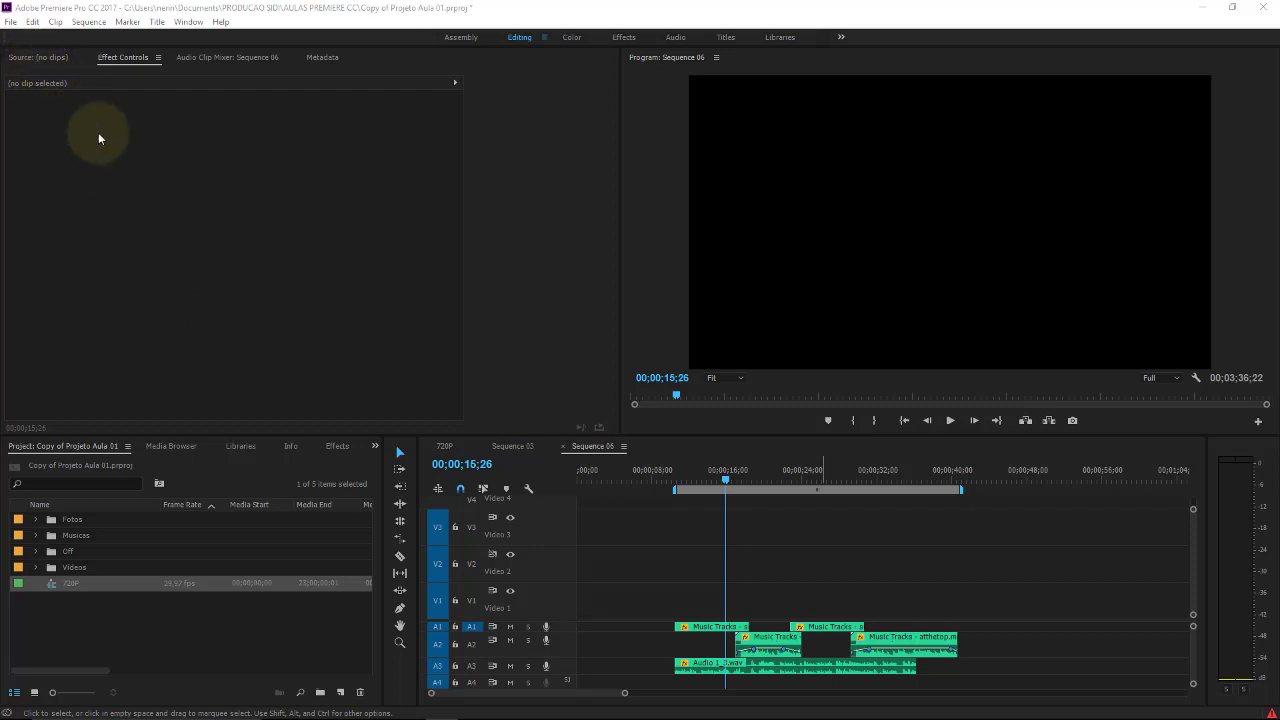
Switch the Project panel to Icon View so the bins and 720P sequence show as thumbnails
left_click(34, 692)
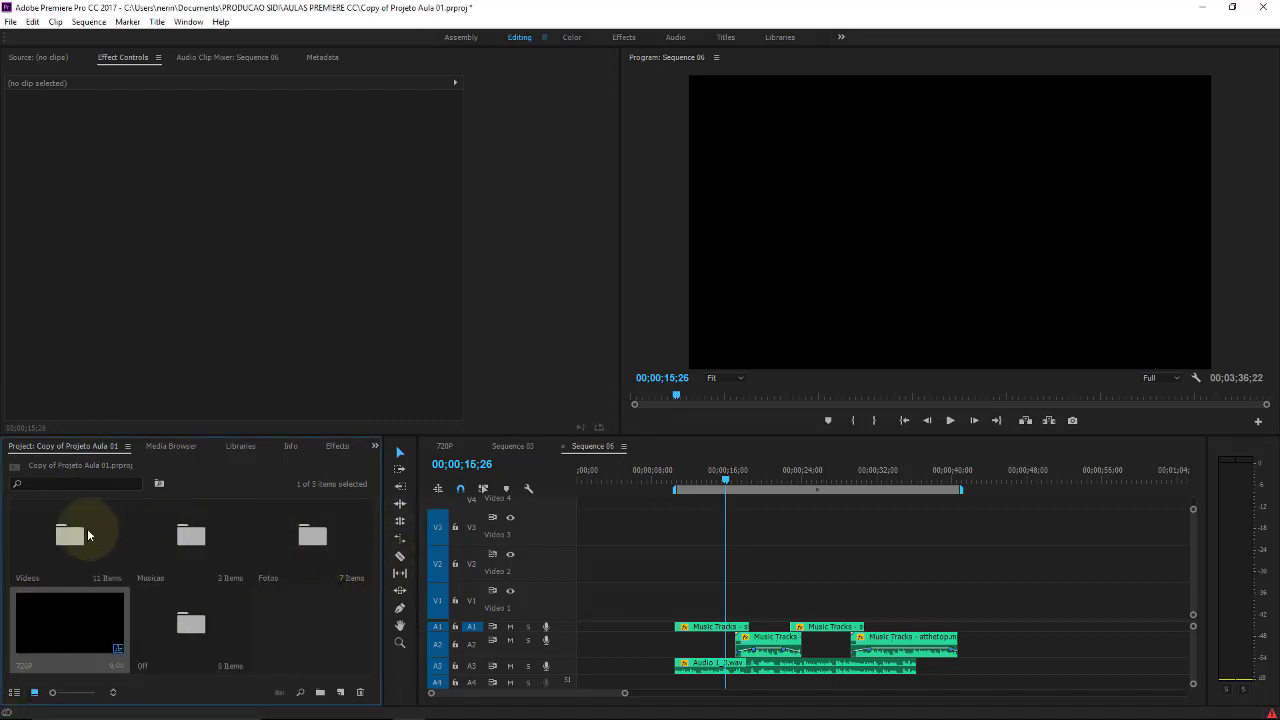
Open the Videos bin and load DJI_0003 2.MP4 into the Source monitor
left_click(52, 542)
double_click(52, 541)
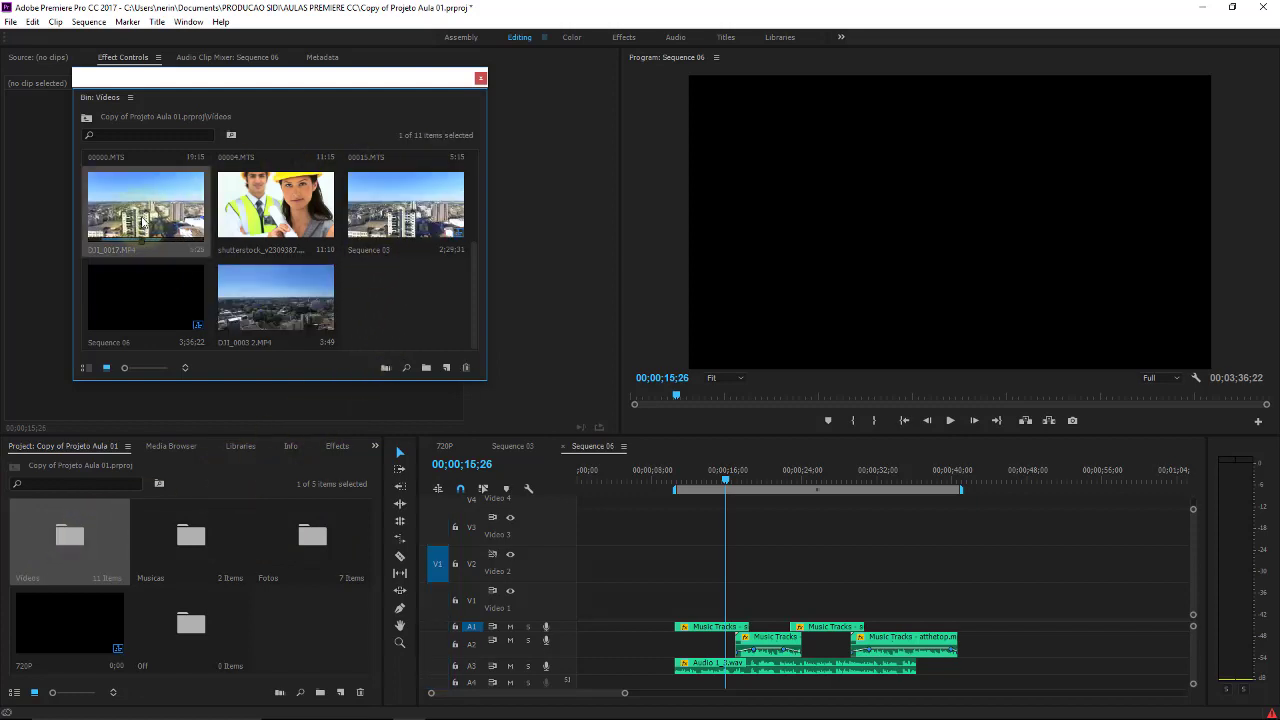
left_click(270, 308)
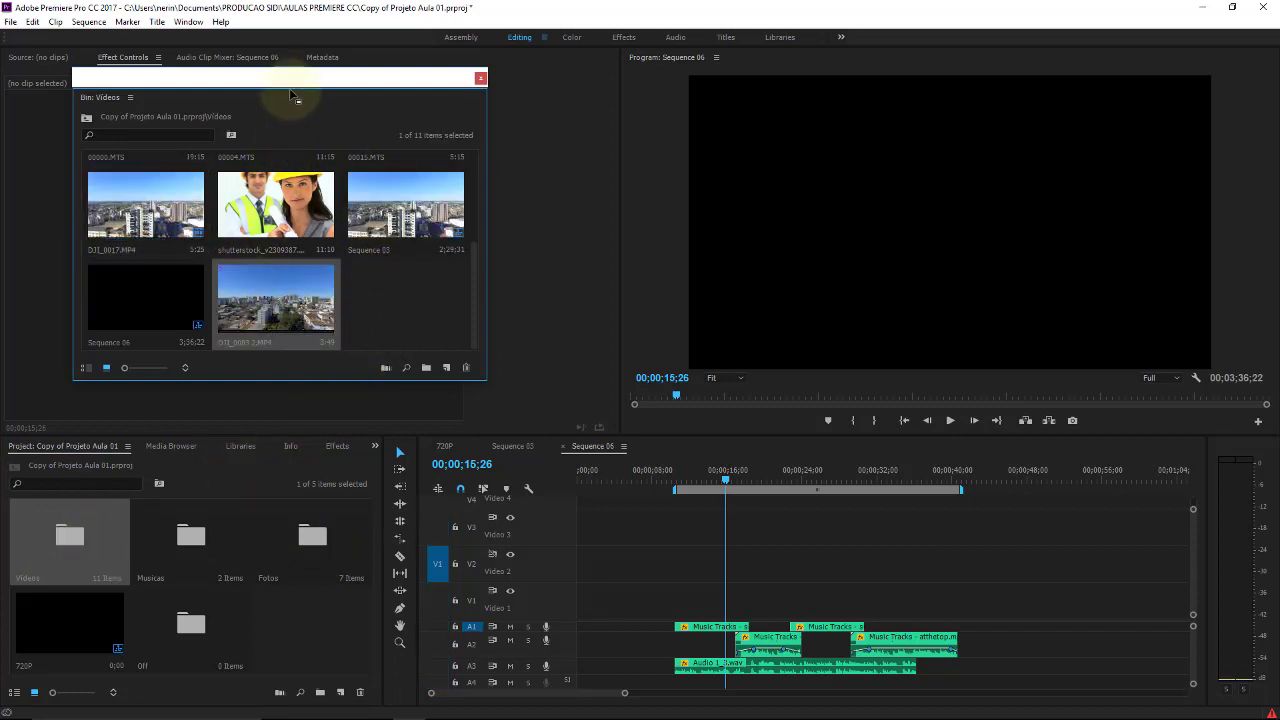
mouse_move(286, 80)
left_mouse_down()
mouse_move(462, 348)
mouse_move(420, 545)
left_mouse_up()
double_click(476, 558)
Mark a 00:00:14:18 In-to-Out section of the drone clip and drag it toward the timeline
left_click_drag(14, 406, 10, 403)
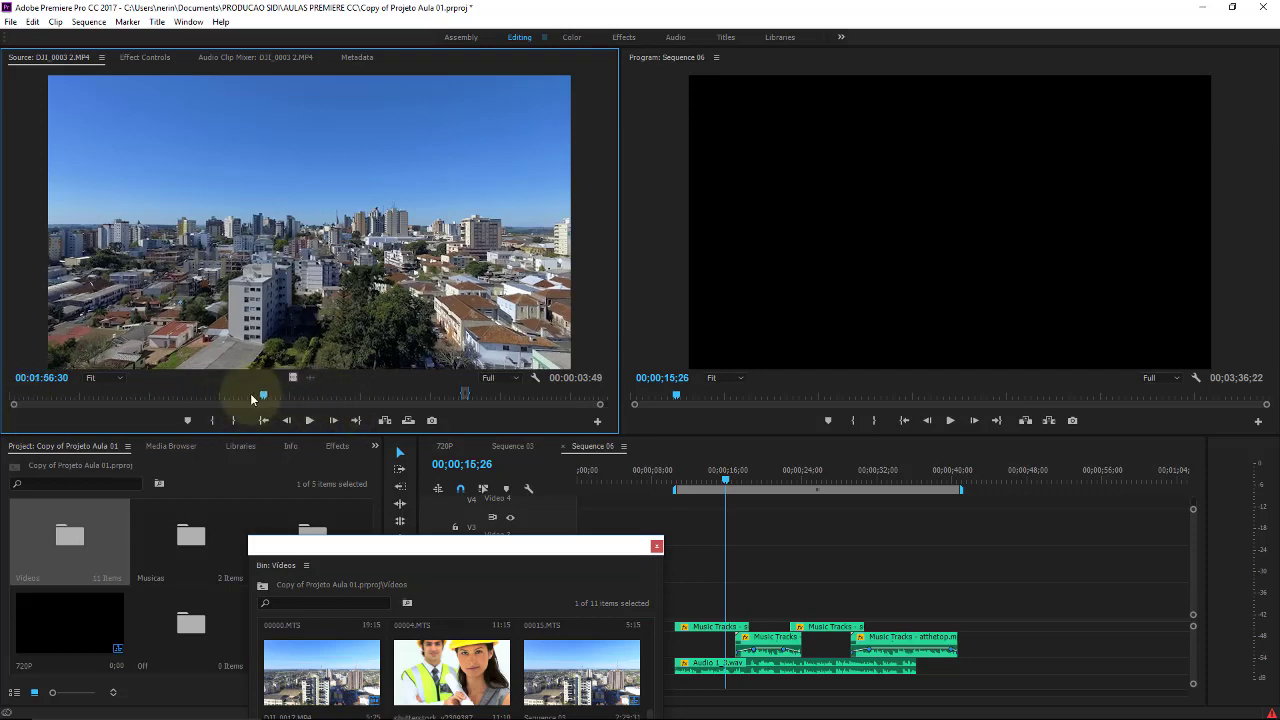
left_click(47, 398)
left_click_drag(47, 398, 282, 396)
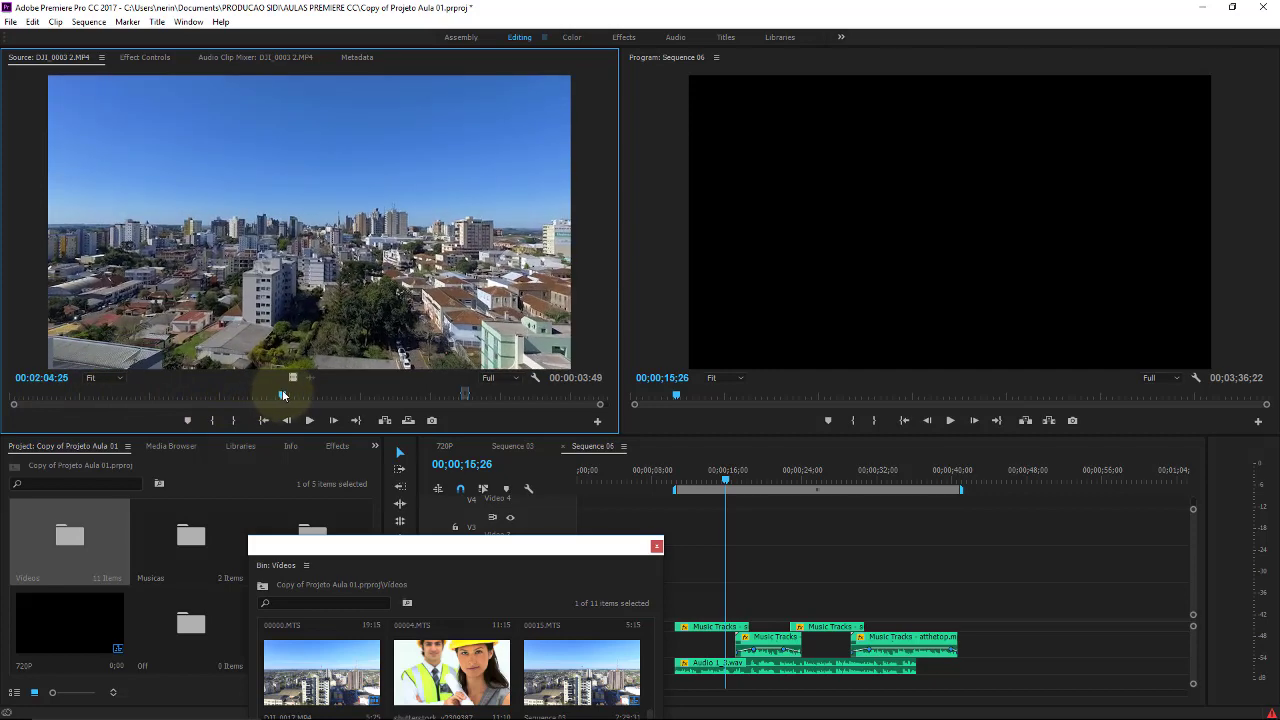
left_click(213, 421)
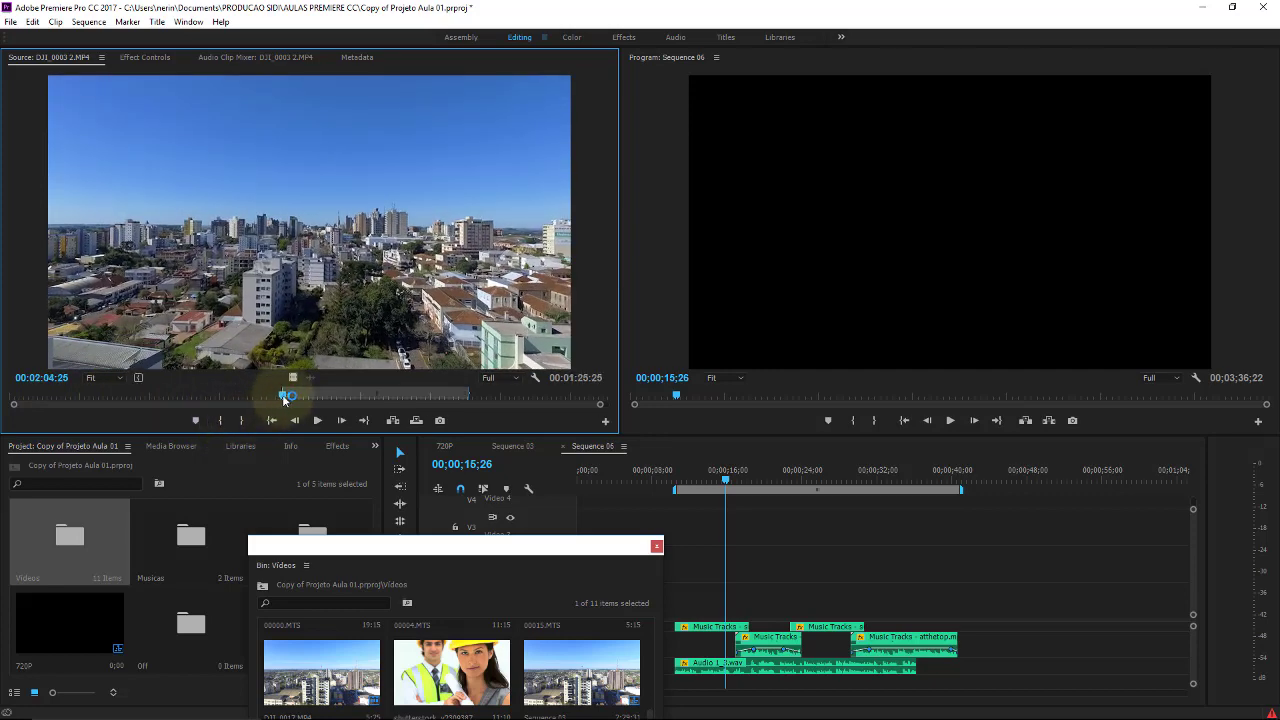
left_click_drag(282, 394, 313, 395)
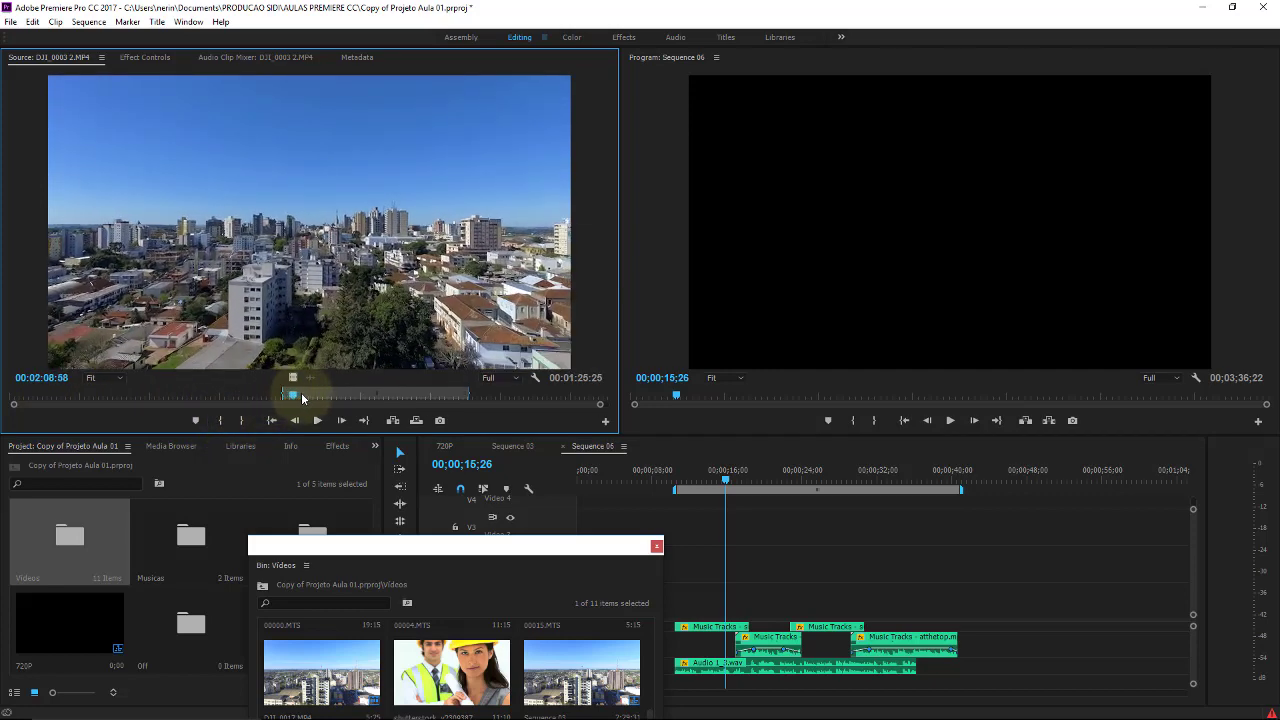
left_click(241, 420)
mouse_move(279, 346)
left_mouse_down()
mouse_move(833, 594)
mouse_move(790, 566)
left_mouse_up()
Drop the drone section on Video 2 and select it to show its Motion values in Effect Controls
left_click(841, 468)
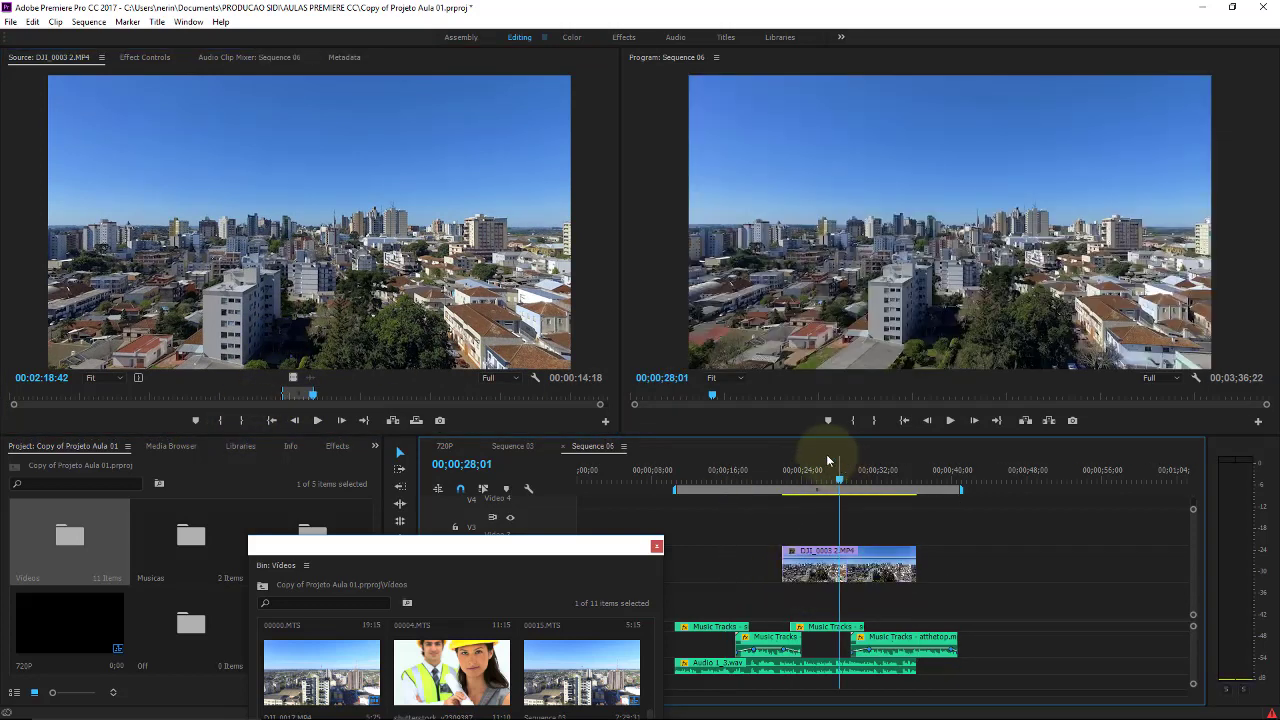
left_click(657, 548)
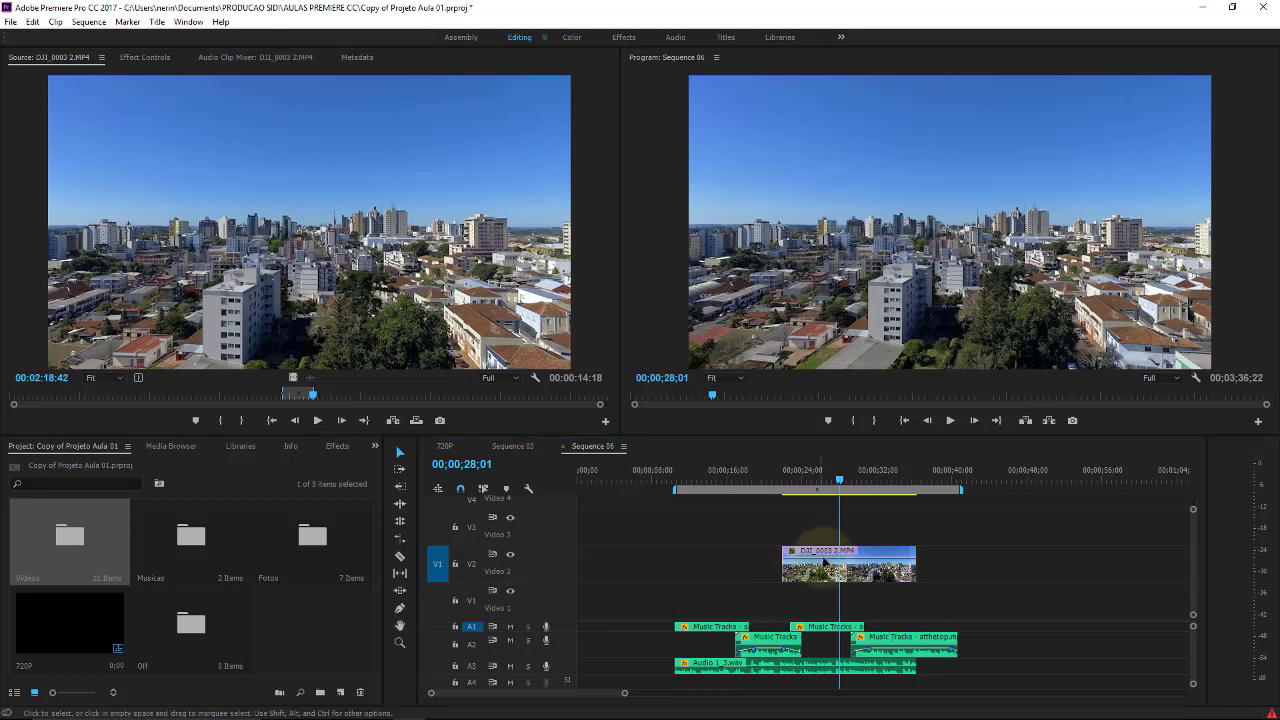
left_click(140, 60)
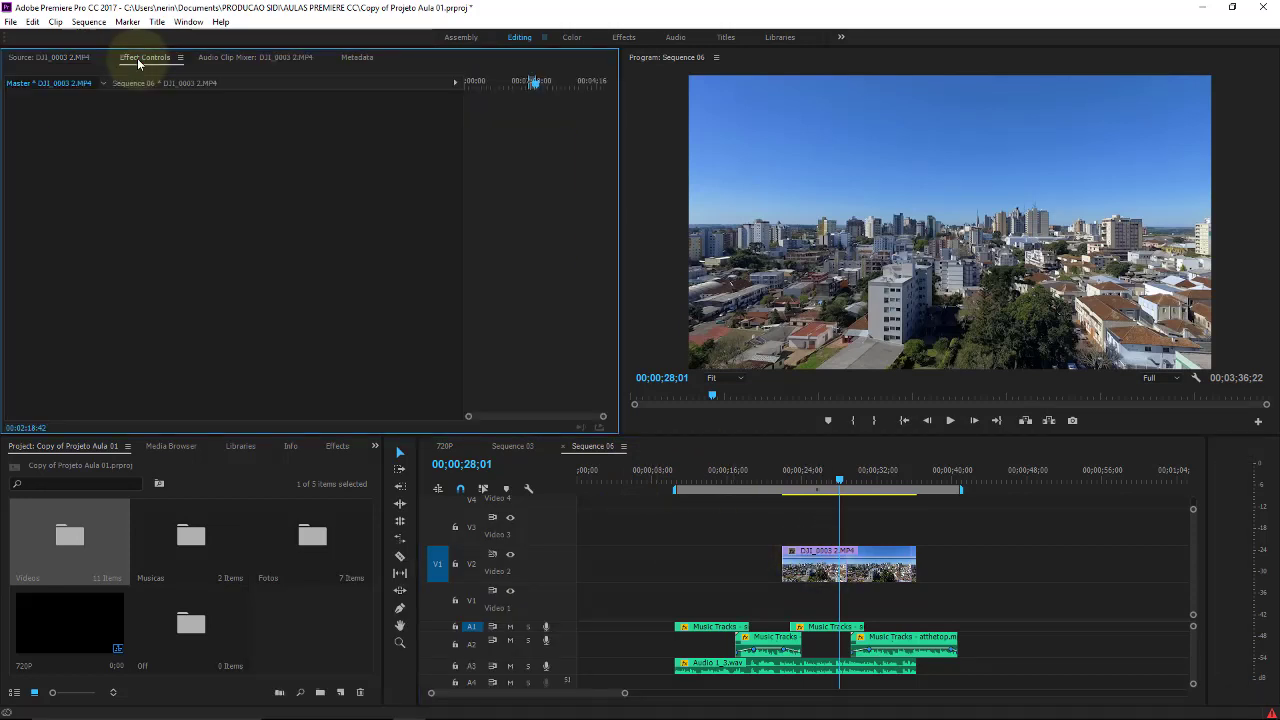
left_click(876, 573)
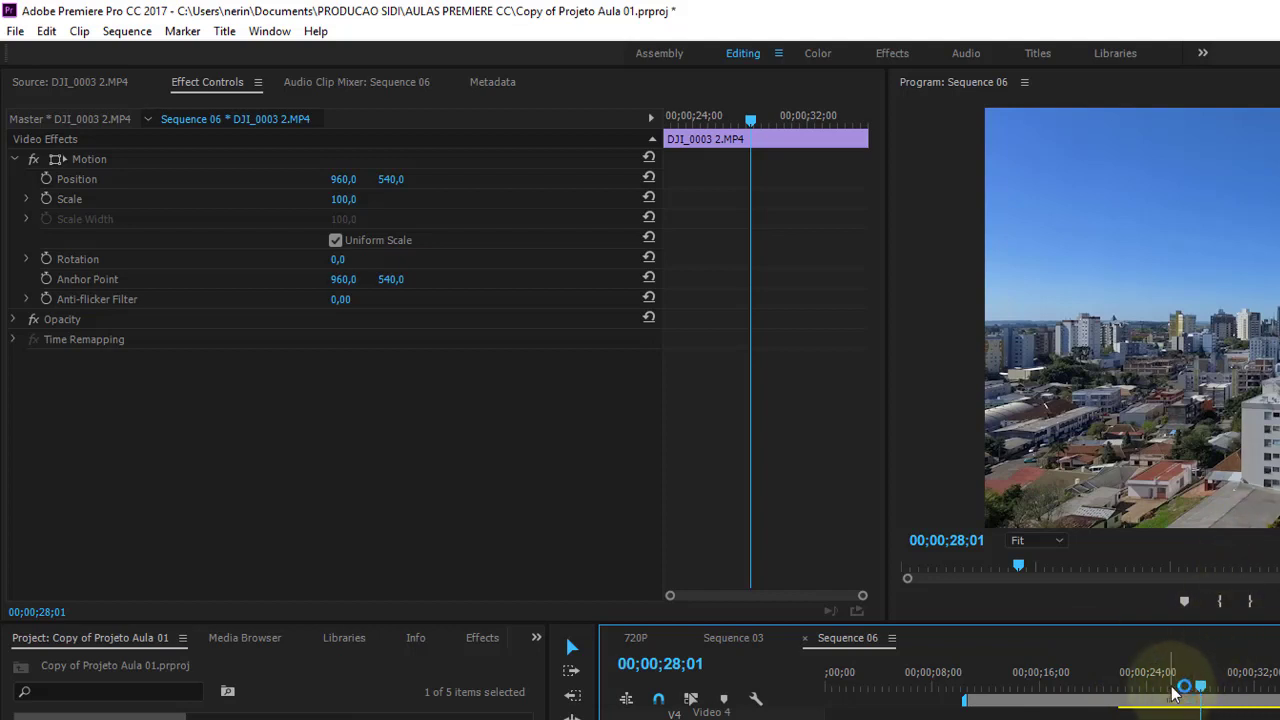
Scrub and play Sequence 06 to preview the drone clip, then stop playback
left_click_drag(1175, 695, 1205, 686)
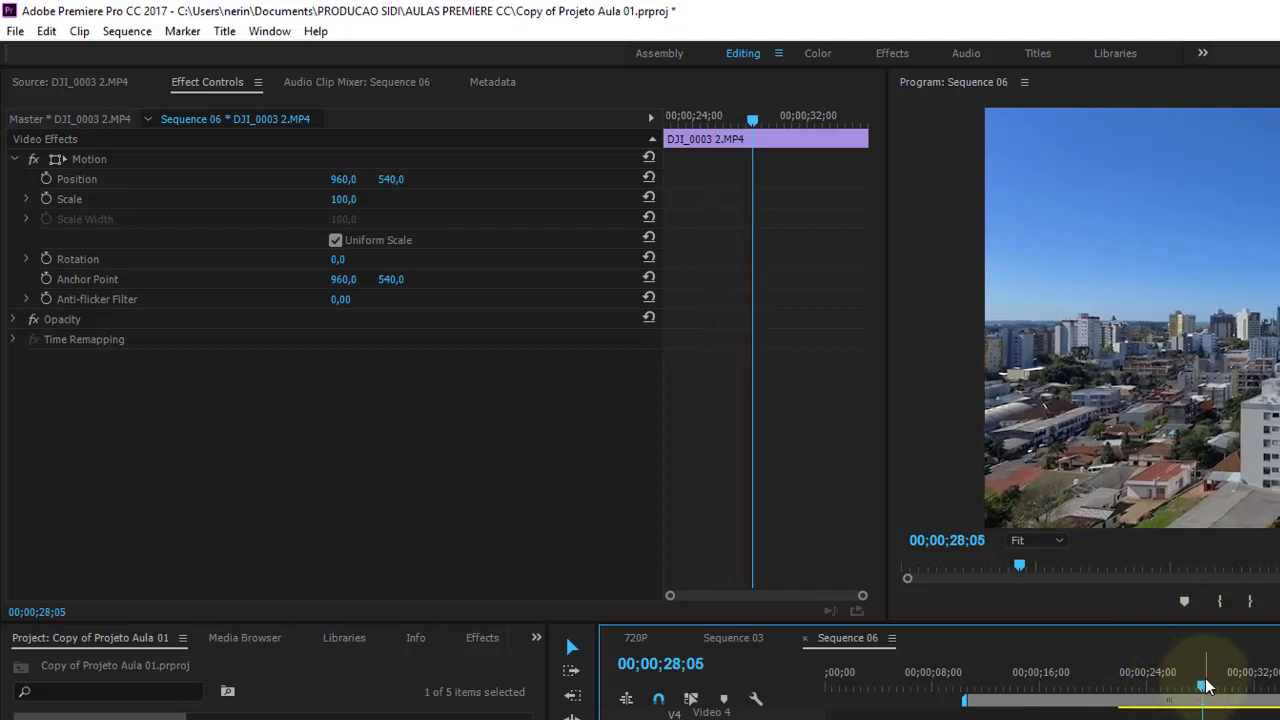
key("space")
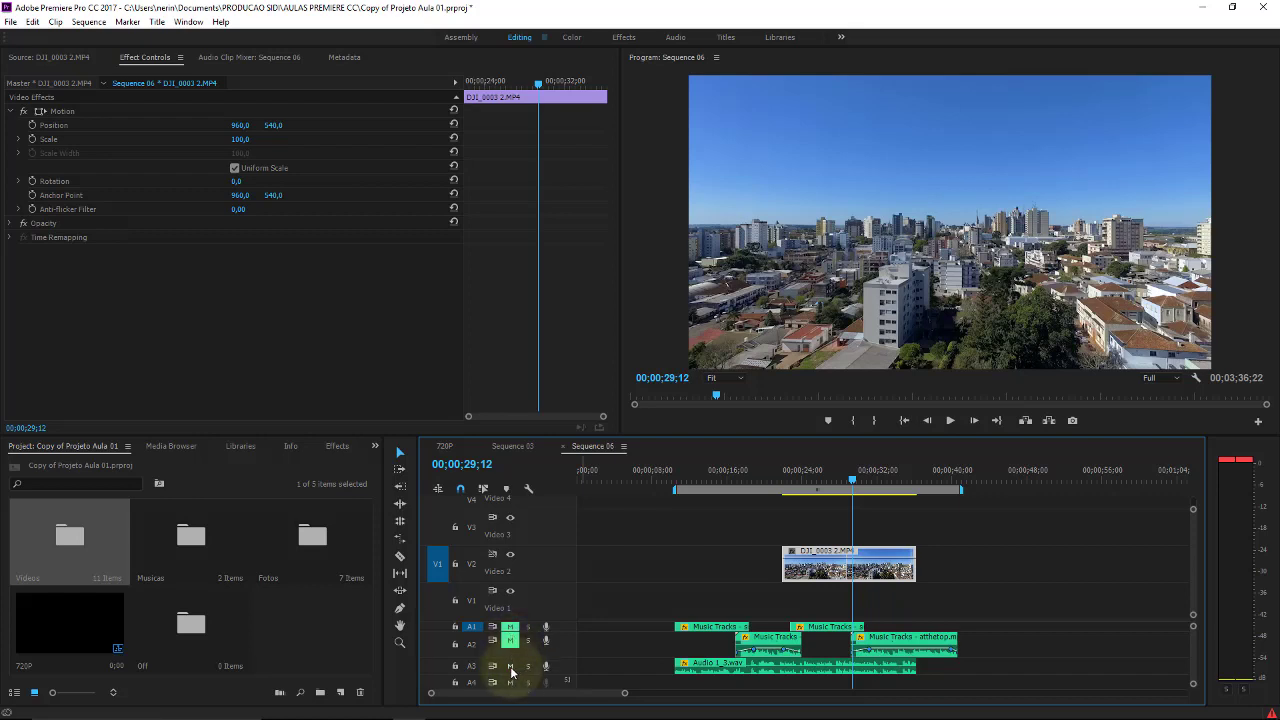
left_click_drag(774, 473, 855, 482)
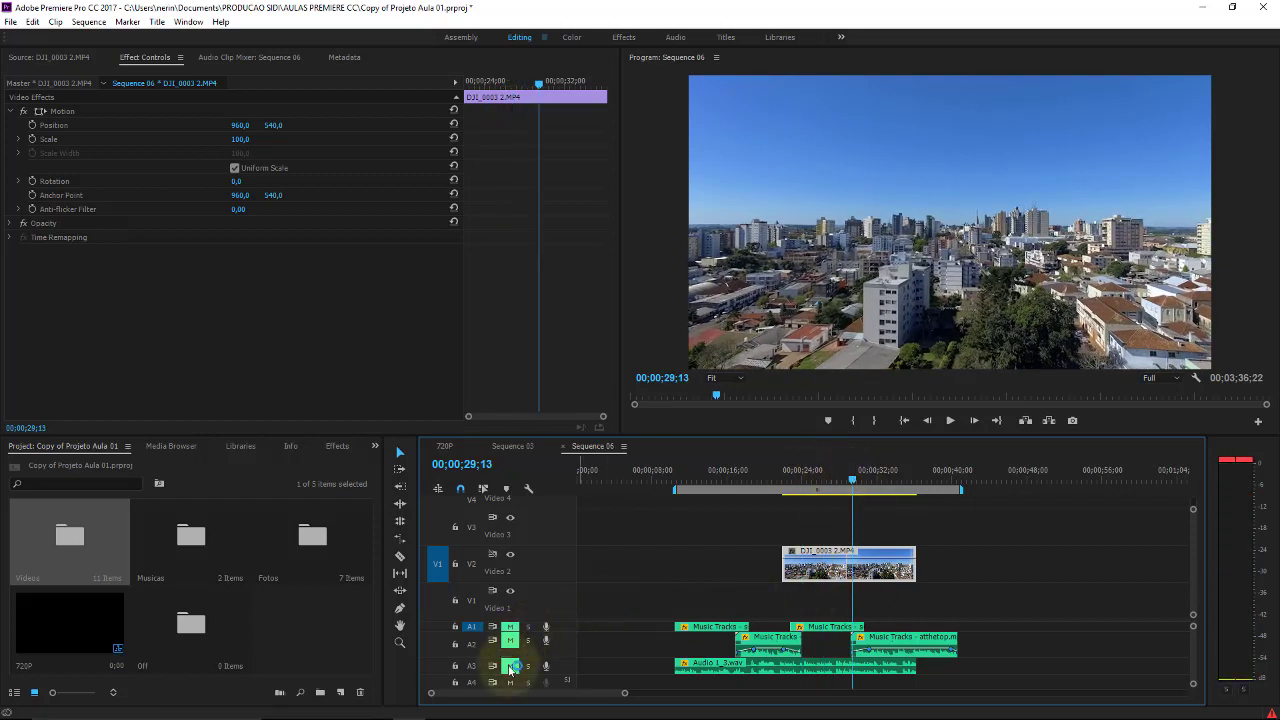
key("space")
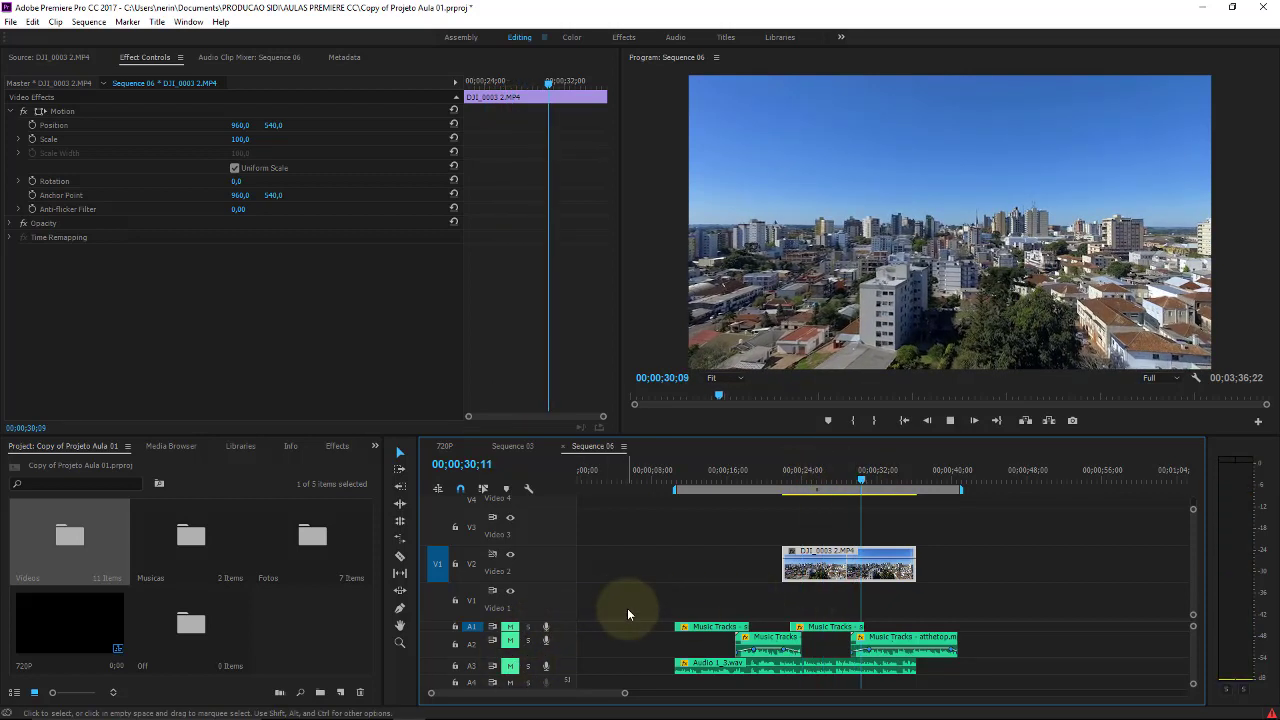
key("space")
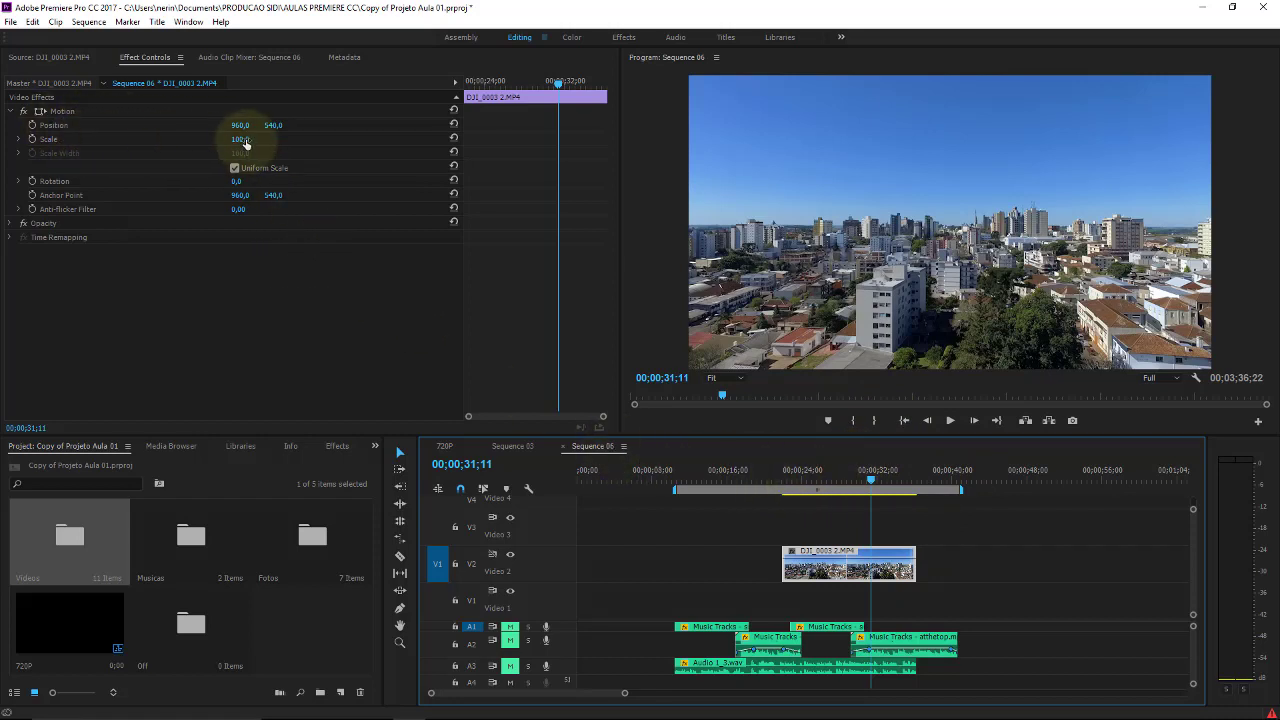
Scrub the drone clip's Scale from 100 down to 91
mouse_move(240, 139)
left_mouse_down()
mouse_move(224, 150)
mouse_move(268, 166)
mouse_move(205, 172)
mouse_move(240, 172)
left_mouse_up()
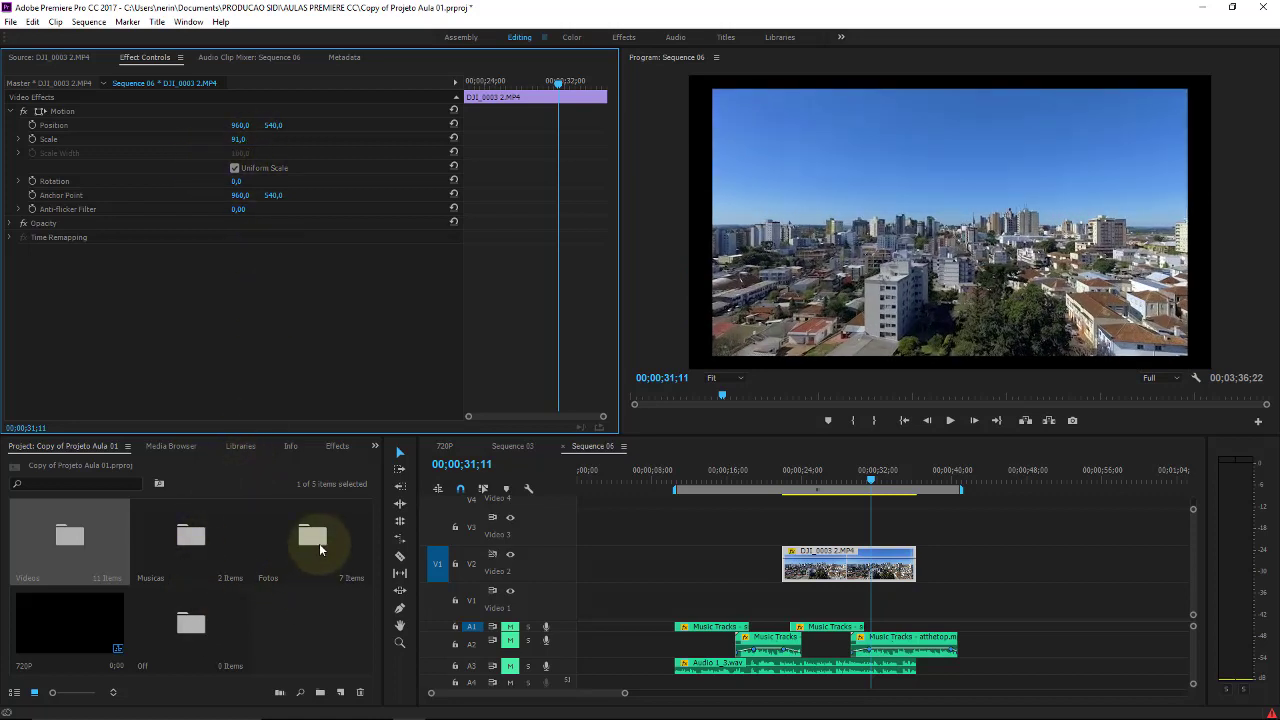
Place Autumn-Jungle-Scene-Image-for-PC.jpg from the Fotos bin onto Video 2 after the drone clip
double_click(310, 540)
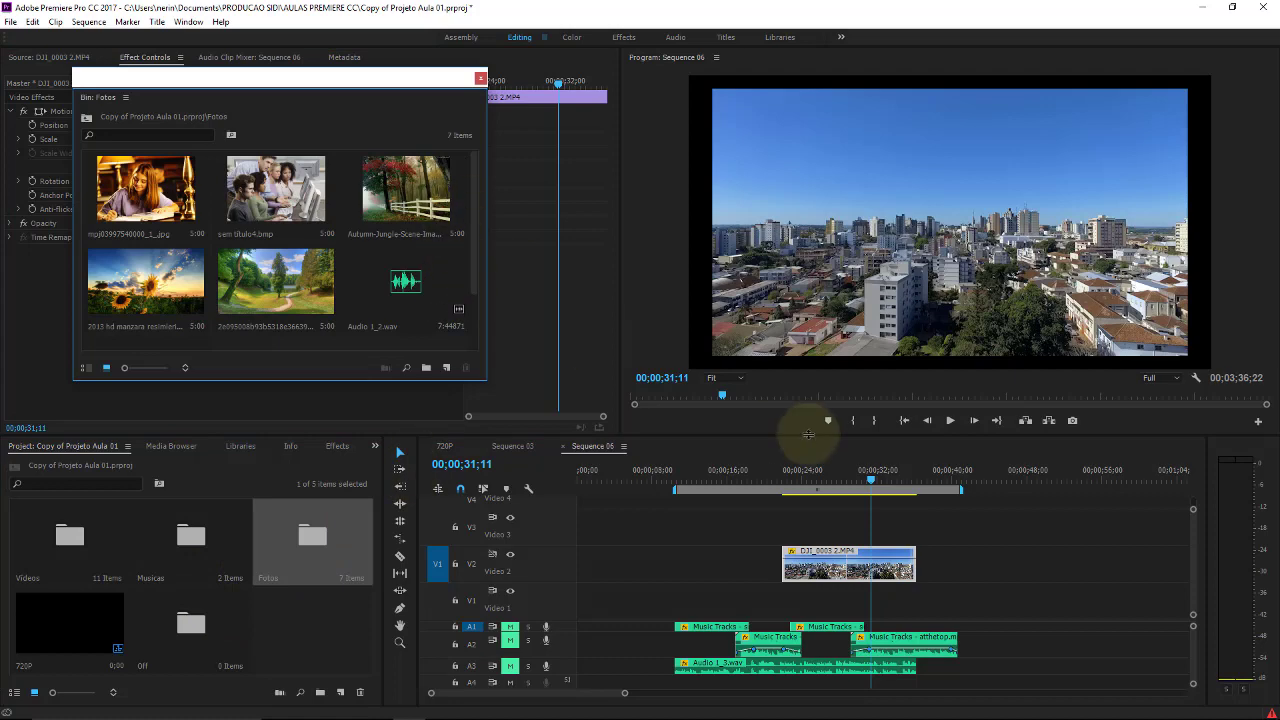
left_click_drag(370, 78, 295, 133)
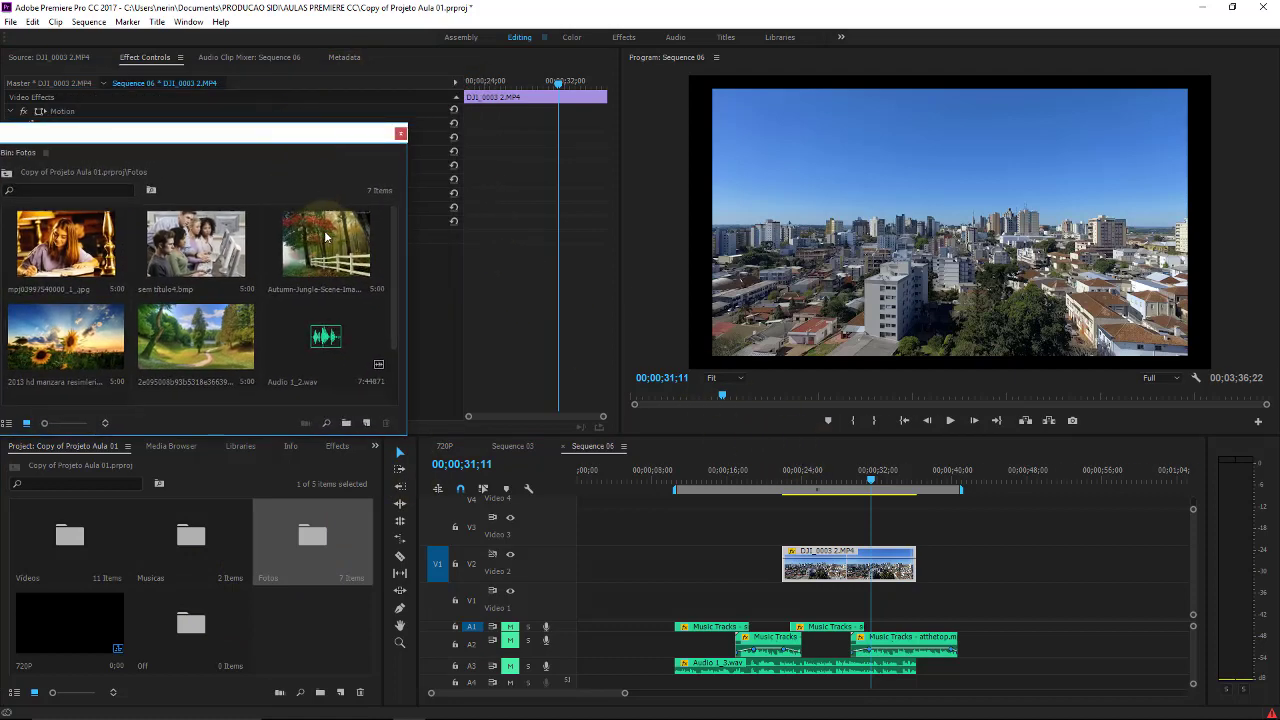
left_click(322, 250)
left_click_drag(863, 515, 983, 565)
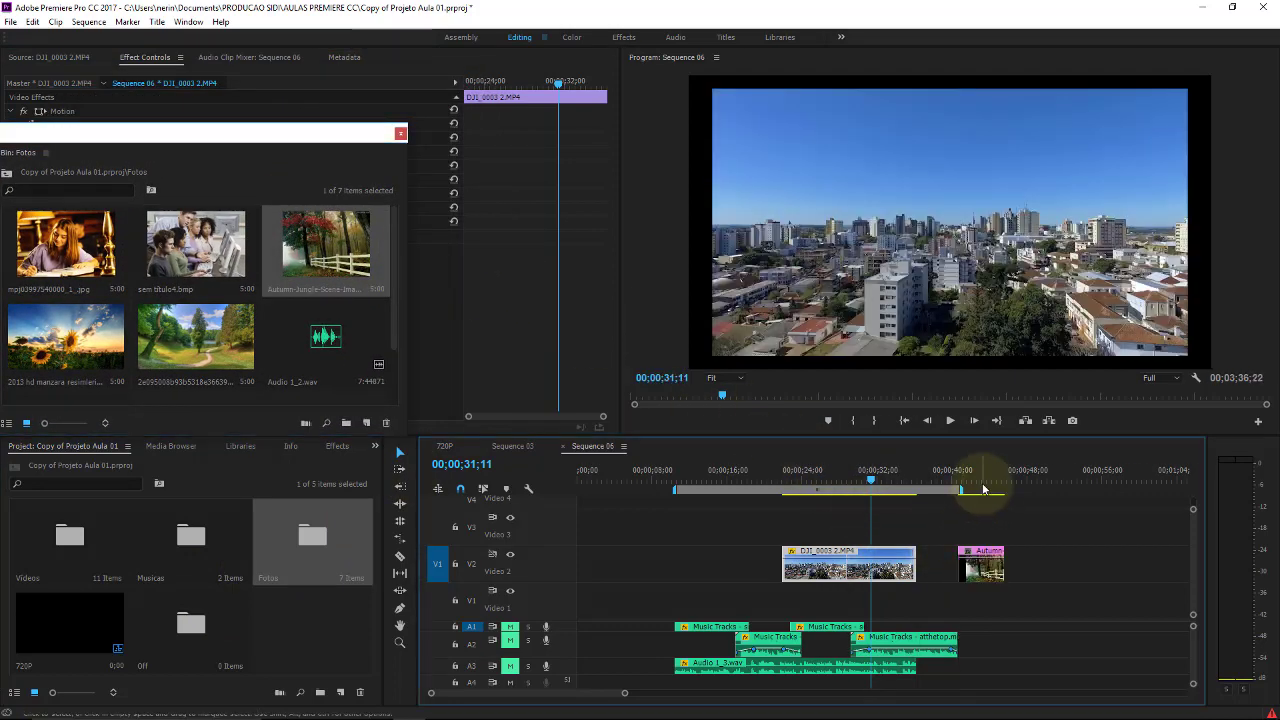
left_click(980, 485)
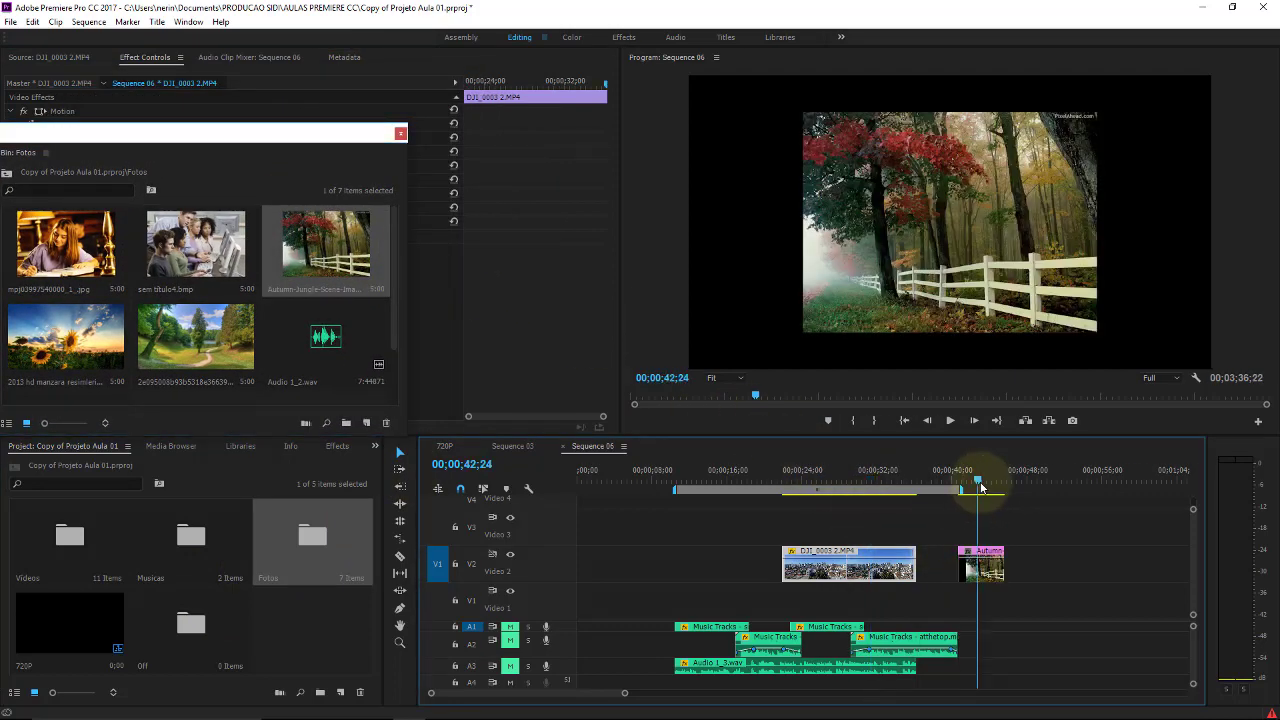
left_click(401, 133)
Scale the autumn image up to 180 so it fills the frame
left_click(983, 572)
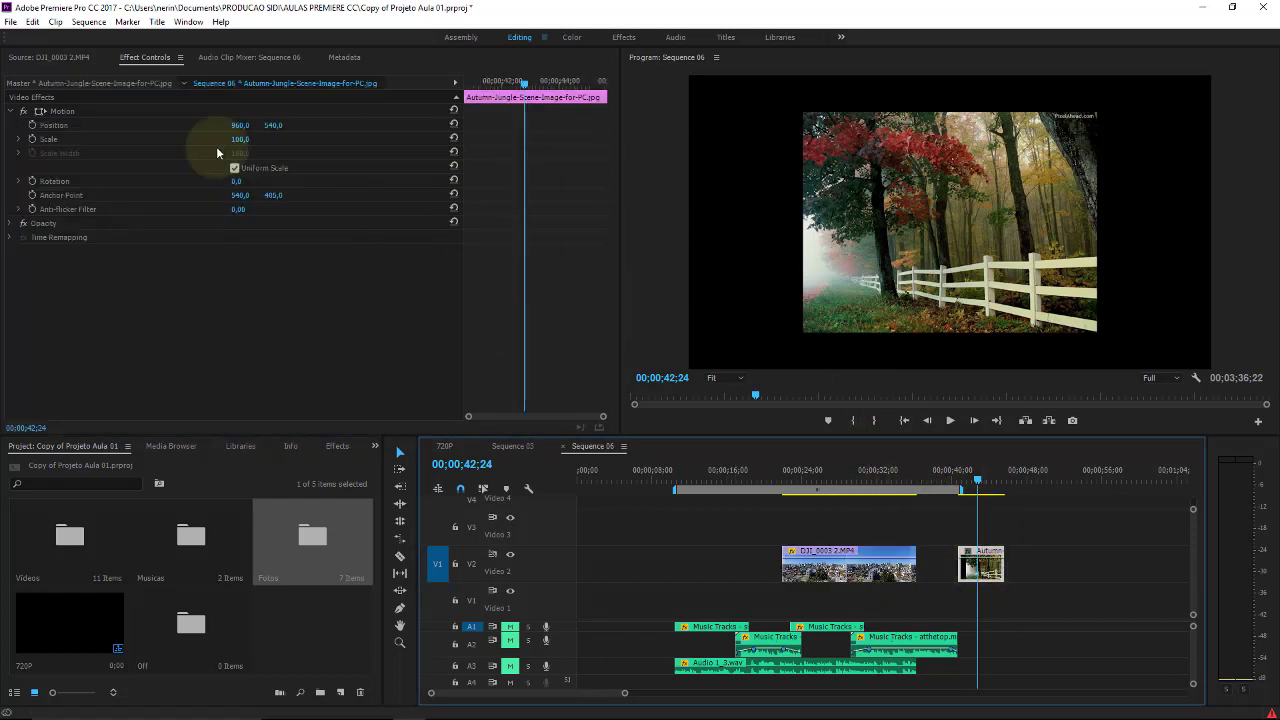
left_click(242, 144)
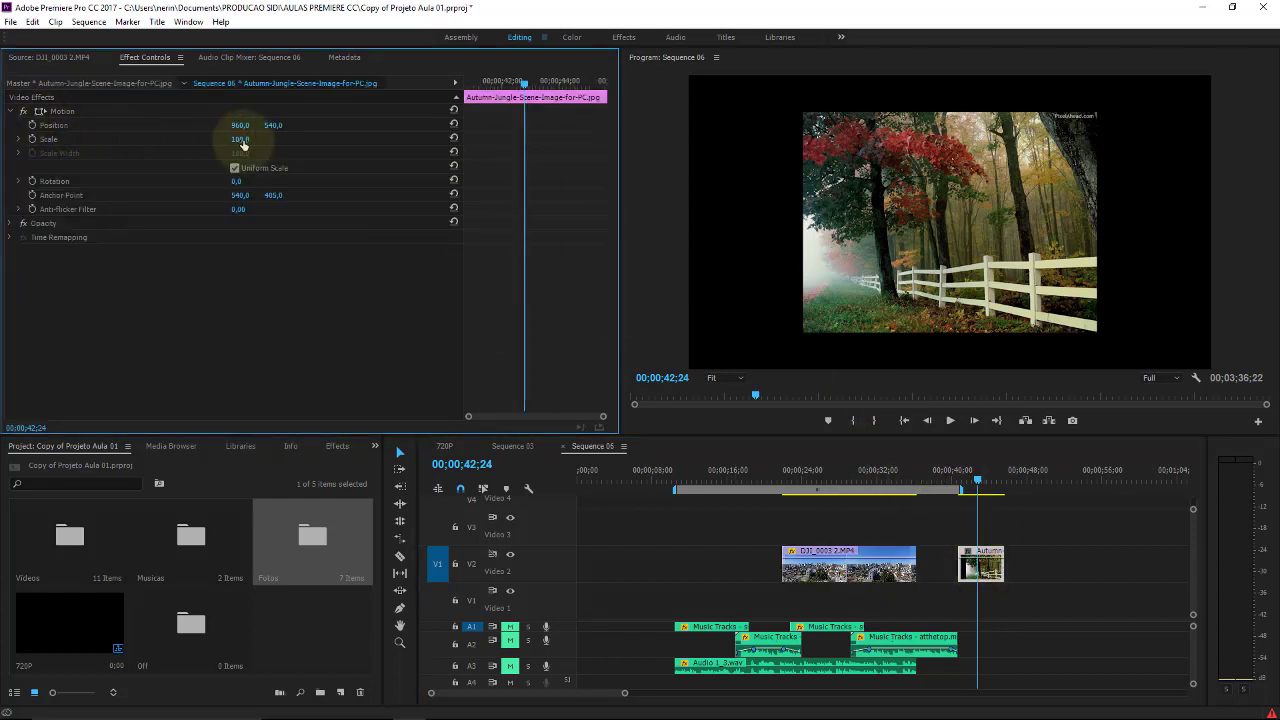
mouse_move(242, 139)
left_mouse_down()
mouse_move(330, 145)
mouse_move(338, 160)
left_mouse_up()
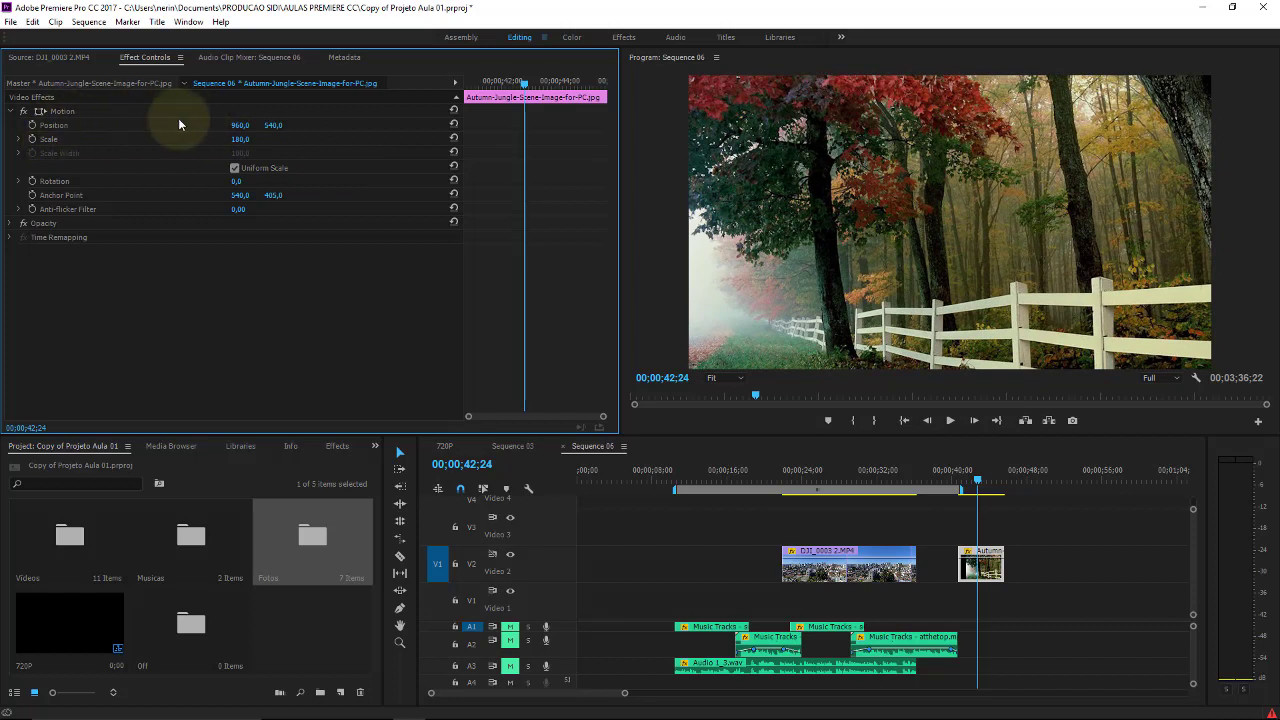
Move the autumn image to position 943, 656 and rotate it 25 degrees
mouse_move(240, 127)
left_mouse_down()
mouse_move(415, 123)
mouse_move(229, 124)
mouse_move(366, 125)
mouse_move(272, 143)
left_mouse_up()
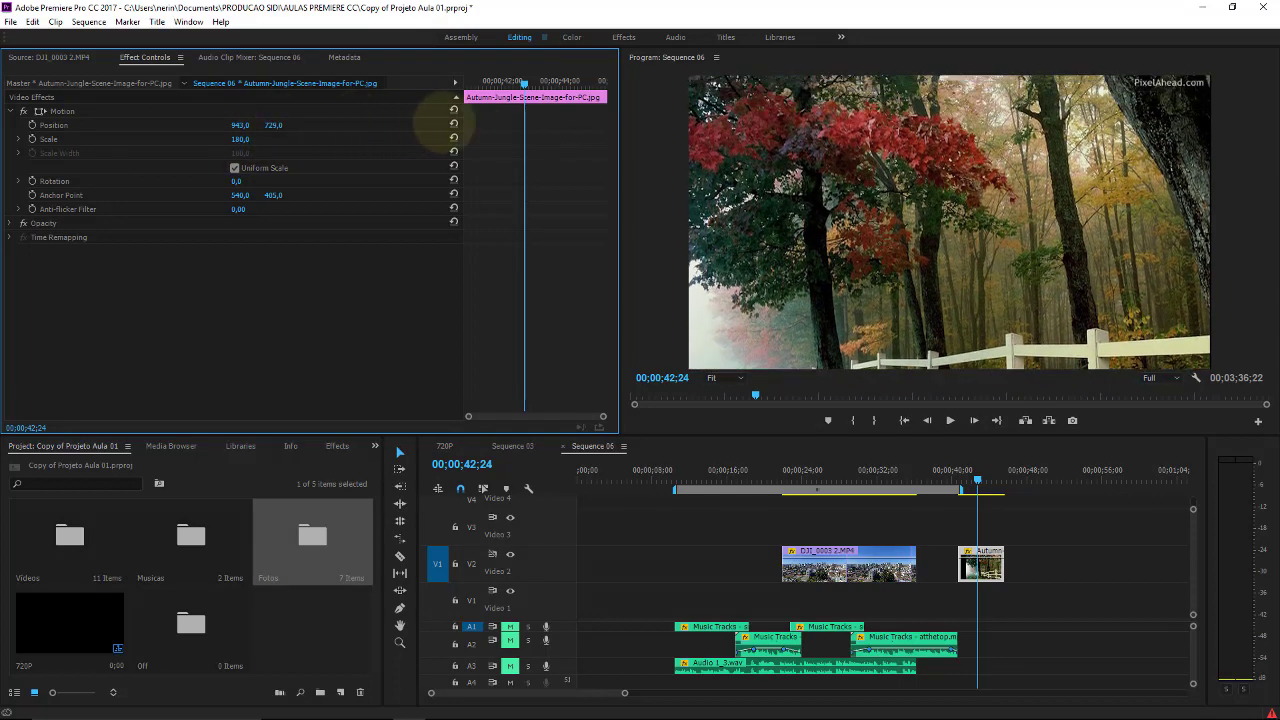
mouse_move(288, 126)
left_mouse_down()
mouse_move(74, 190)
mouse_move(335, 135)
mouse_move(520, 140)
mouse_move(349, 194)
mouse_move(360, 195)
left_mouse_up()
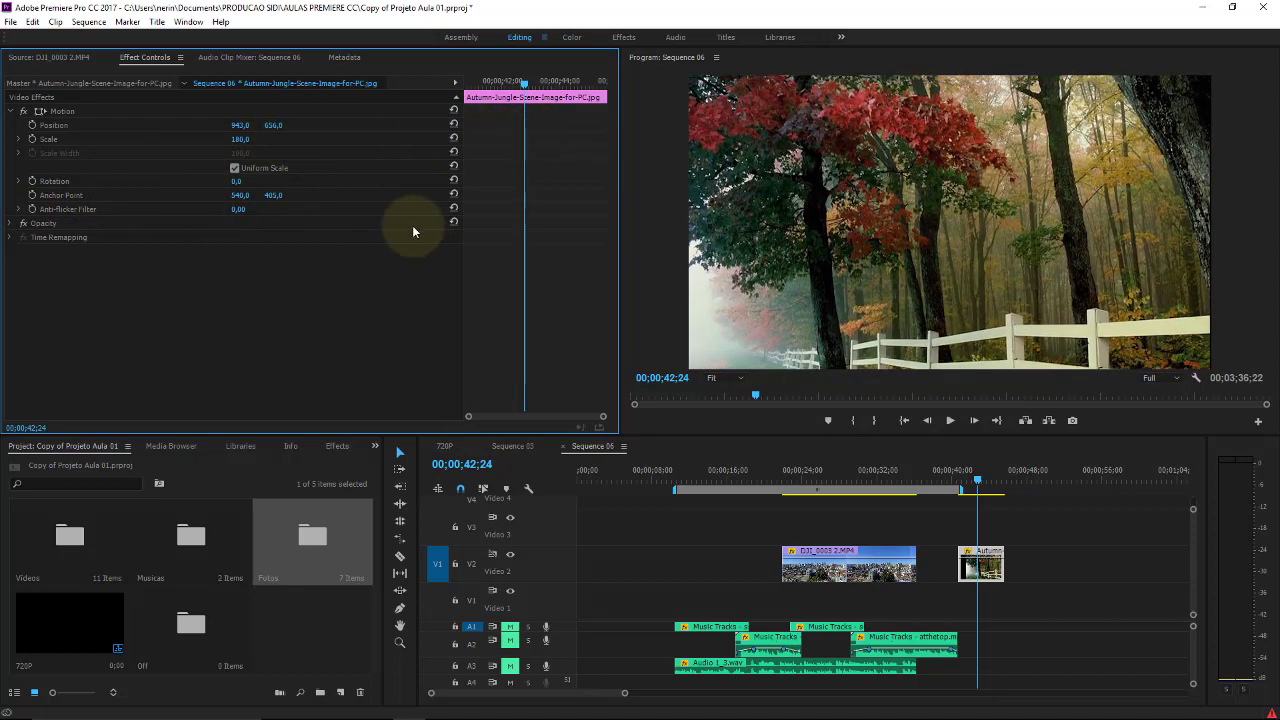
mouse_move(238, 181)
left_mouse_down()
mouse_move(242, 168)
mouse_move(280, 170)
mouse_move(240, 174)
left_mouse_up()
Expand Opacity, adjust the autumn image's opacity and move the playhead into the clip
left_click(10, 223)
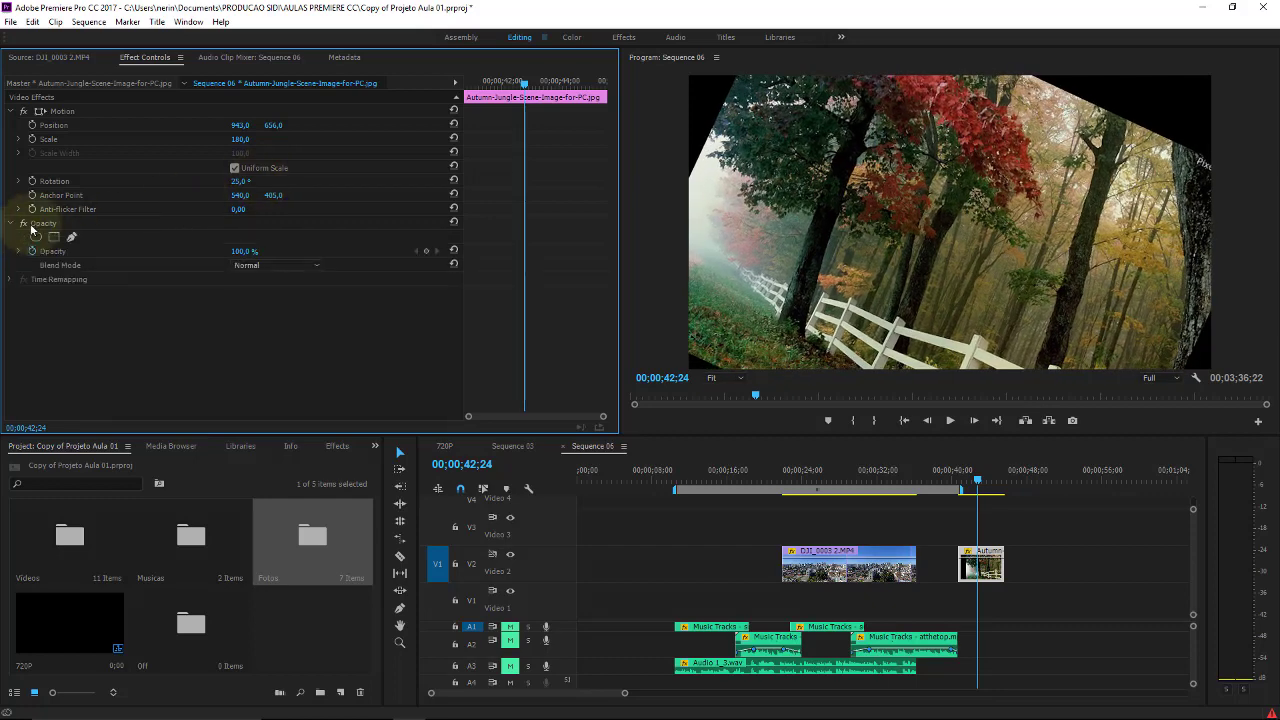
mouse_move(242, 251)
left_mouse_down()
mouse_move(165, 252)
mouse_move(257, 250)
left_mouse_up()
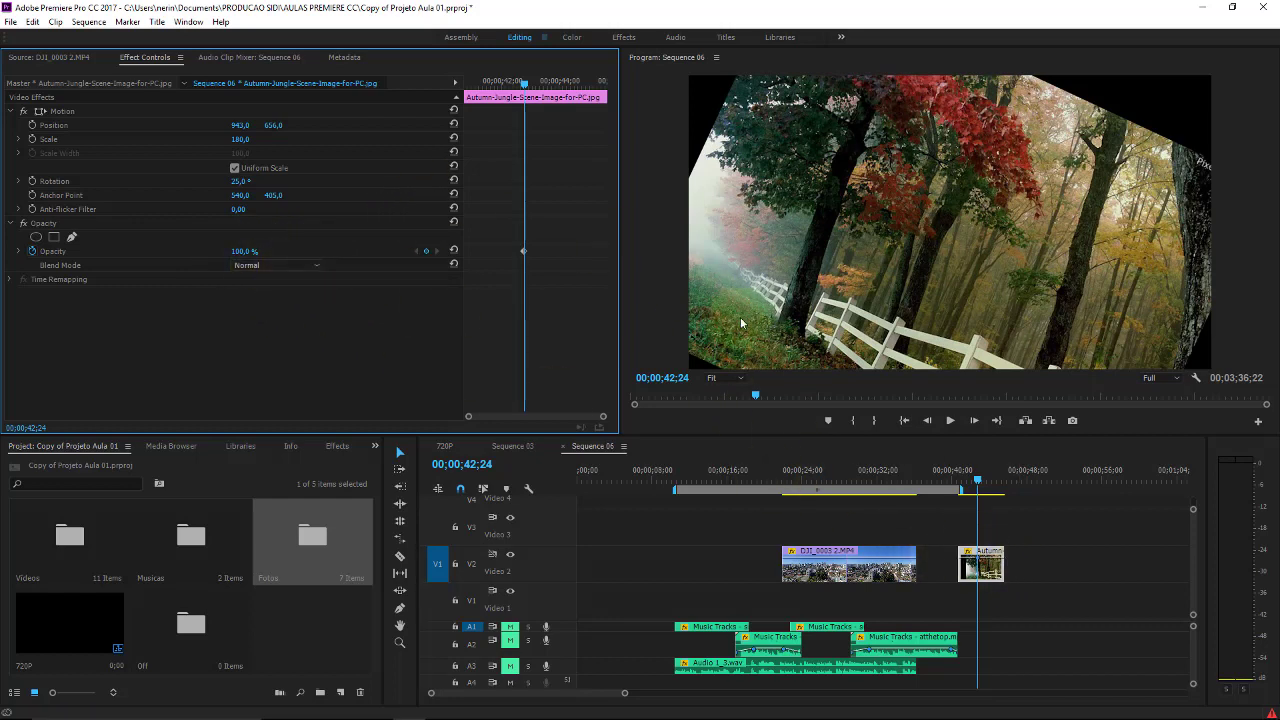
left_click(985, 469)
left_click_drag(979, 485, 977, 486)
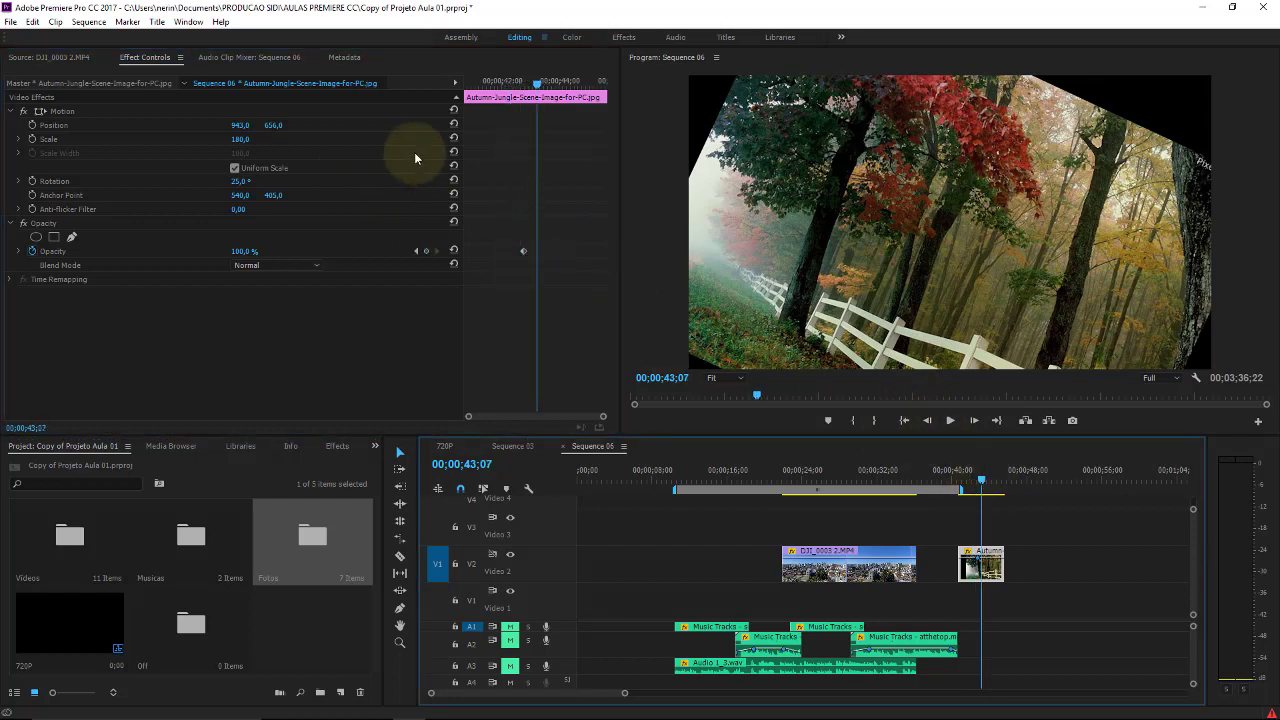
Reset the autumn image's Rotation and Motion to 960,540 at scale 100, and begin lengthening the clip
left_click(454, 179)
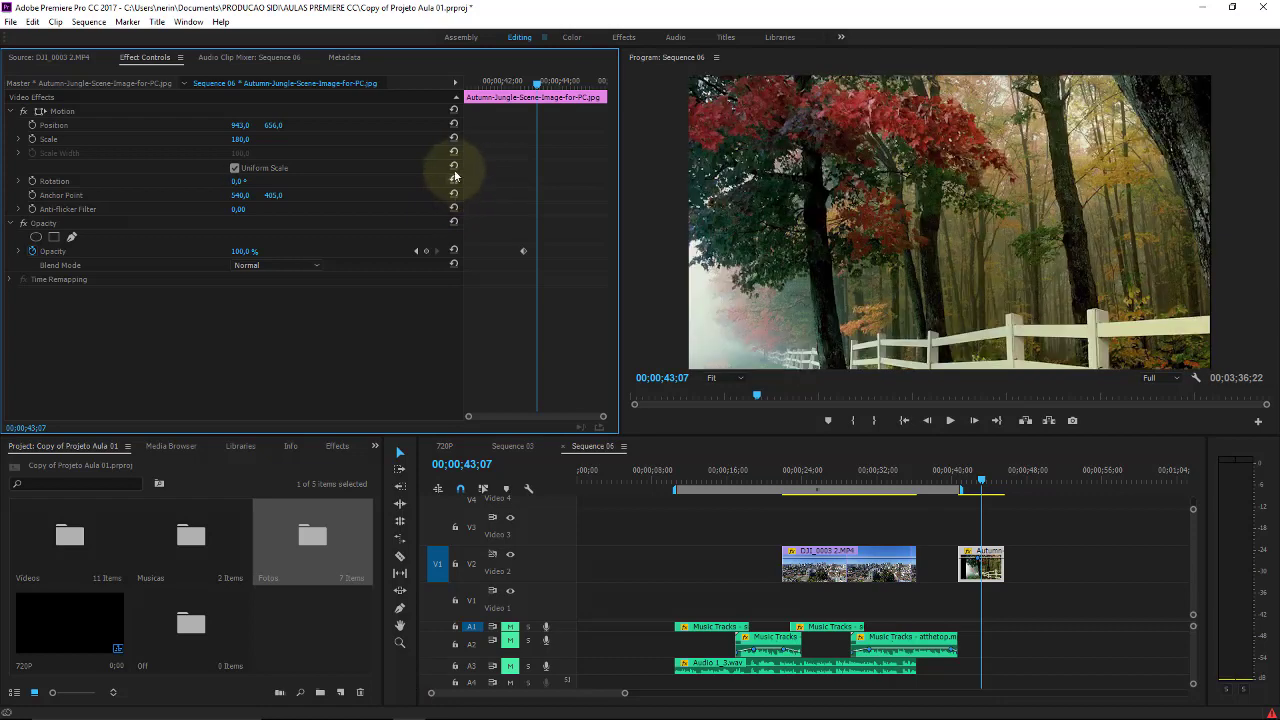
left_click(458, 137)
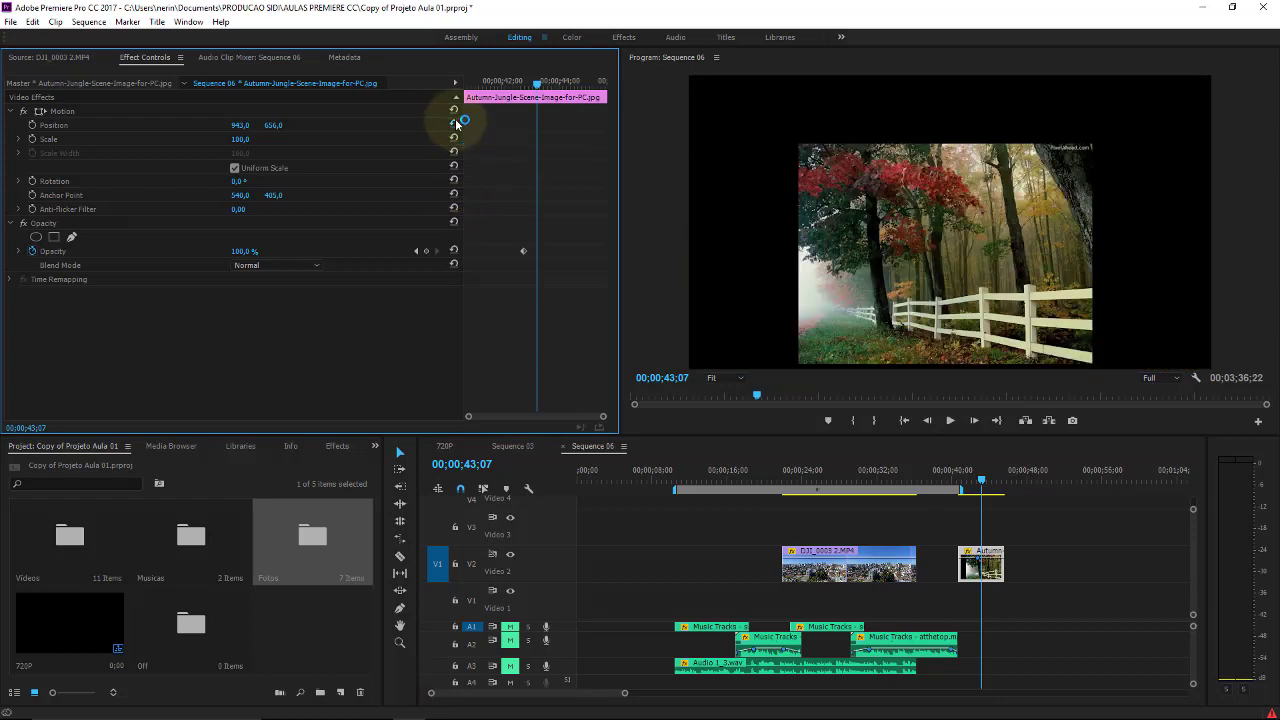
left_click(454, 123)
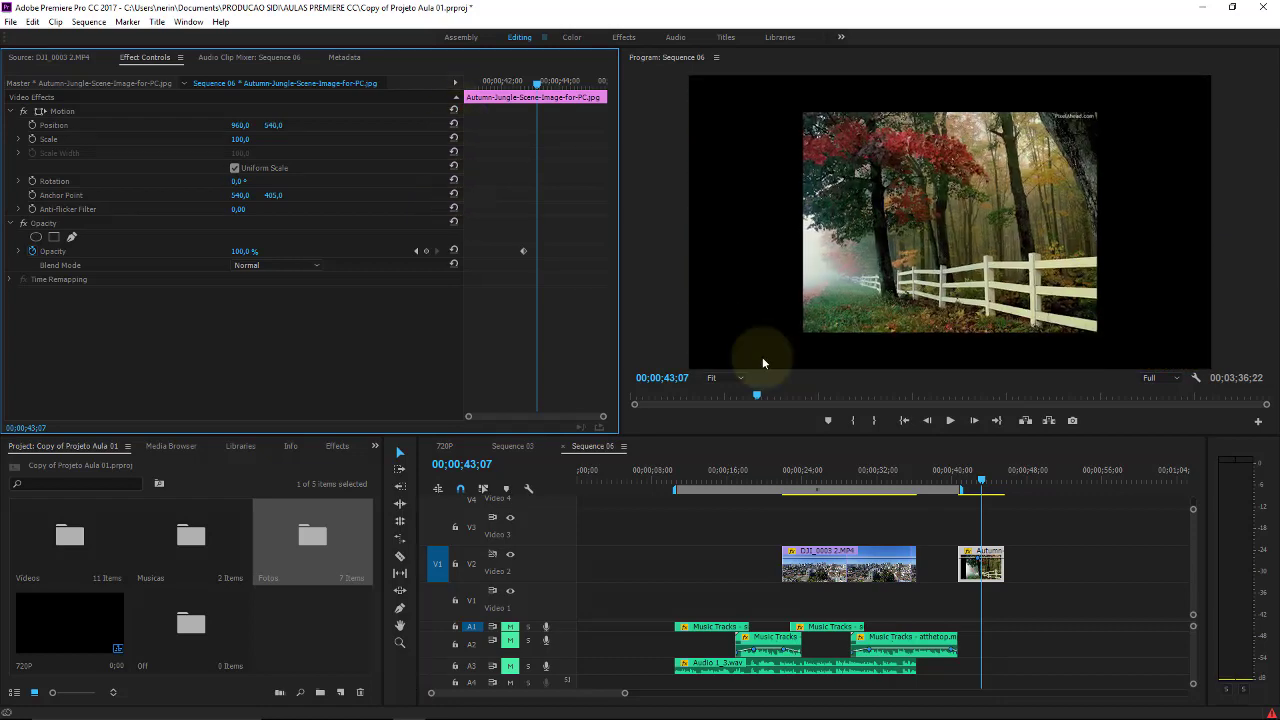
left_click_drag(1003, 547, 1027, 546)
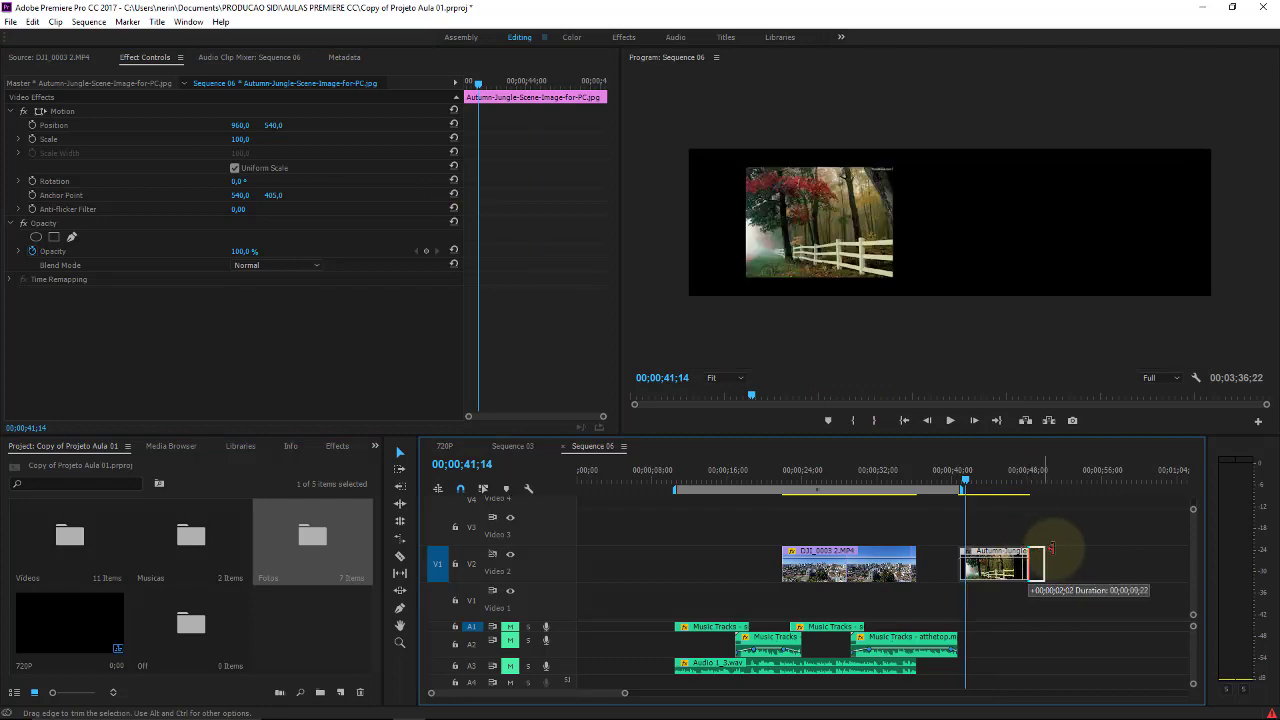
Drag the autumn clip's end further right and check frames around 43;09 and 41;09
left_click_drag(1027, 546, 1044, 547)
left_click(982, 476)
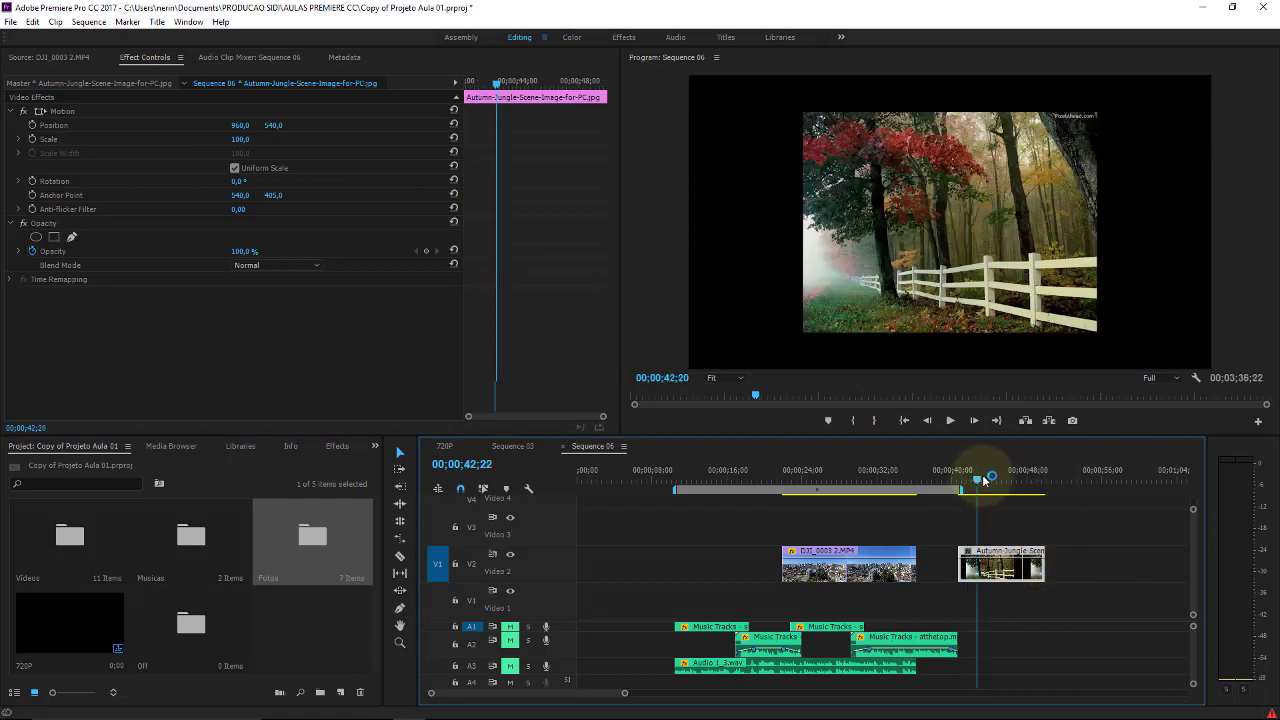
left_click(803, 470)
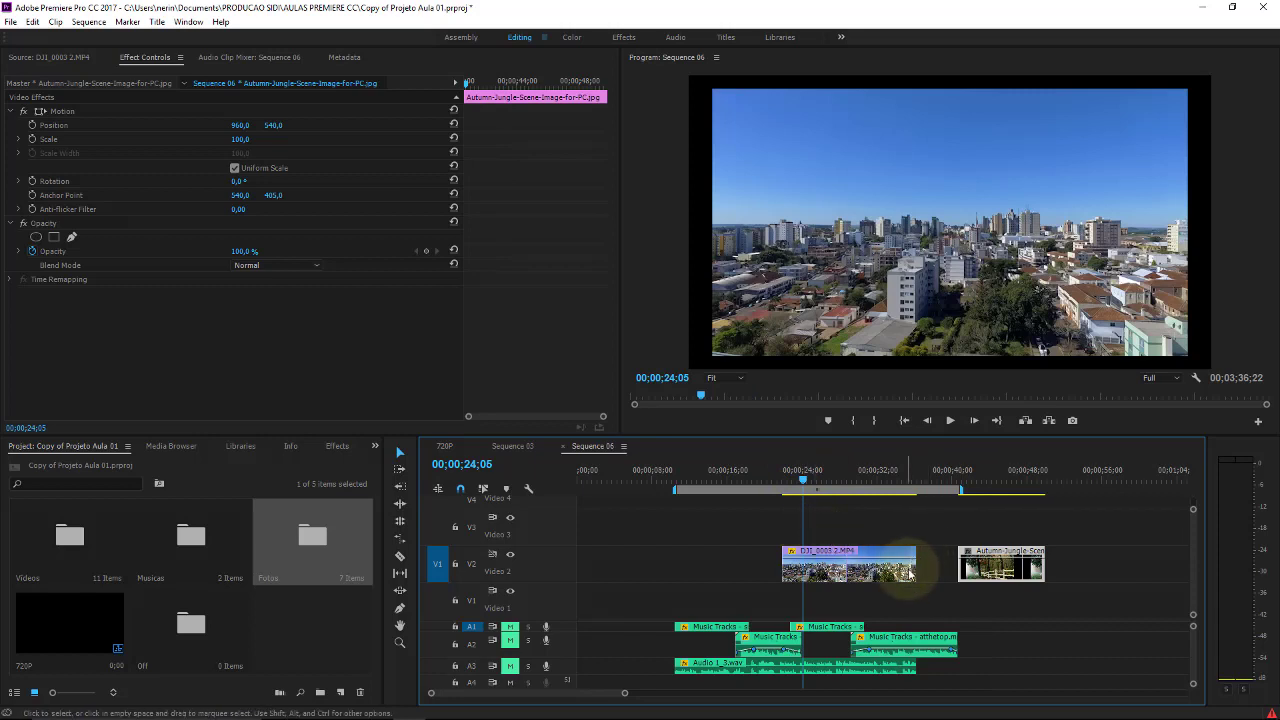
left_click(966, 475)
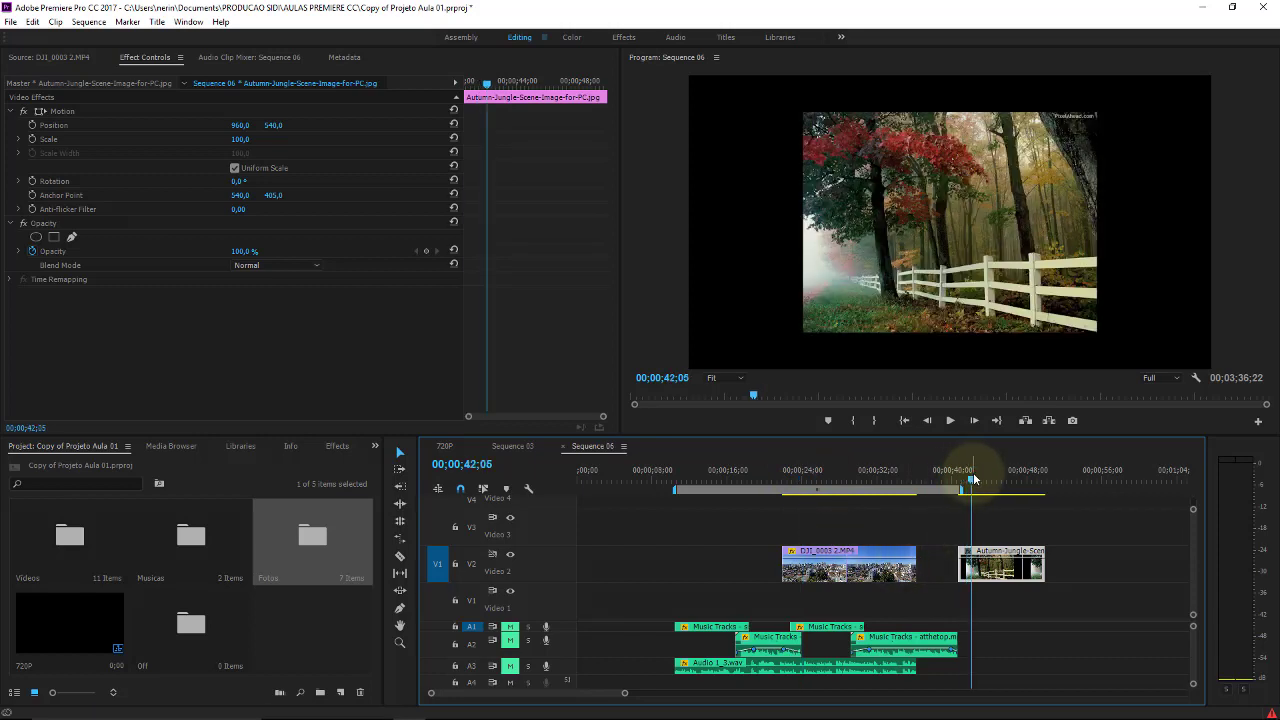
left_click_drag(488, 82, 474, 83)
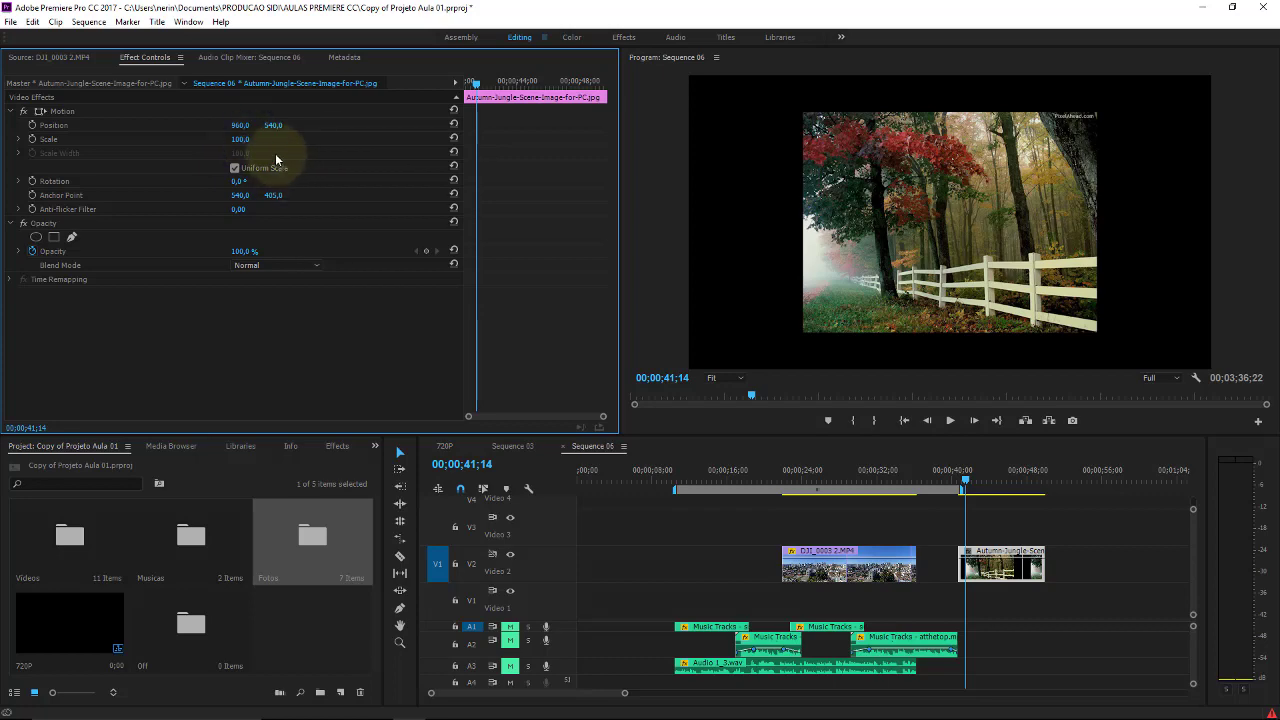
Scrub the autumn image's Scale to 180 and preview frames around the clip start
left_click_drag(238, 140, 304, 138)
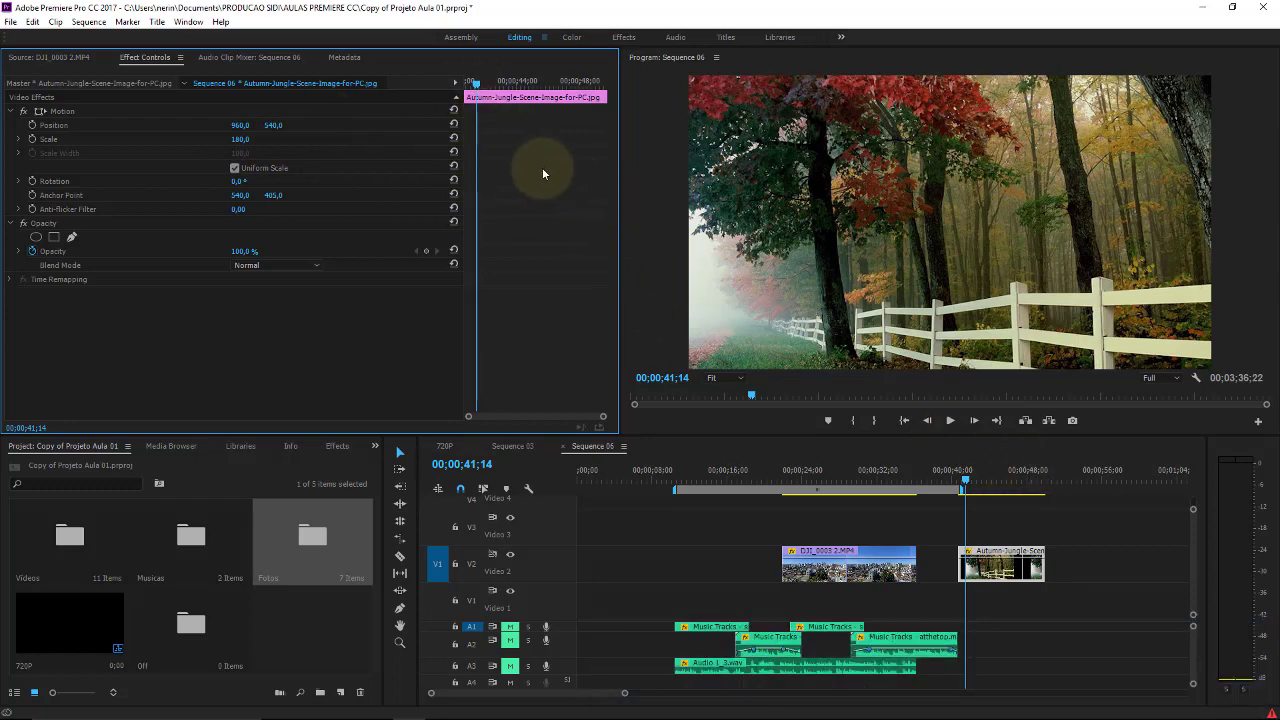
mouse_move(478, 87)
left_mouse_down()
mouse_move(491, 90)
mouse_move(474, 87)
left_mouse_up()
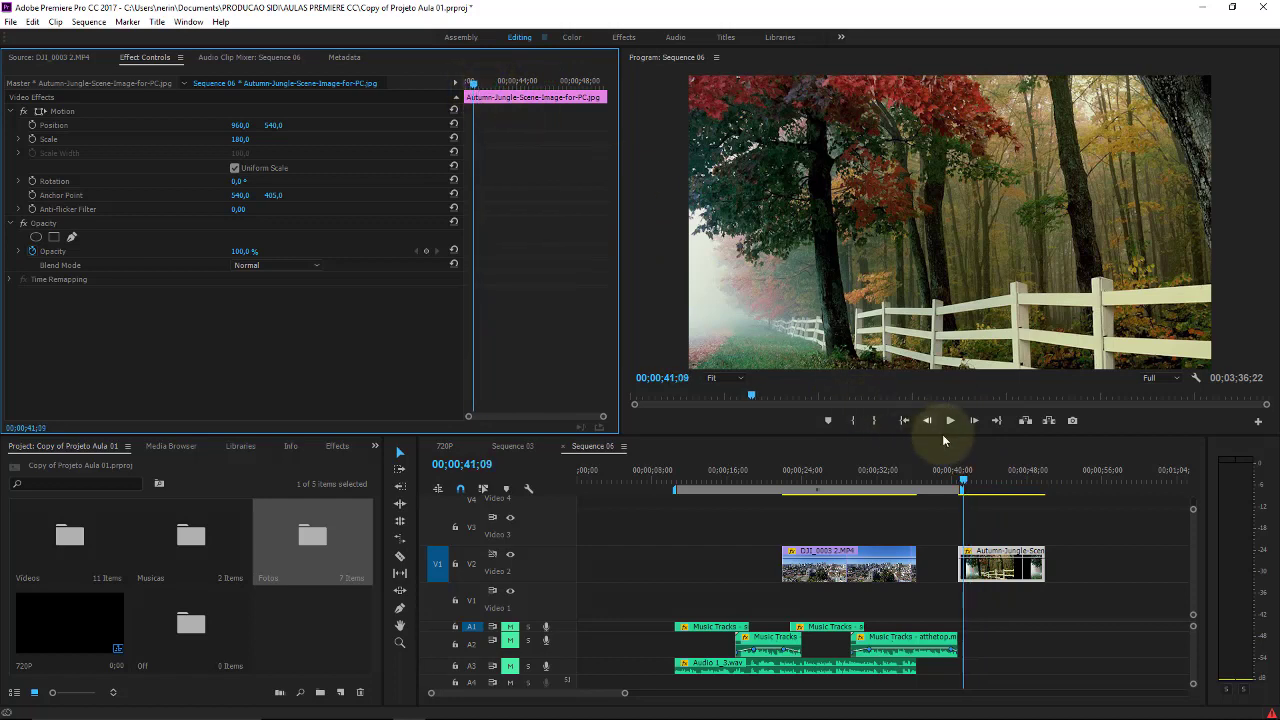
left_click(963, 483)
left_click_drag(960, 483, 960, 488)
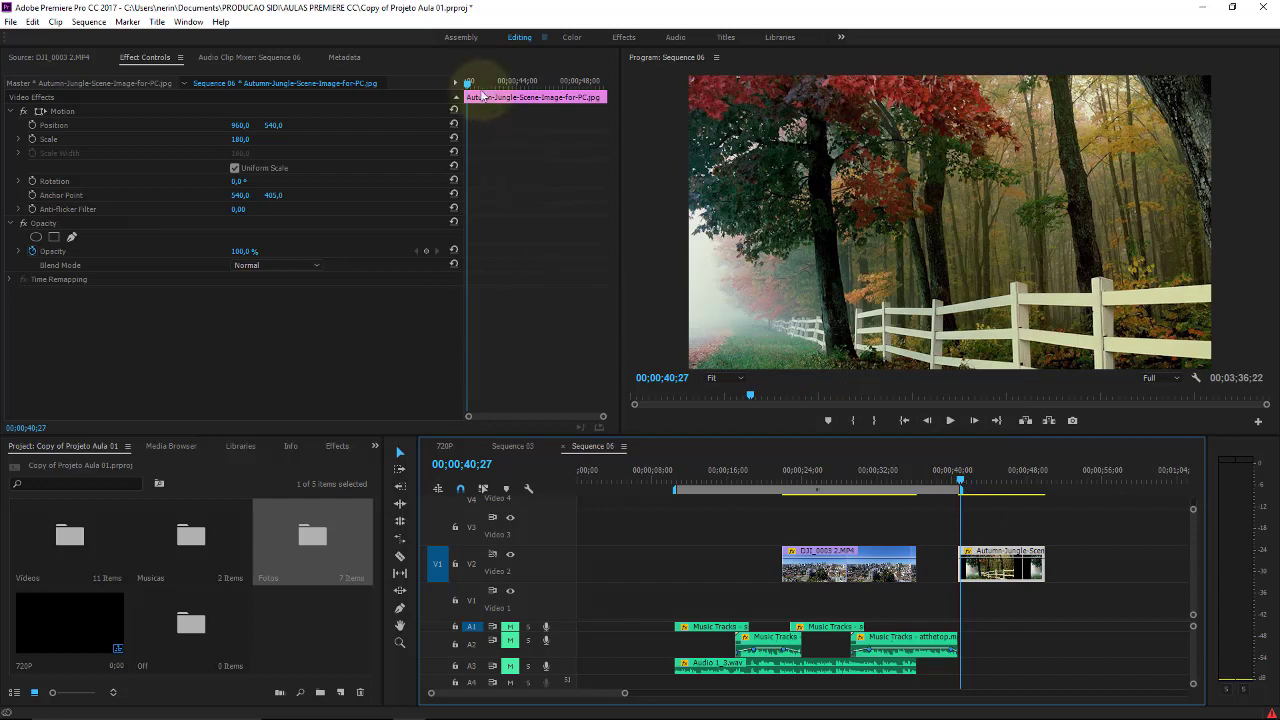
mouse_move(481, 90)
left_mouse_down()
mouse_move(518, 88)
mouse_move(467, 93)
mouse_move(322, 167)
left_mouse_up()
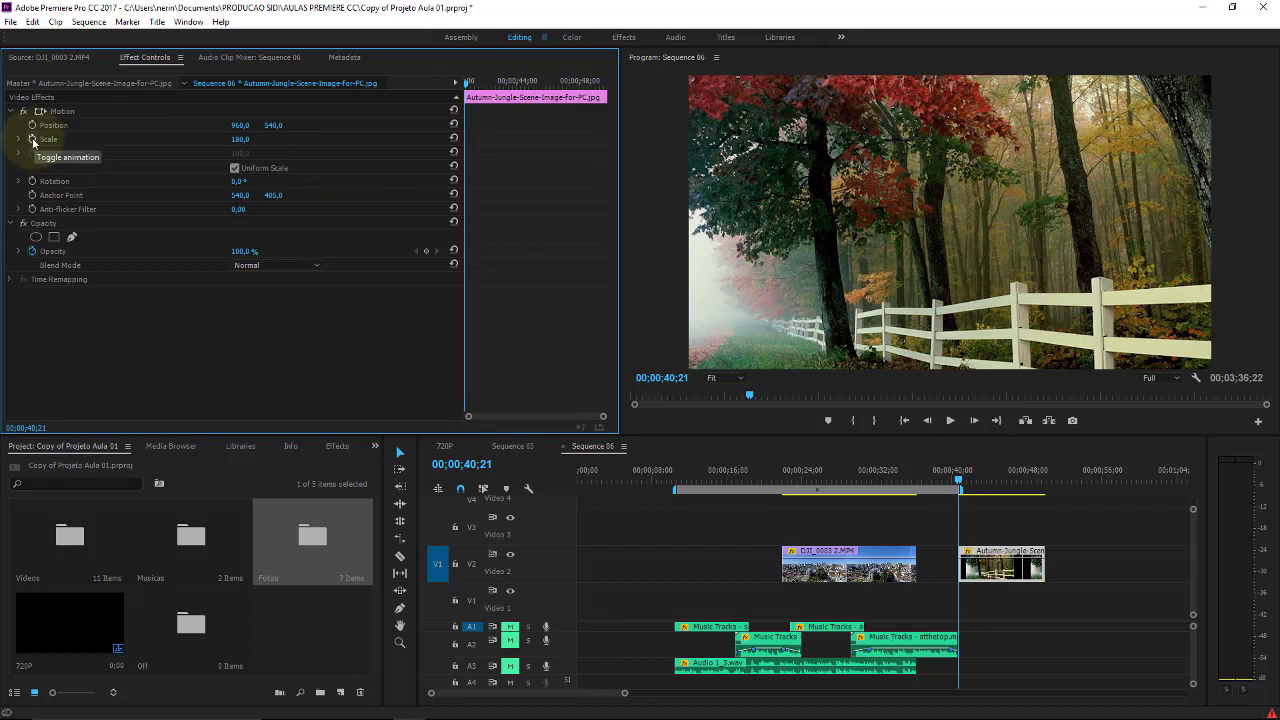
Start Scale keyframing on the autumn image at 40;21 with a value of 212
left_click(33, 140)
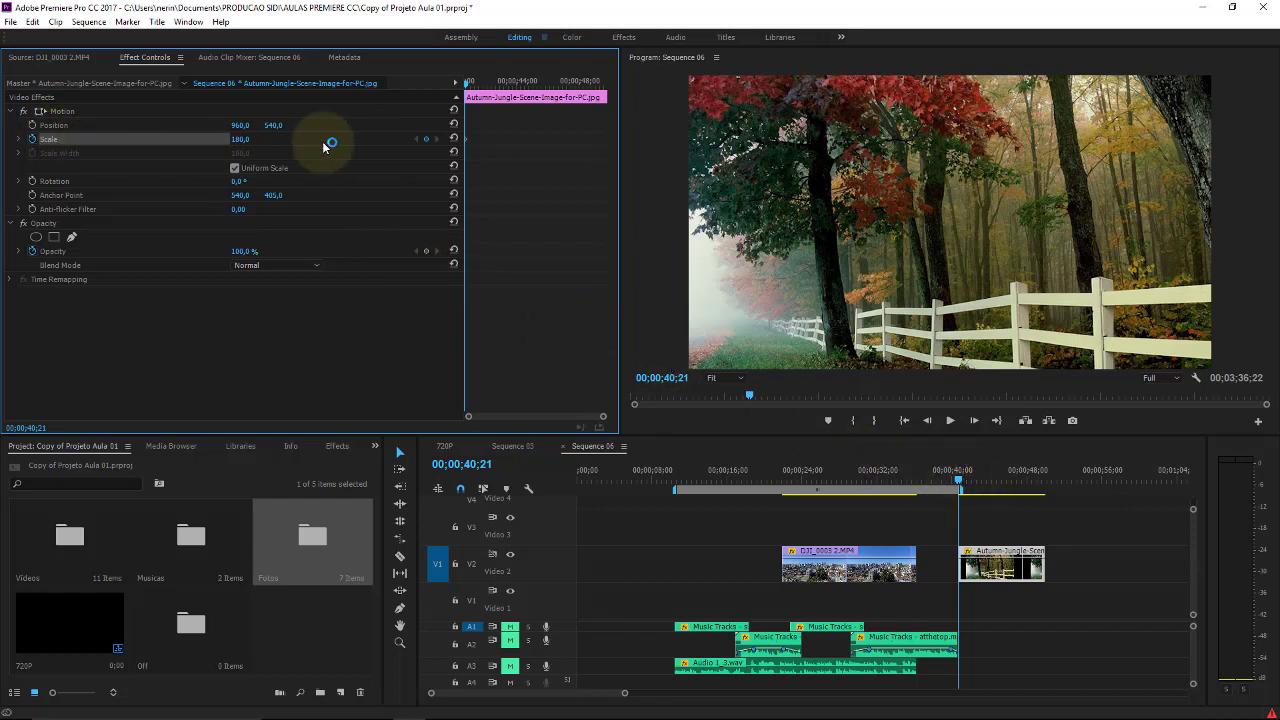
left_click(427, 139)
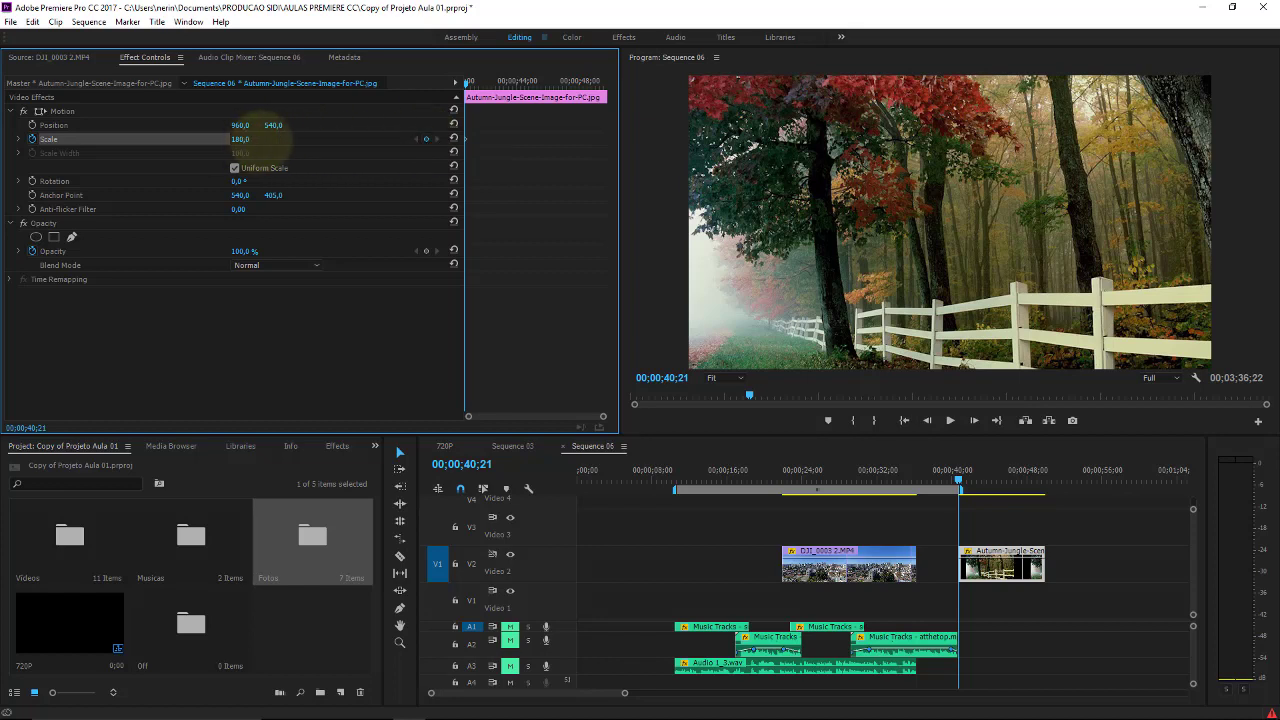
left_click_drag(291, 145, 314, 143)
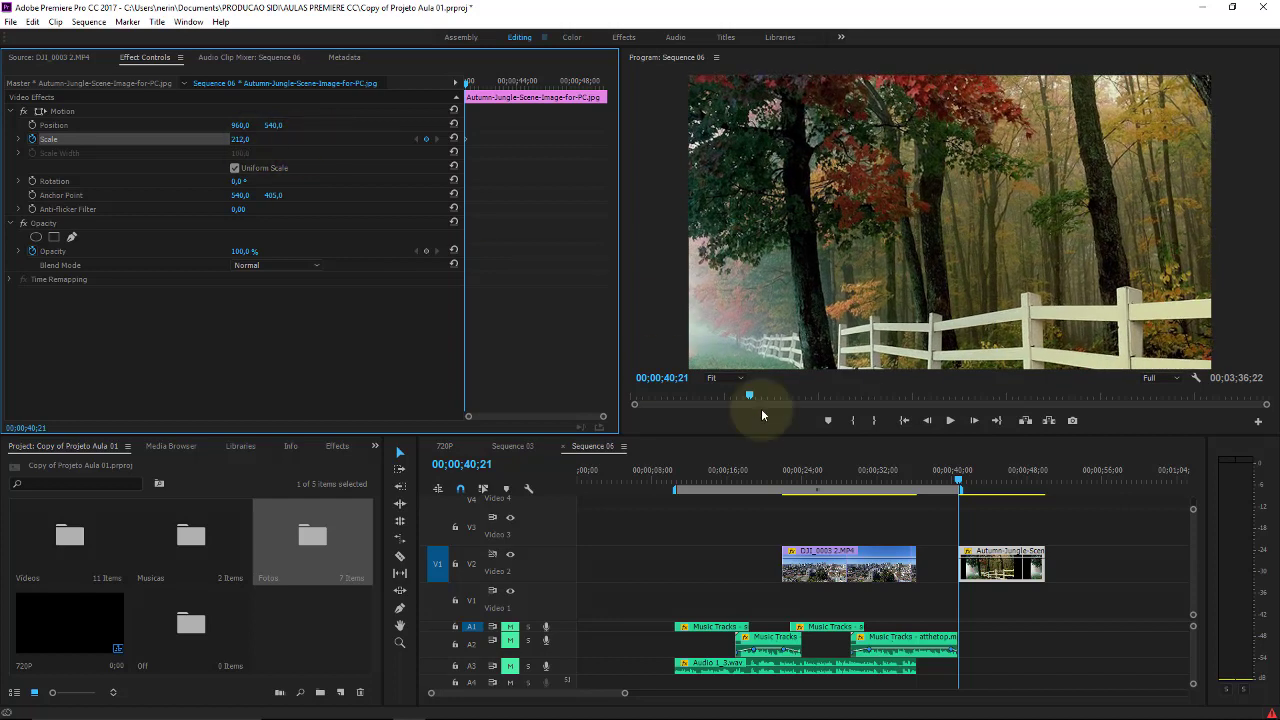
Add a second Scale keyframe of 179 at 49;21, then preview the zoom-out
left_click(488, 83)
left_click_drag(488, 83, 539, 80)
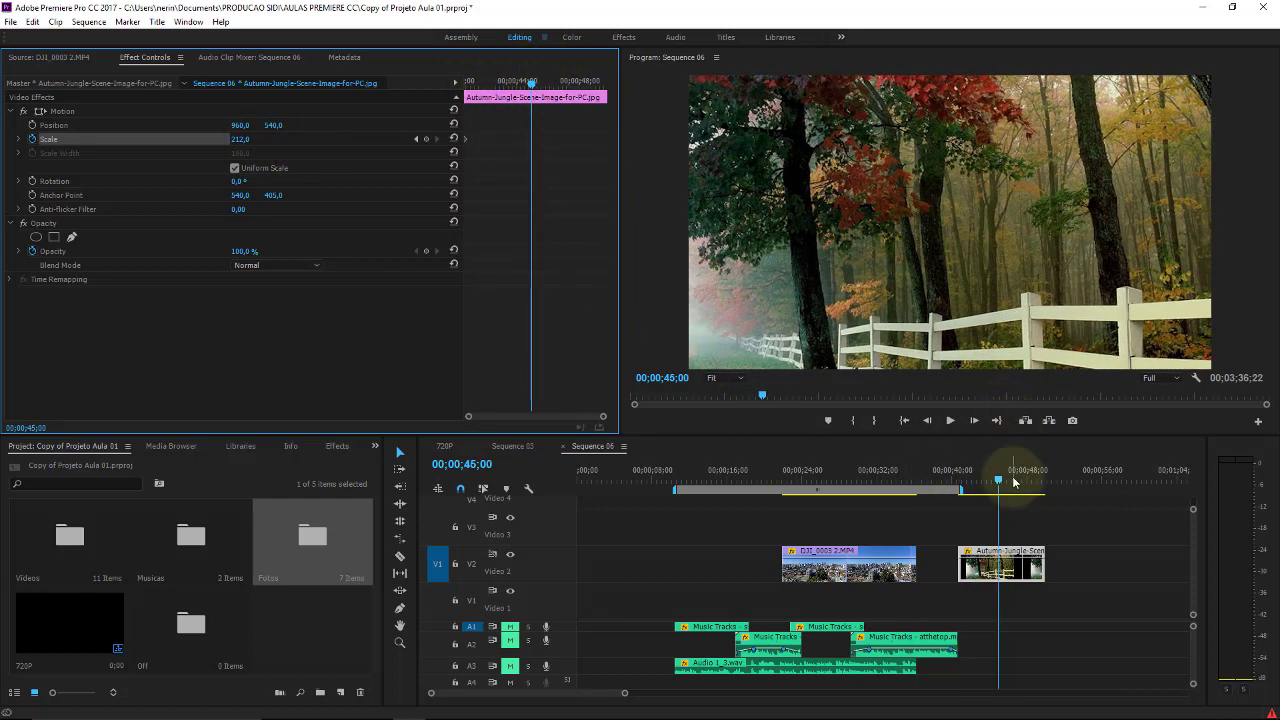
left_click_drag(1000, 483, 1042, 482)
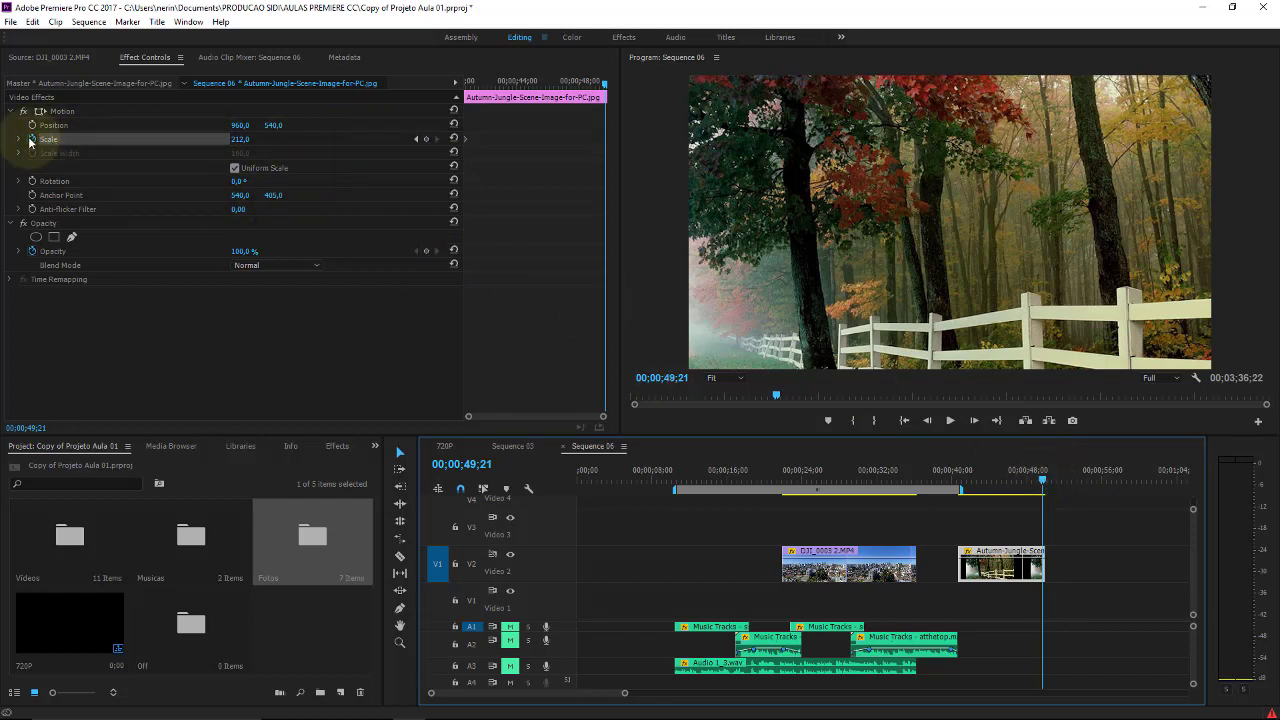
left_click(428, 142)
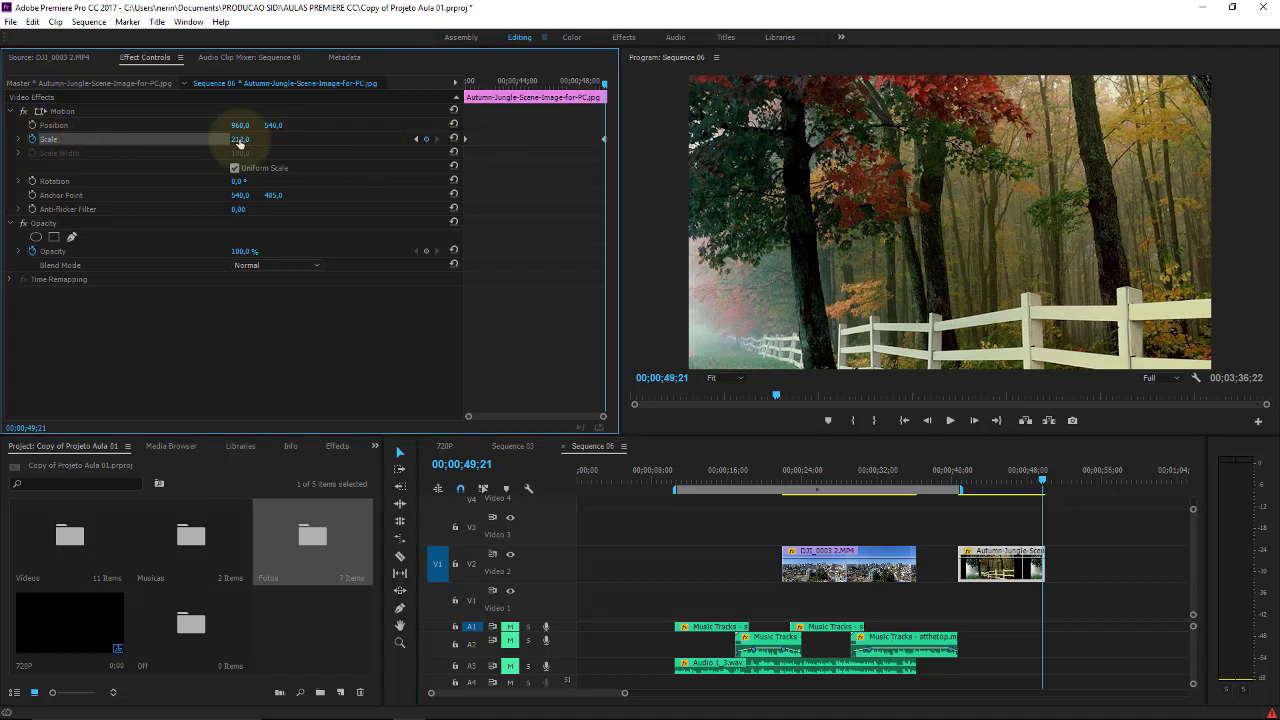
left_click_drag(188, 150, 155, 165)
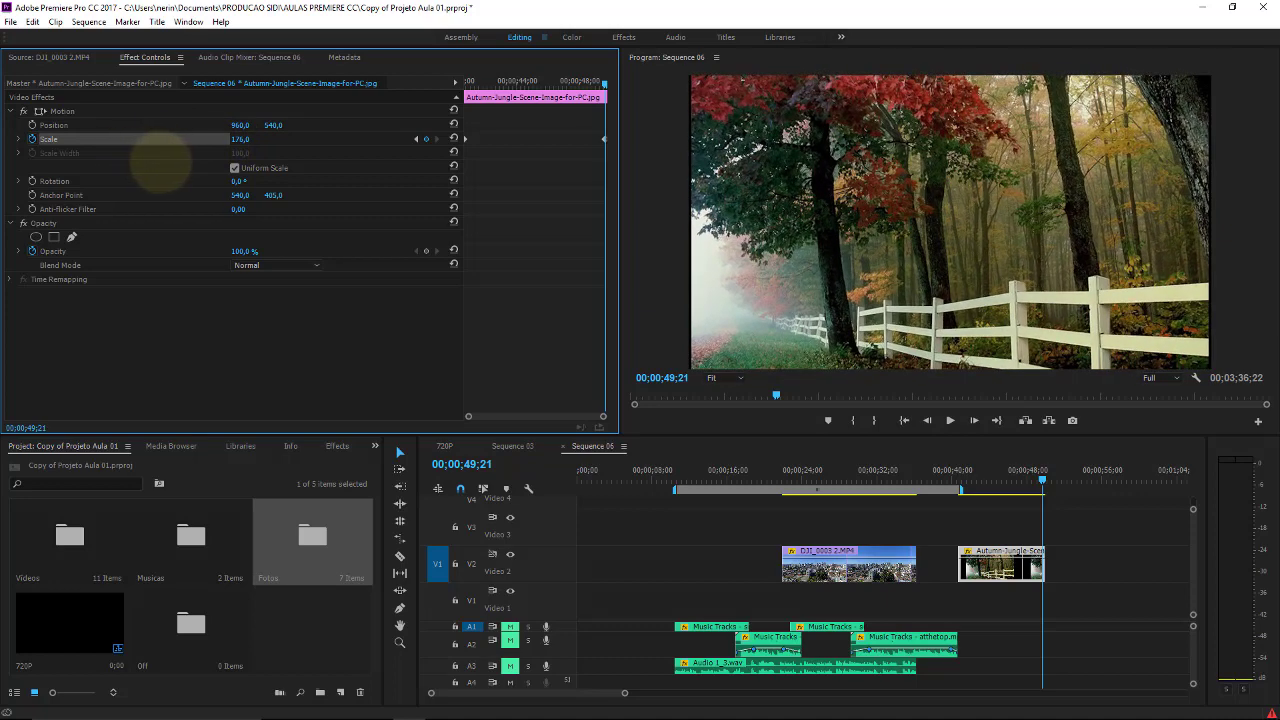
left_click_drag(155, 165, 160, 163)
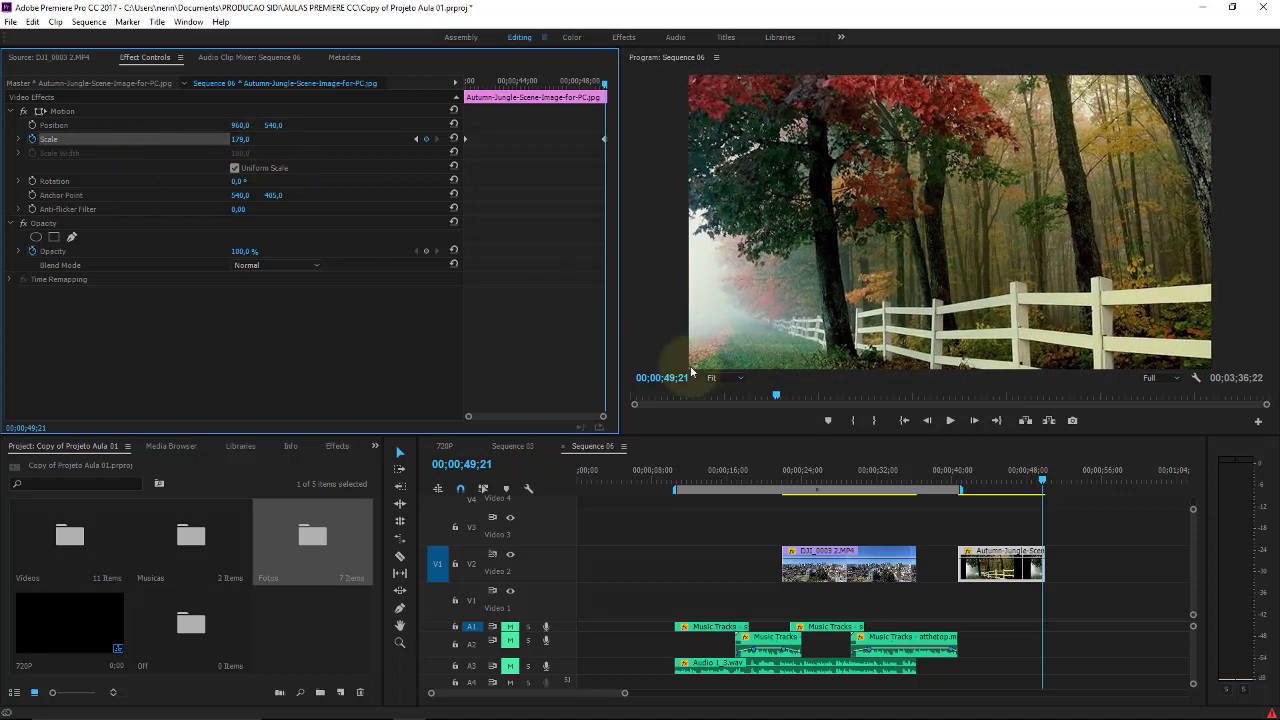
left_click(953, 482)
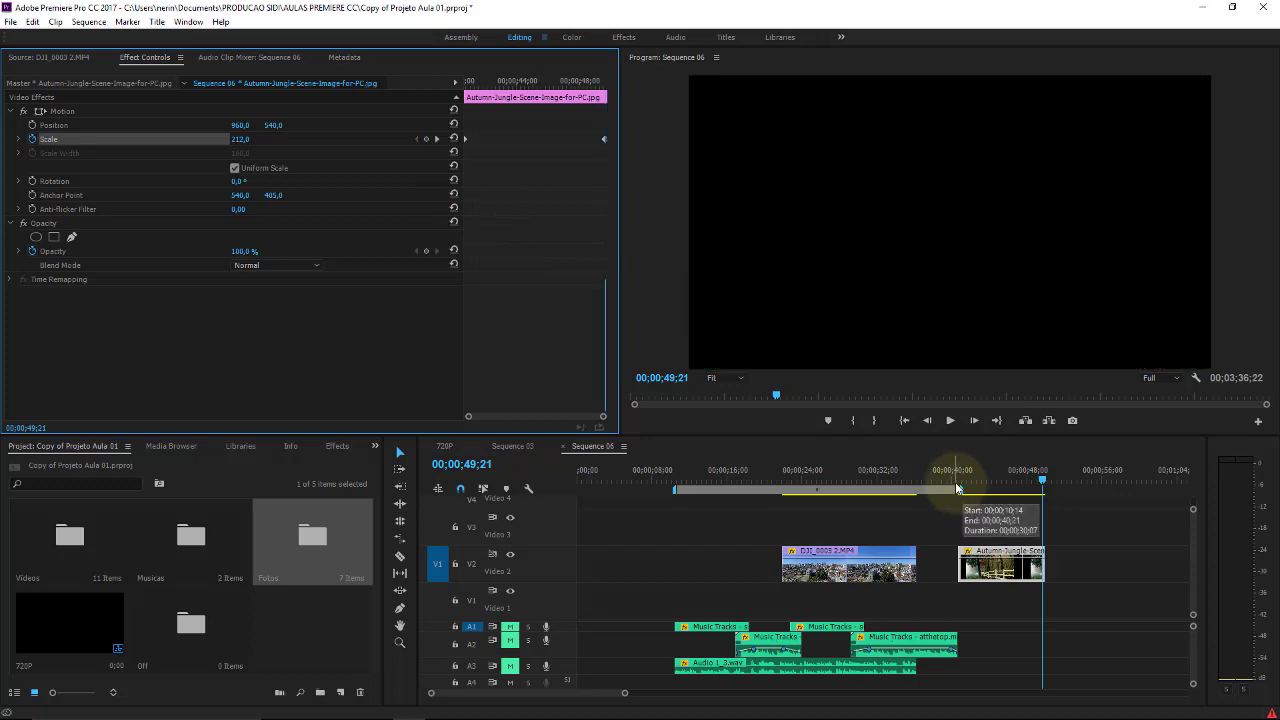
left_click(948, 423)
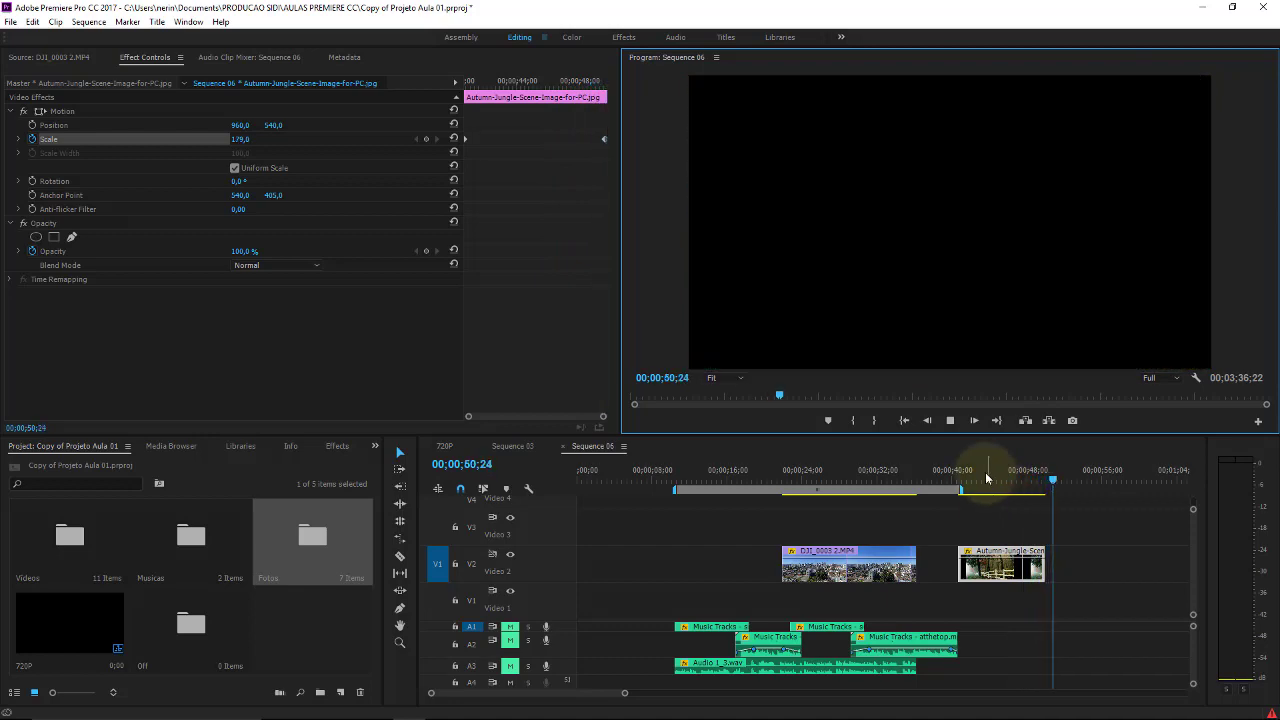
left_click(963, 468)
left_click(960, 467)
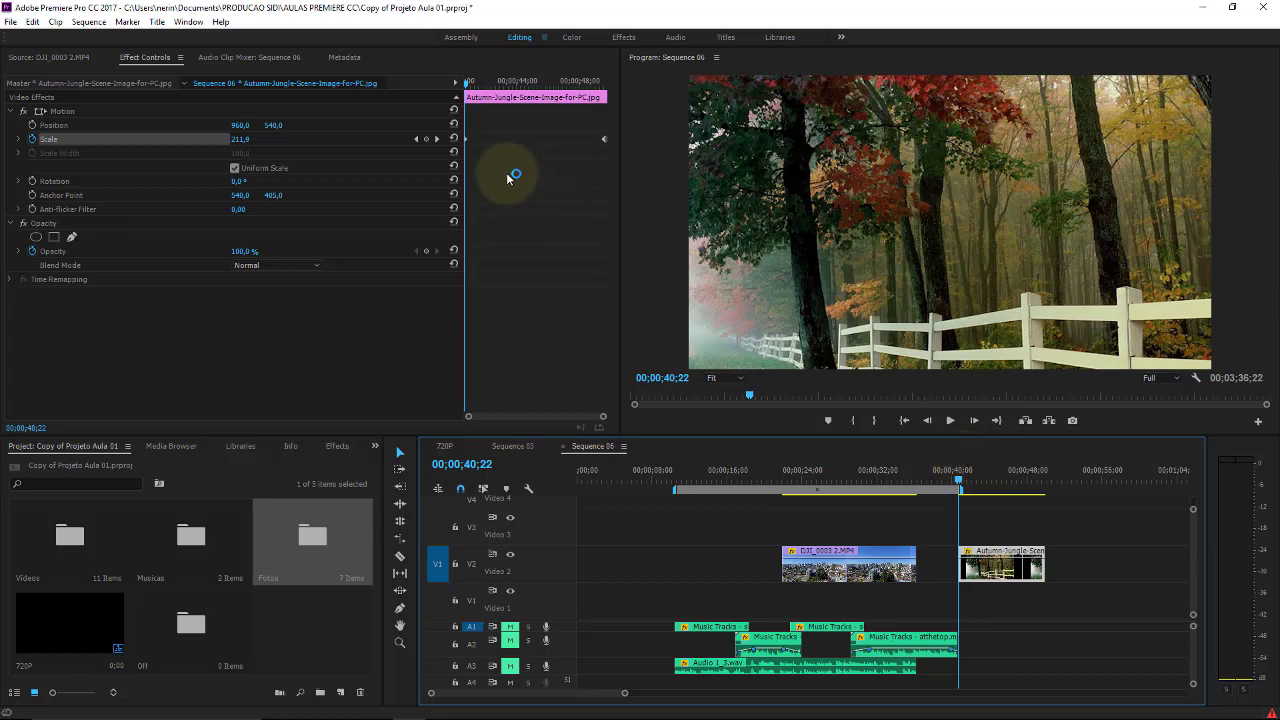
left_click(437, 139)
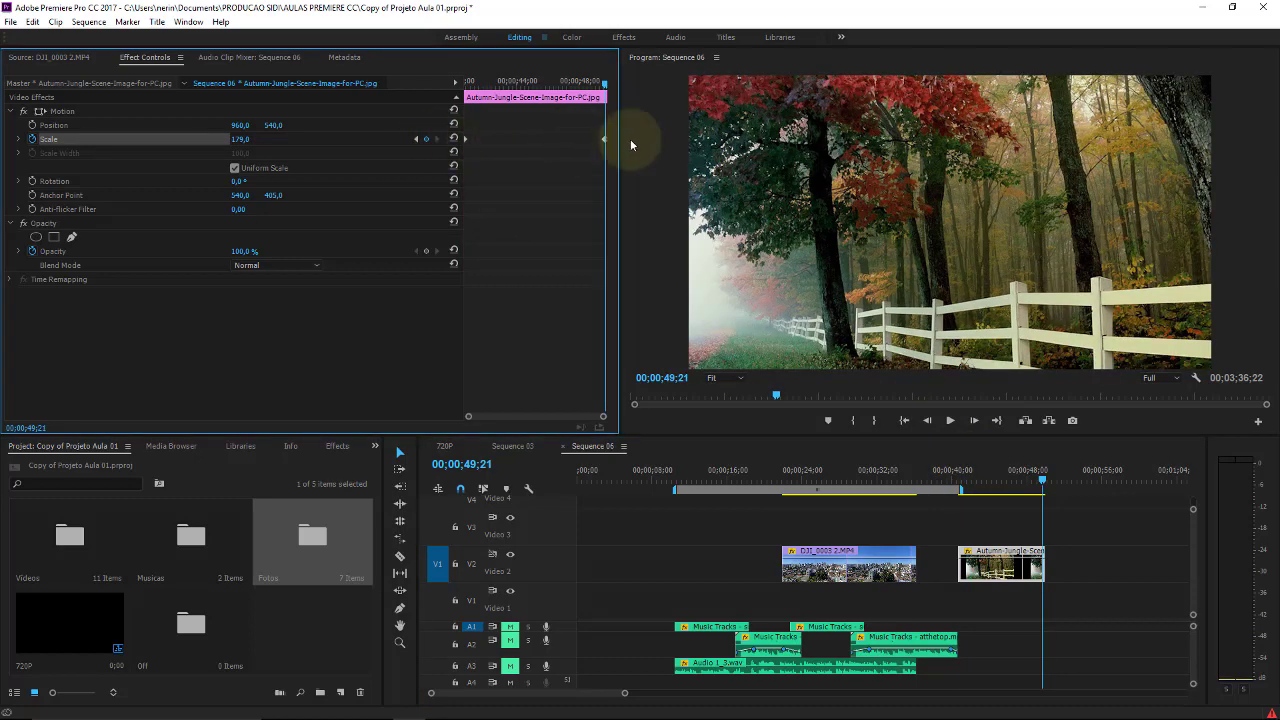
left_click(418, 140)
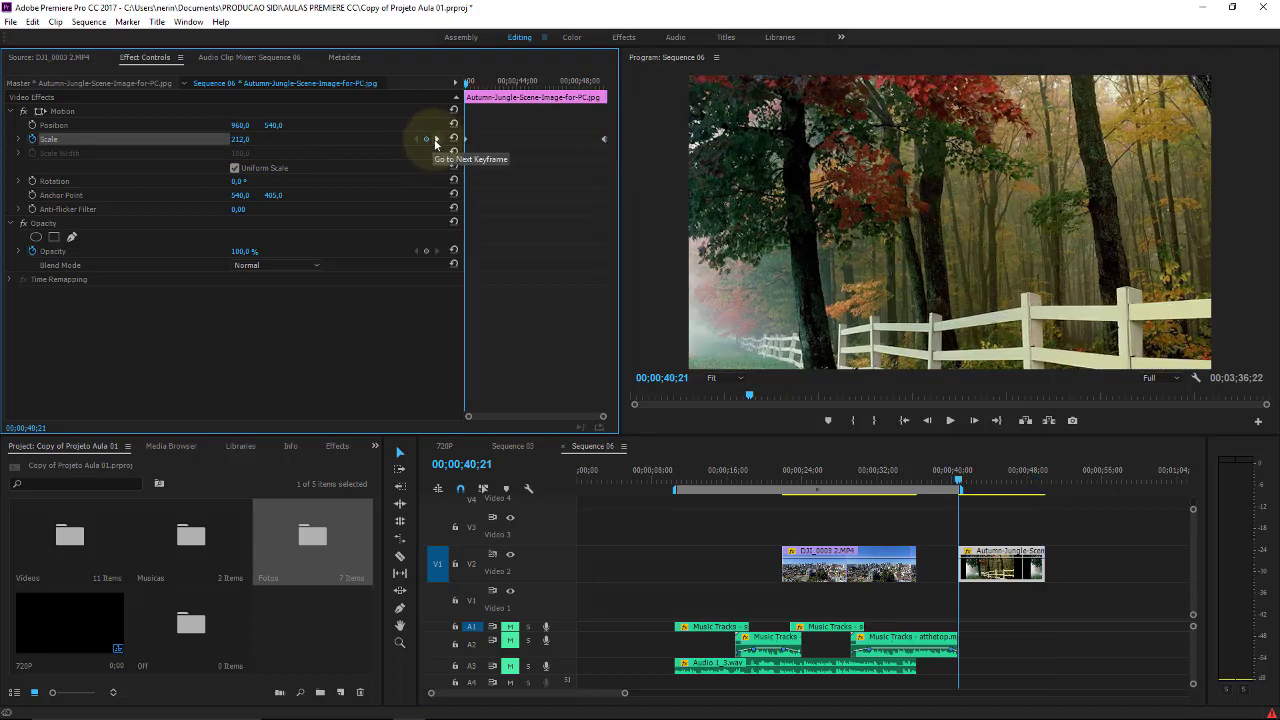
left_click(436, 140)
left_click(419, 140)
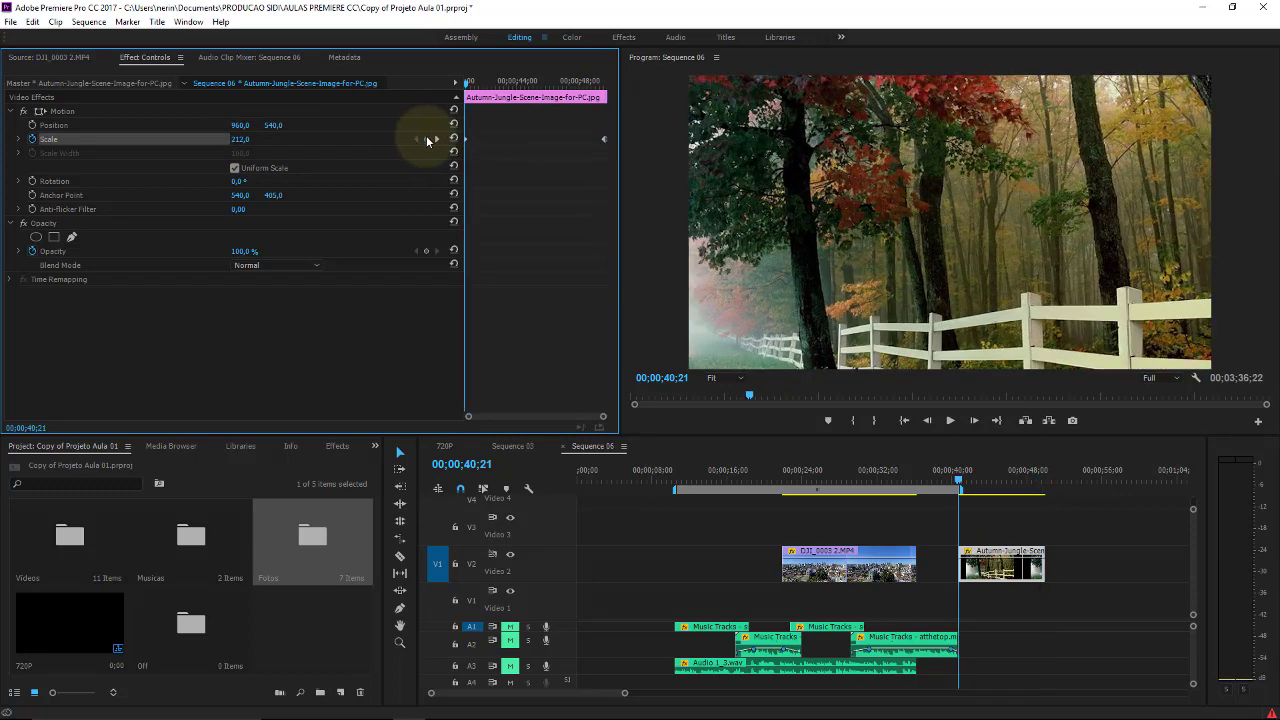
left_click(55, 141)
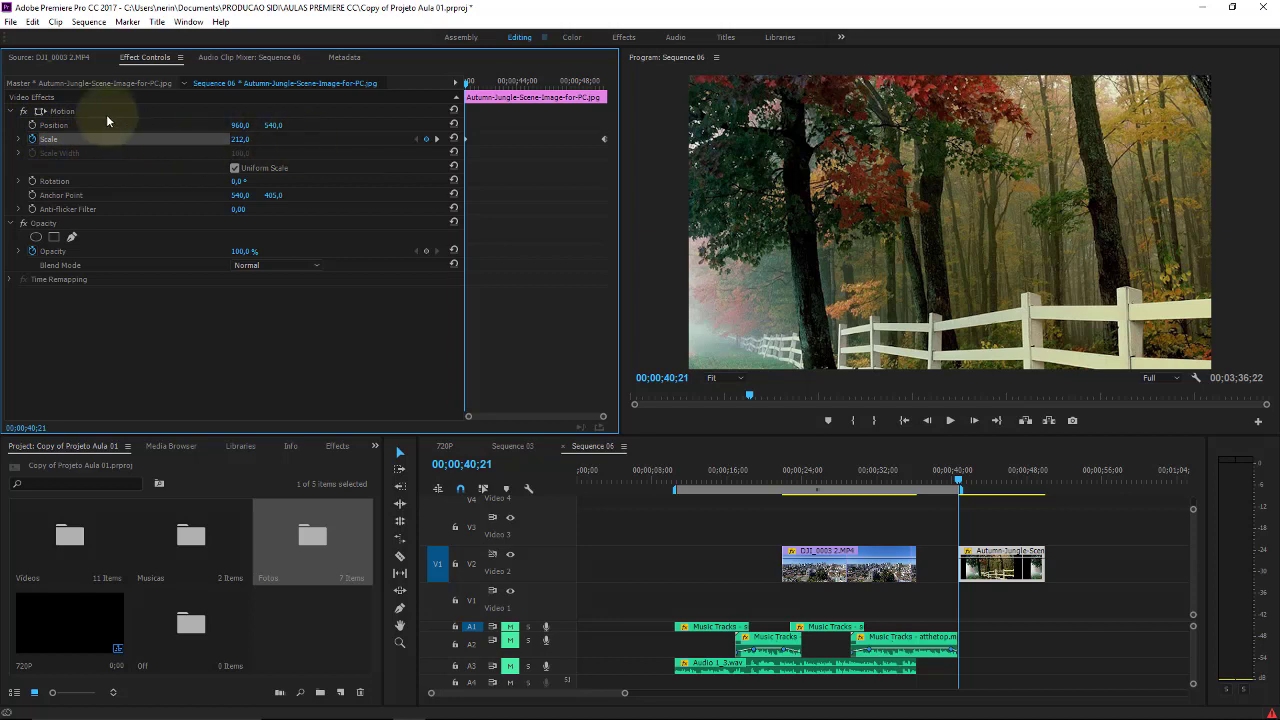
Keyframe Position Y from 703 at the start to a fence-framed value at the last Scale keyframe, then preview
left_click(32, 126)
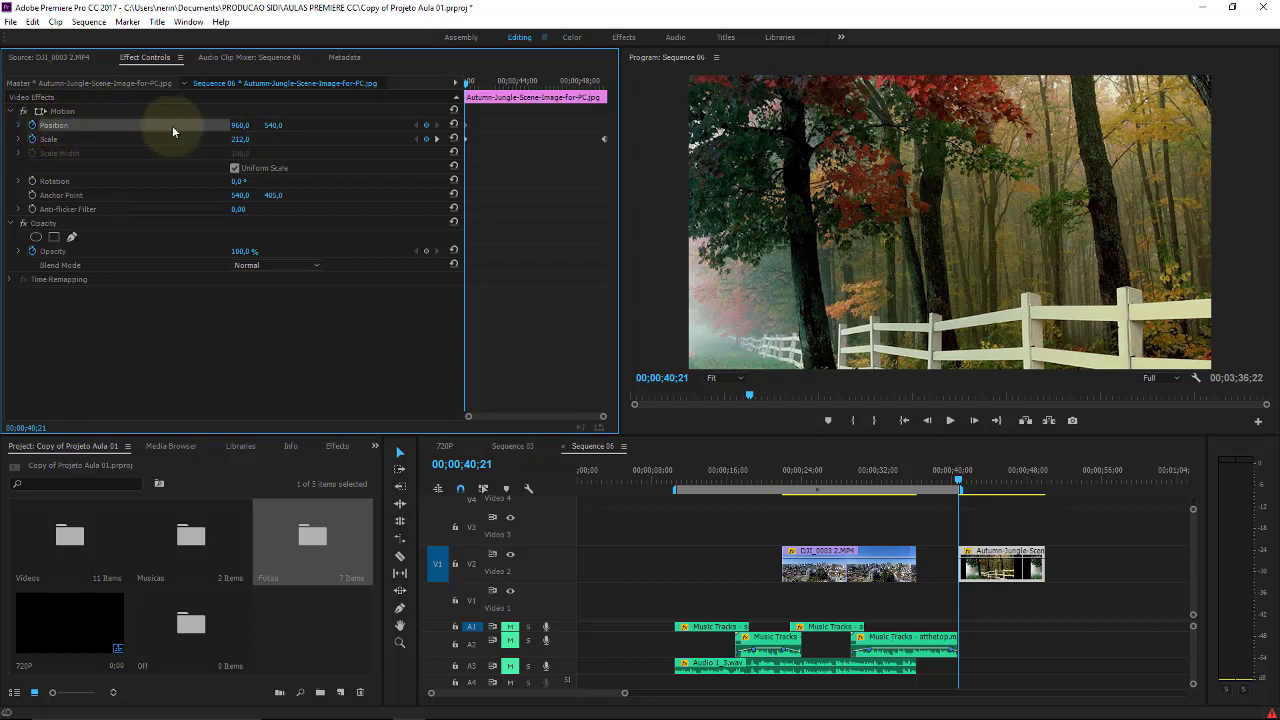
left_click_drag(273, 125, 430, 100)
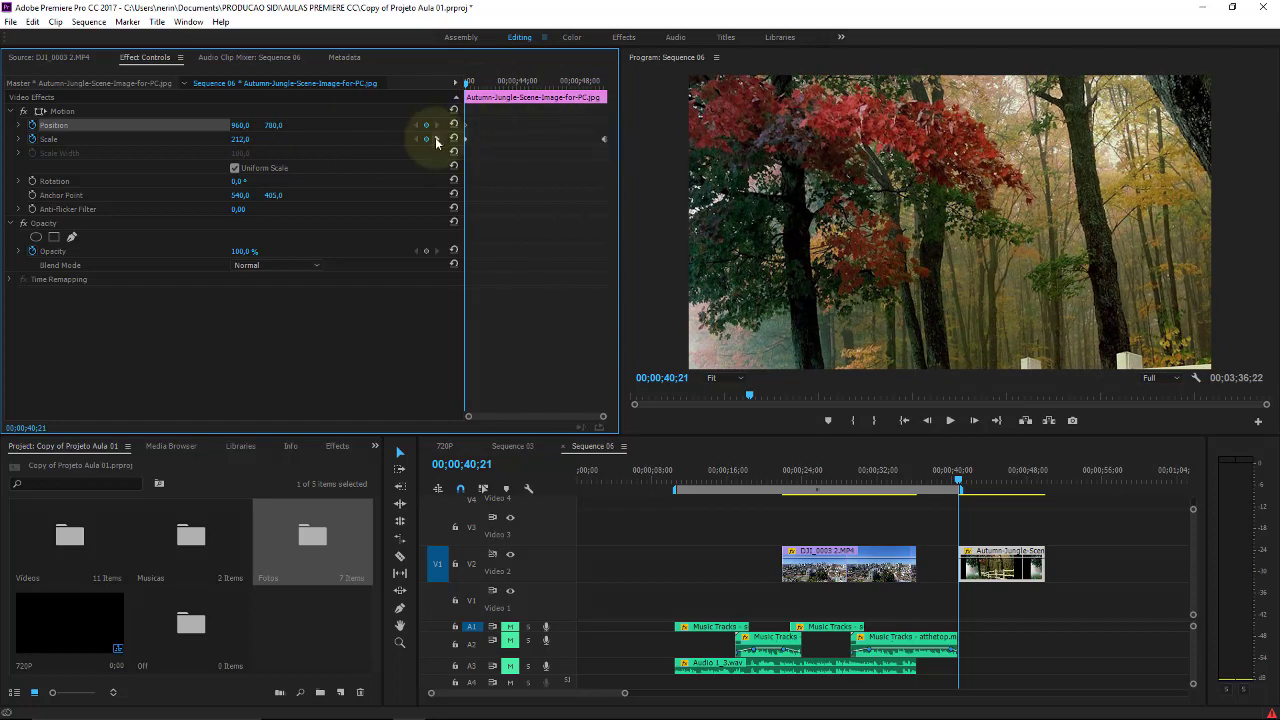
left_click(435, 137)
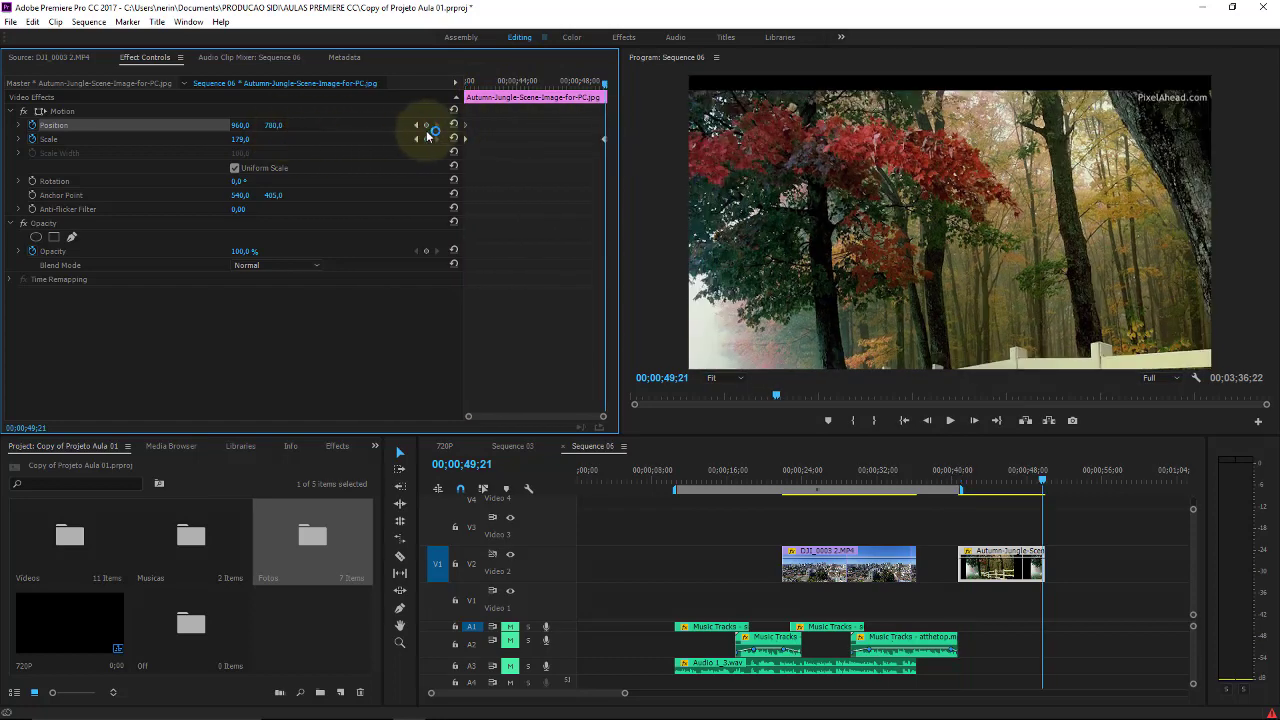
mouse_move(273, 125)
left_mouse_down()
mouse_move(230, 125)
mouse_move(277, 121)
left_mouse_up()
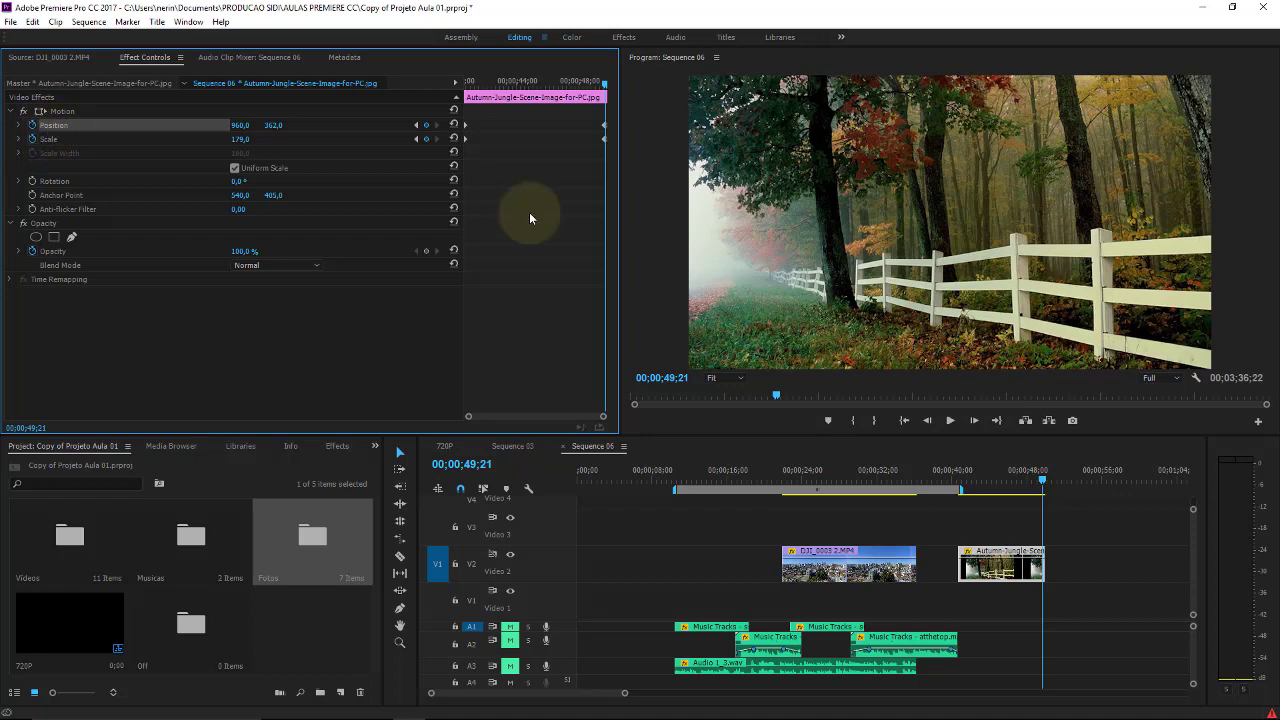
left_click(952, 478)
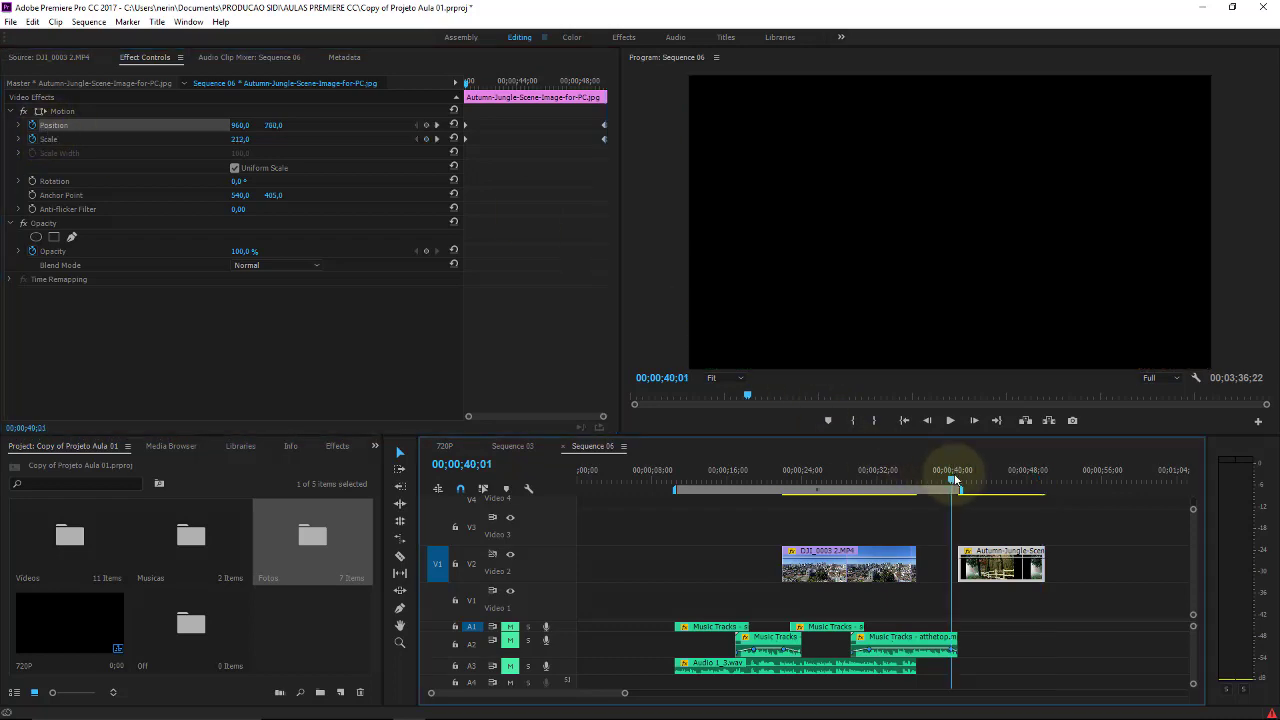
left_click(950, 421)
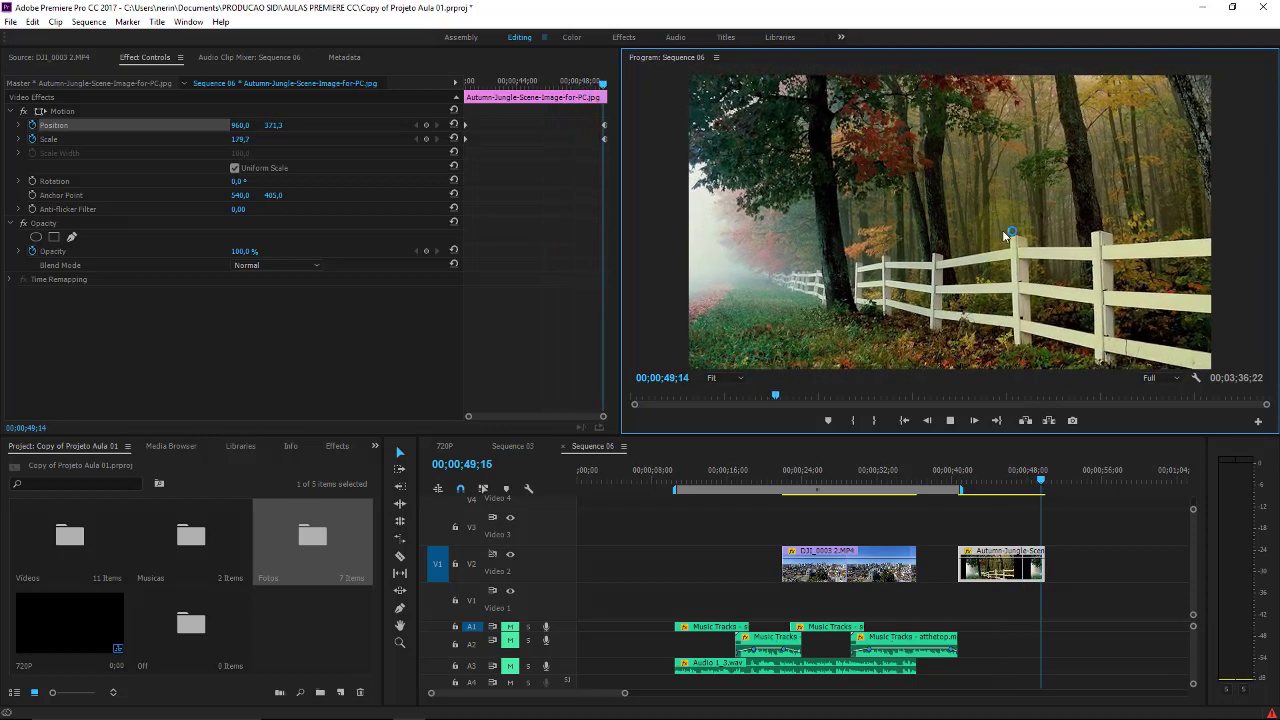
Check the Autumn clip's Speed/Duration, then drag its final Position and Scale keyframes to 45;11
left_click(966, 488)
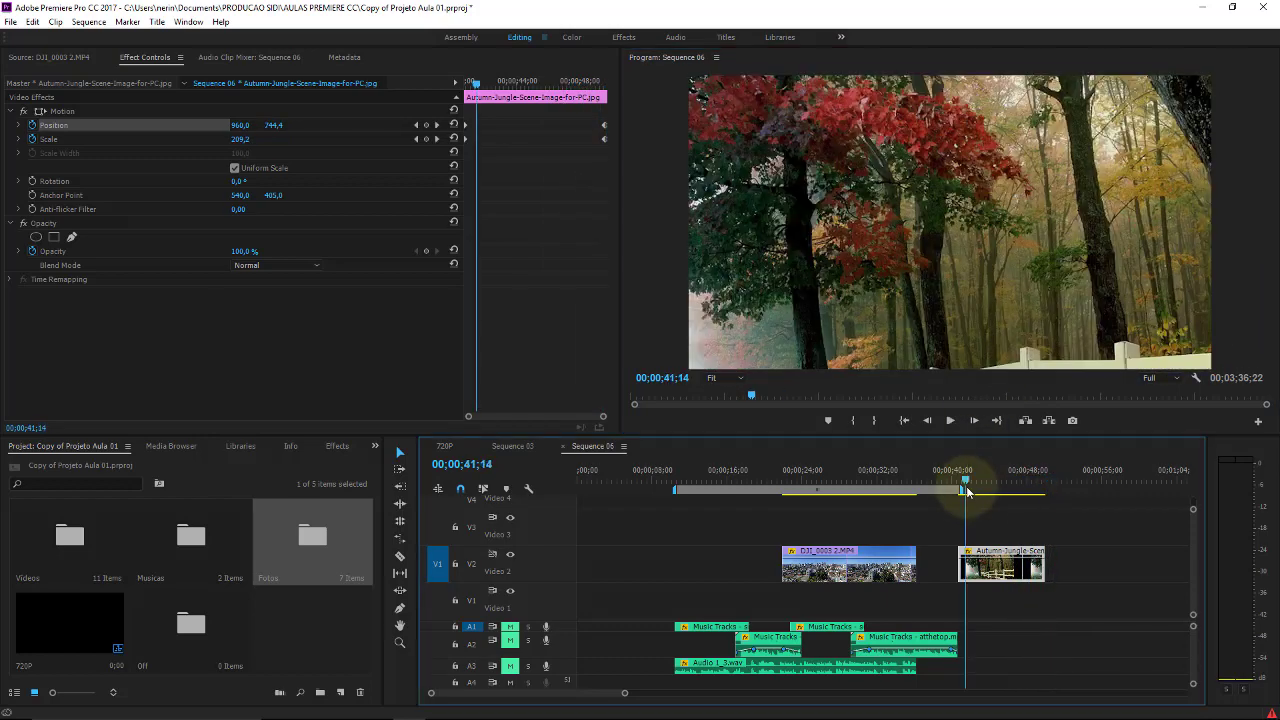
left_click_drag(973, 481, 992, 481)
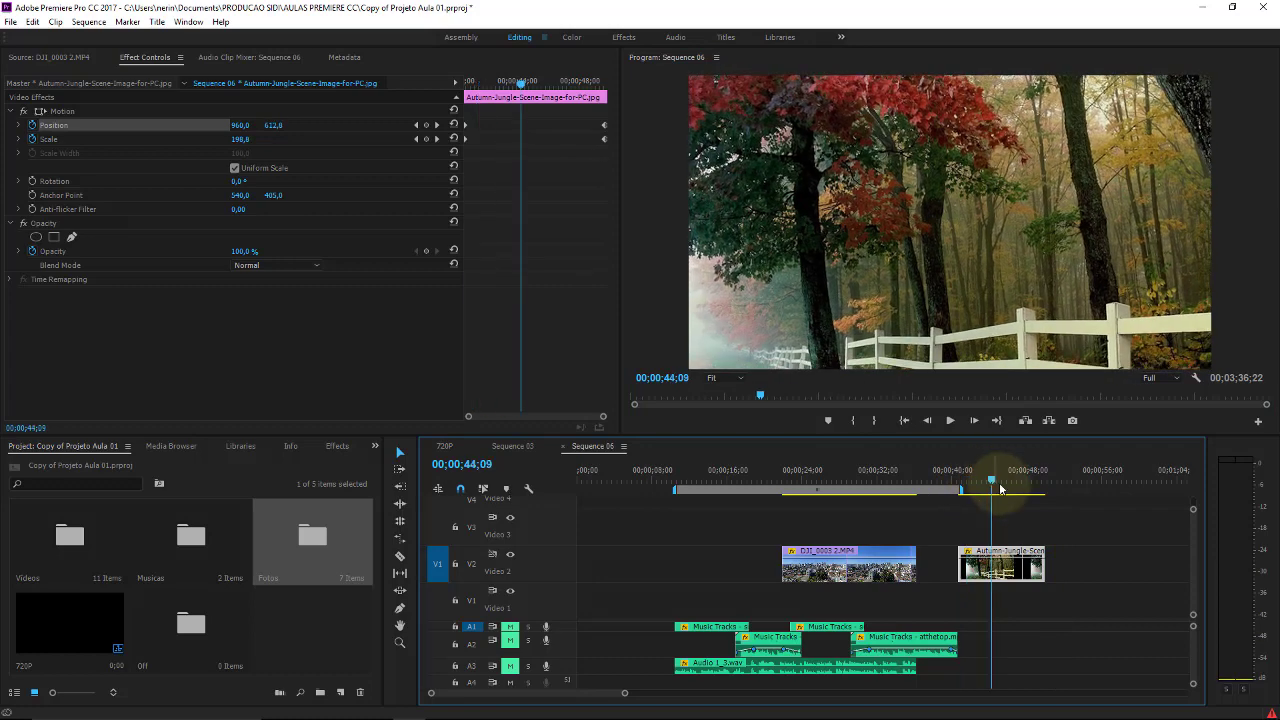
right_click(1000, 578)
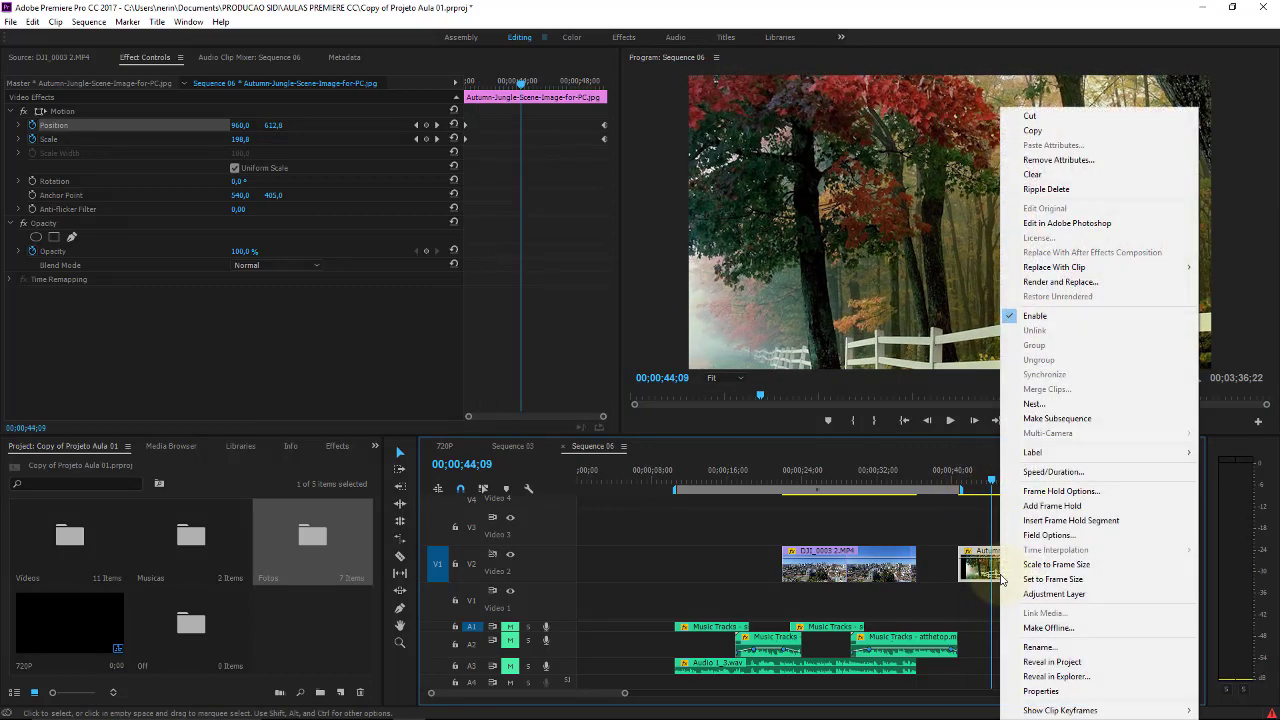
left_click(1052, 471)
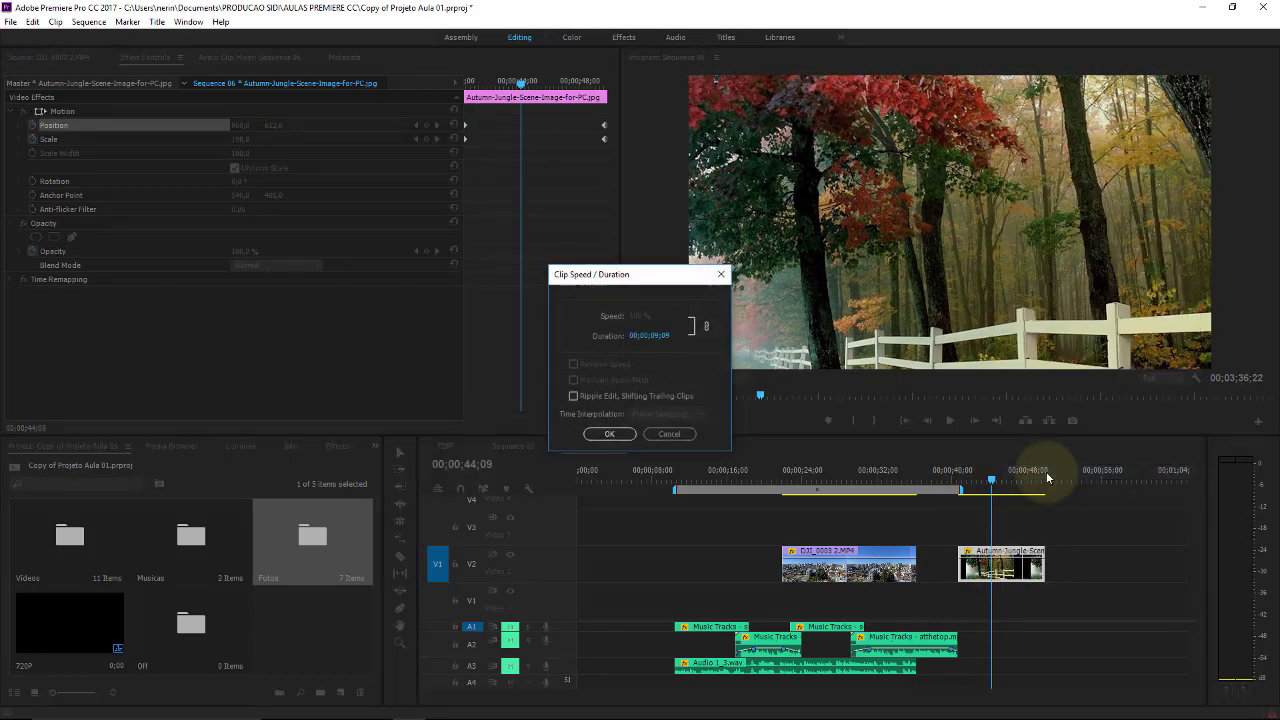
left_click(666, 434)
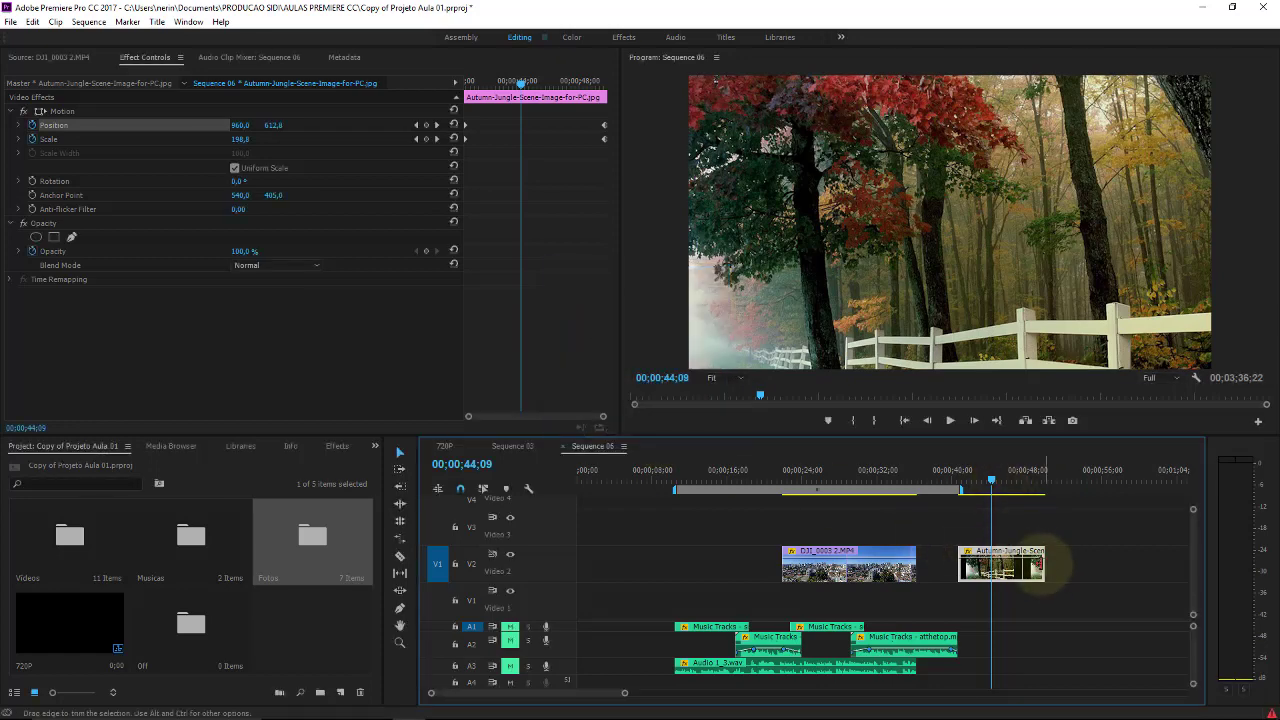
left_click(1001, 470)
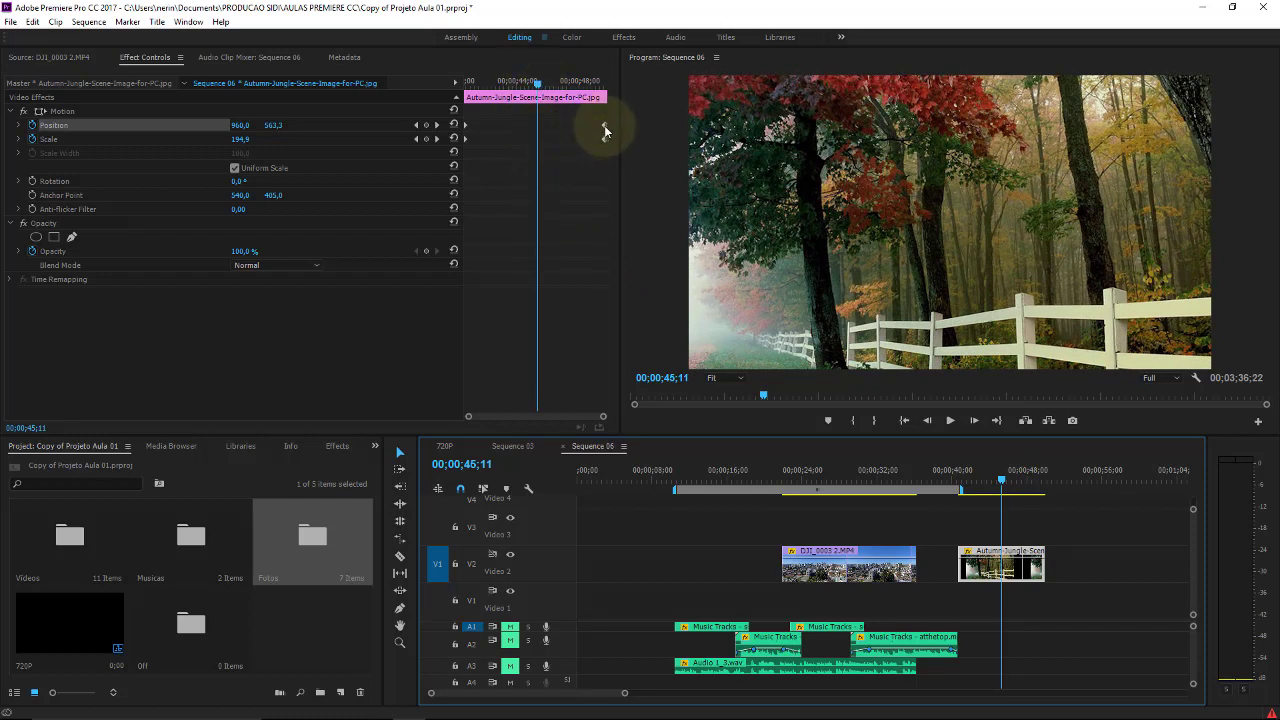
mouse_move(604, 125)
left_mouse_down()
mouse_move(538, 126)
mouse_move(537, 139)
left_mouse_up()
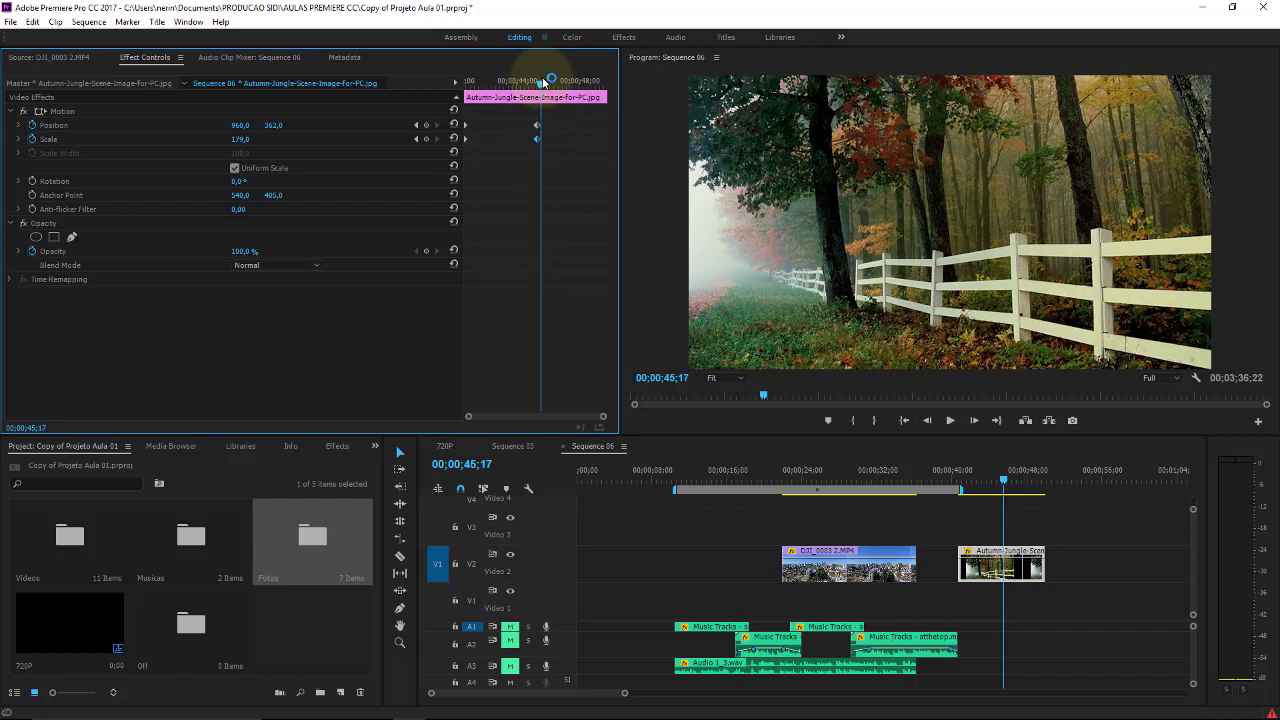
Razor-cut the Autumn clip at the playhead and delete the leftover right piece
left_click(400, 556)
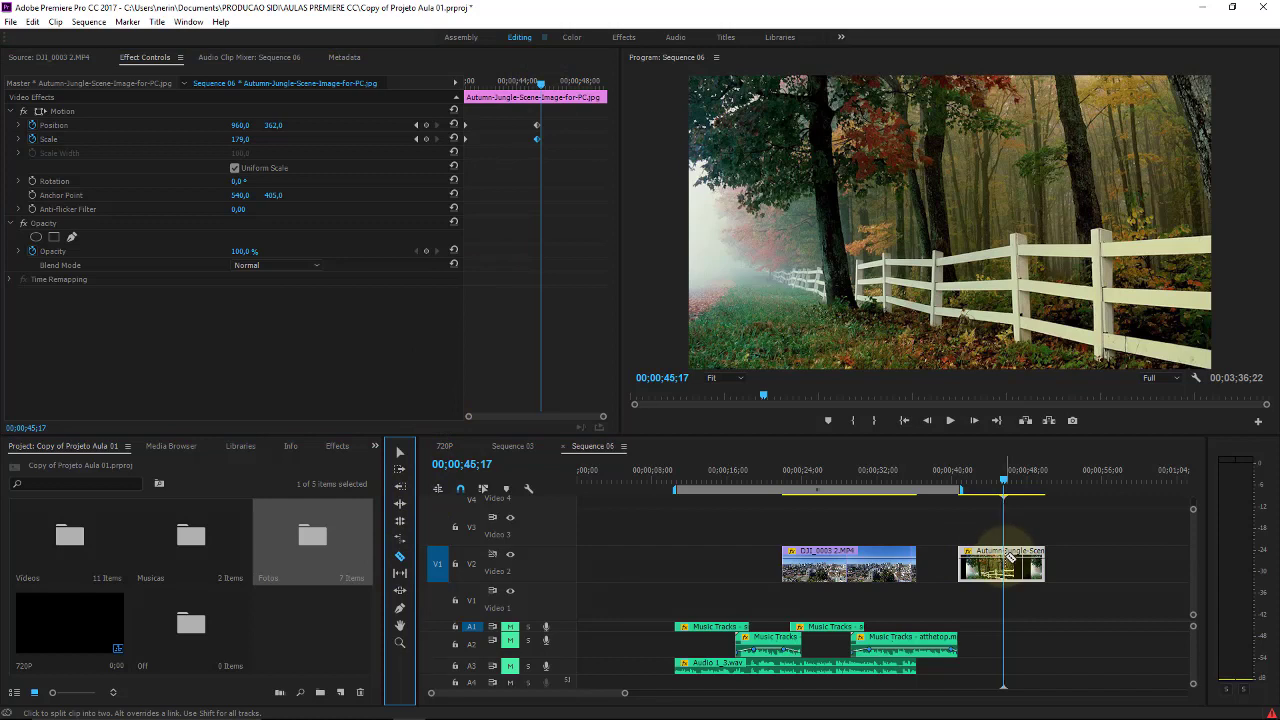
left_click(1008, 560)
left_click(399, 455)
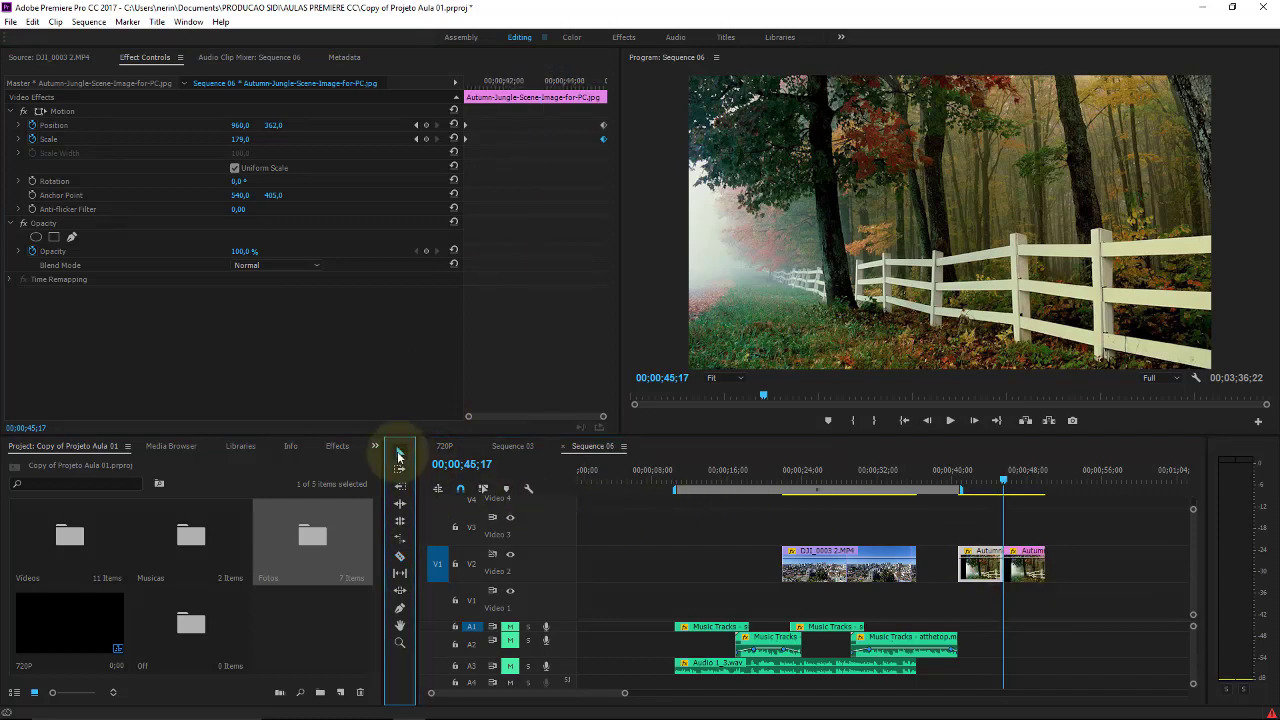
left_click(1020, 564)
key("Delete")
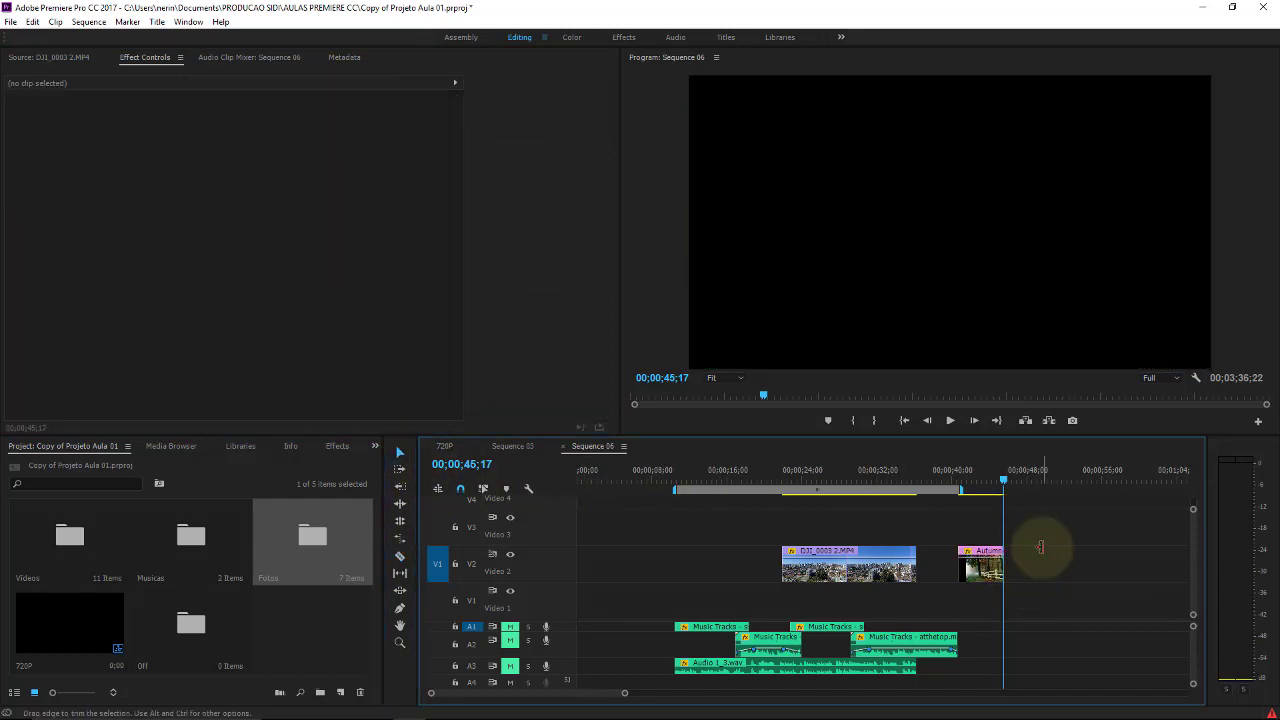
Preview the trimmed Autumn clip, then select the DJI_0003 drone clip
left_click(960, 470)
key("space")
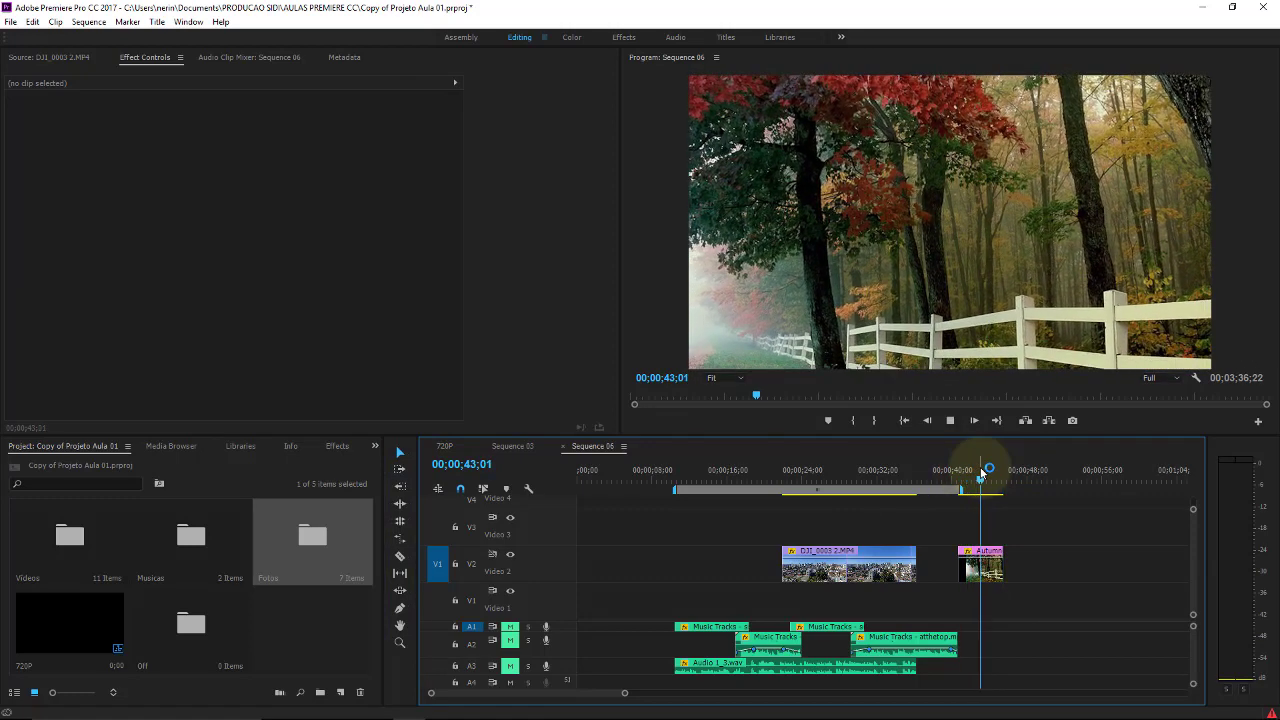
key("space")
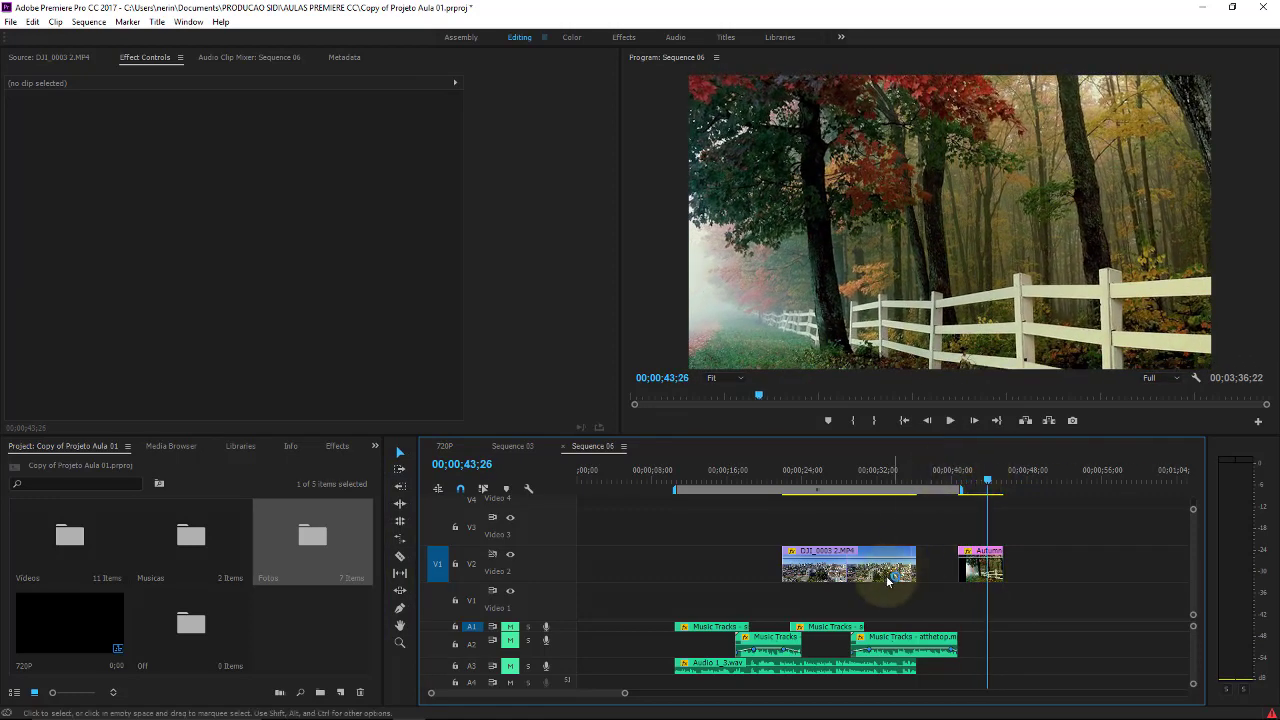
left_click(886, 576)
left_click(797, 474)
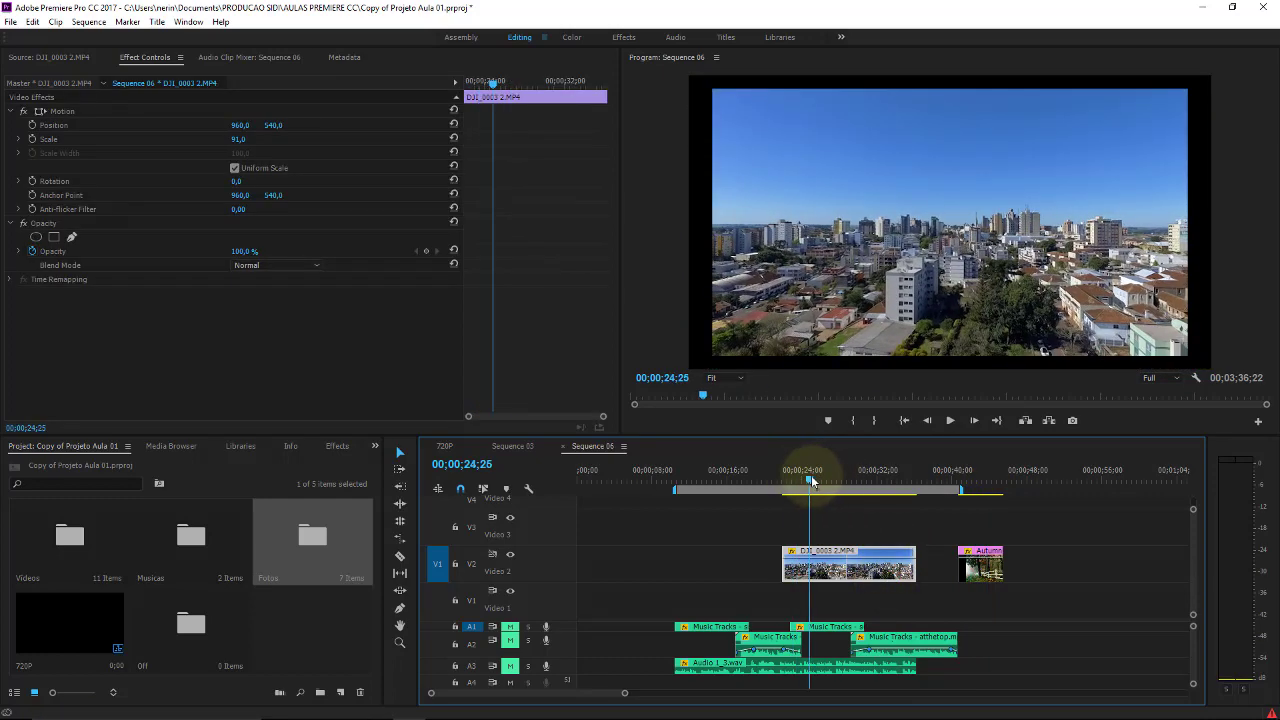
Lower the DJI_0003 clip's Scale to 61 at its first frame
left_click_drag(797, 478, 809, 478)
left_click(492, 219)
left_click(877, 221)
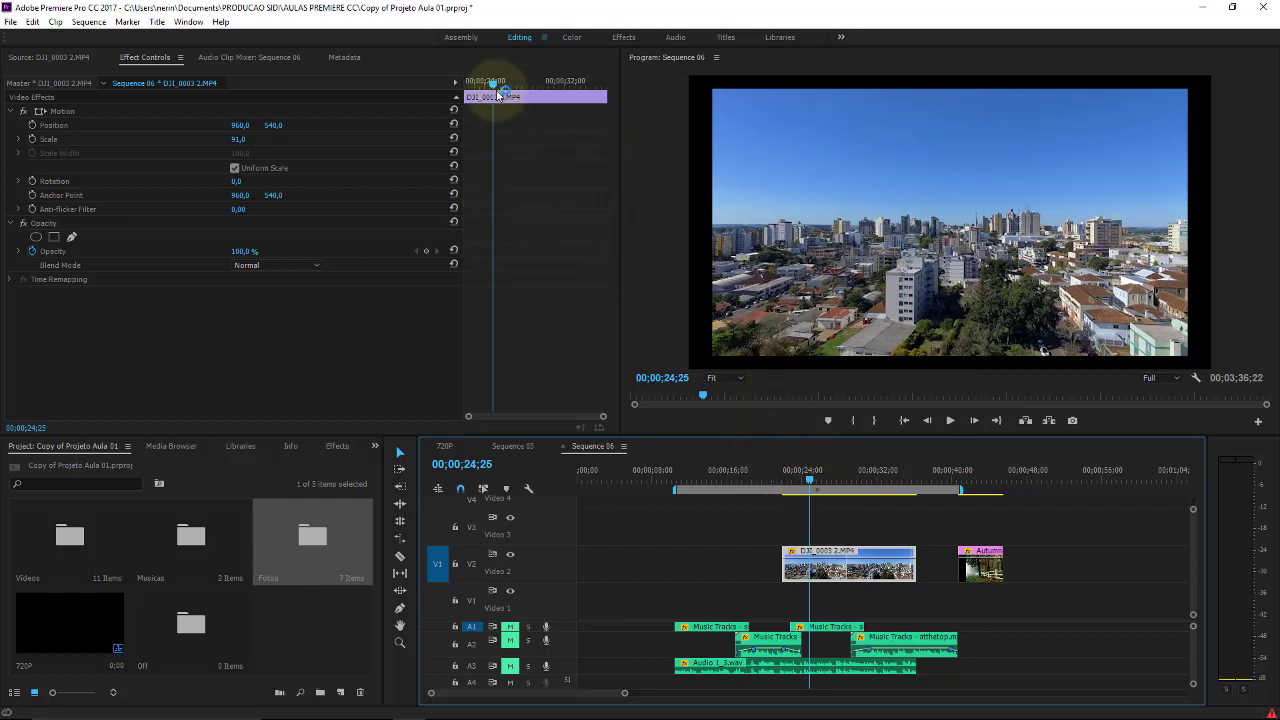
left_click(463, 86)
left_click_drag(463, 86, 457, 86)
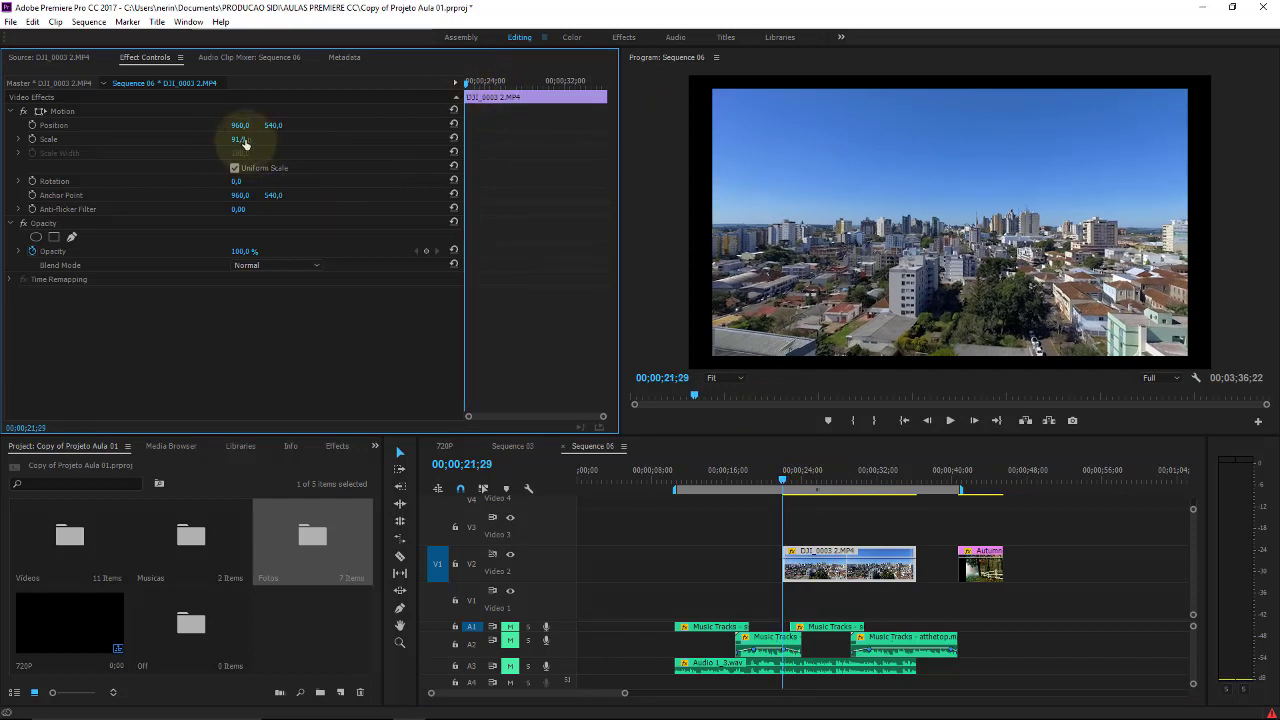
mouse_move(244, 140)
left_mouse_down()
mouse_move(210, 140)
mouse_move(221, 138)
left_mouse_up()
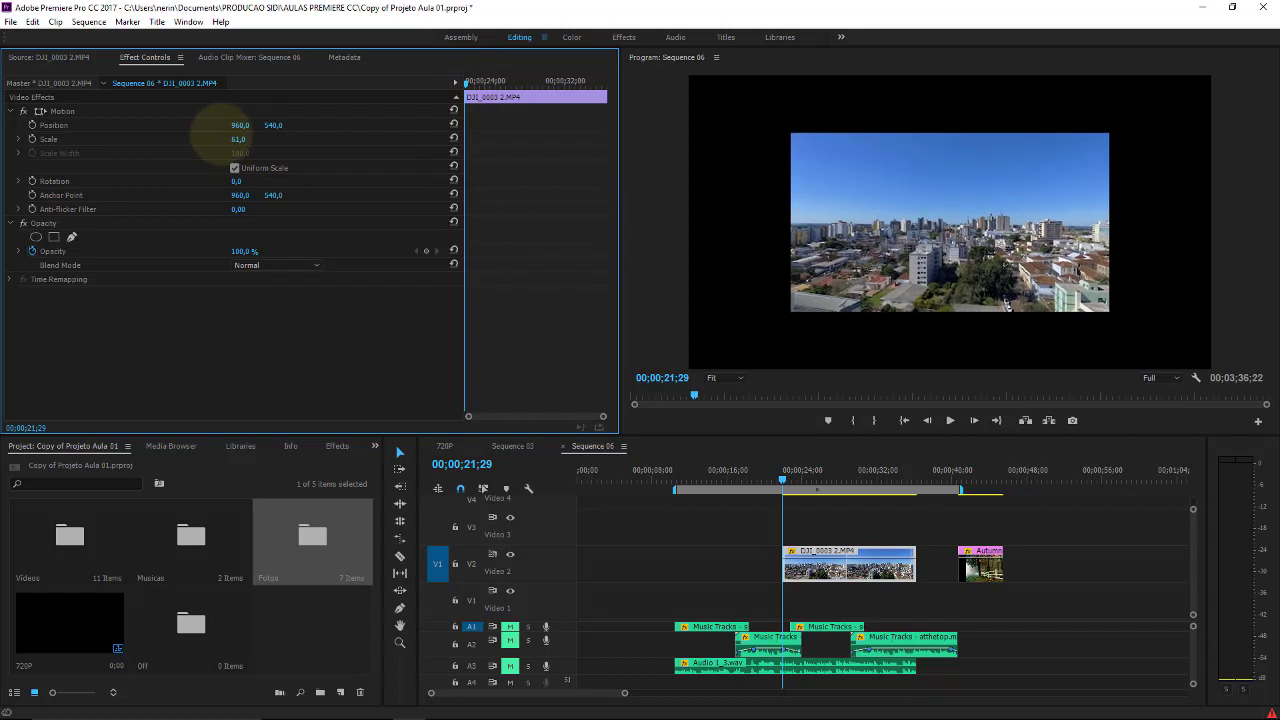
left_click(505, 152)
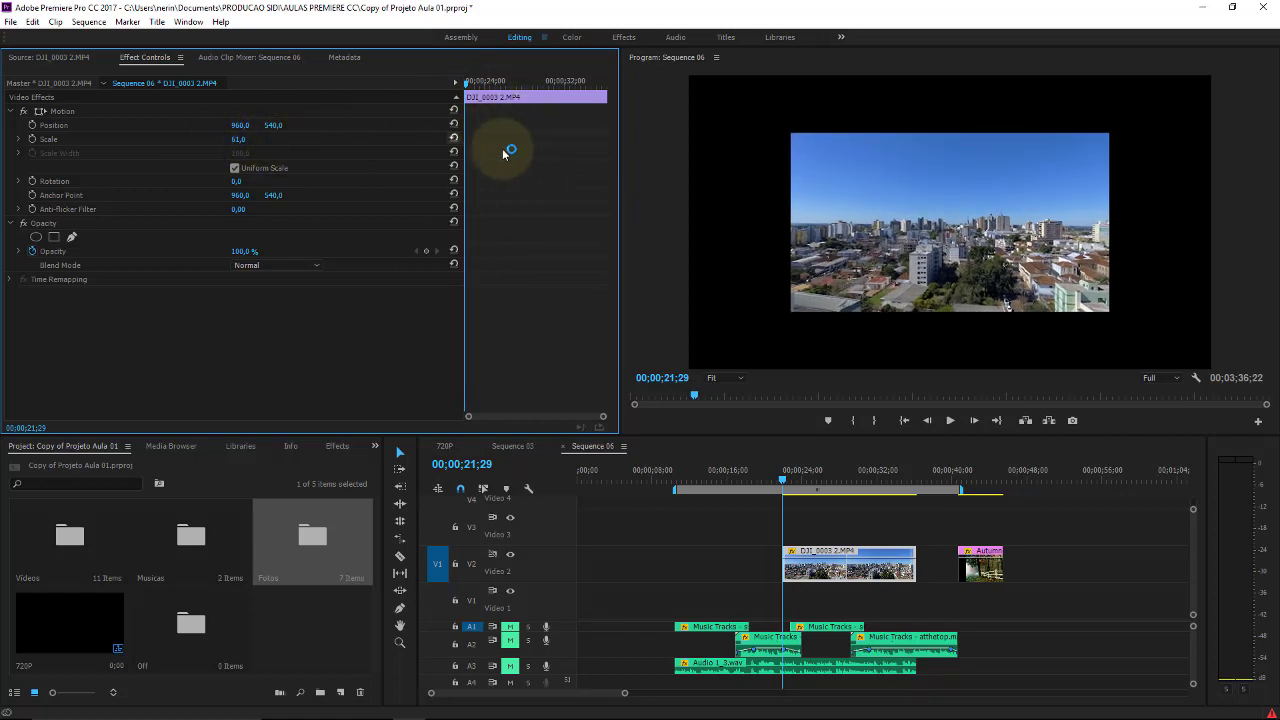
left_click(840, 472)
left_click(790, 487)
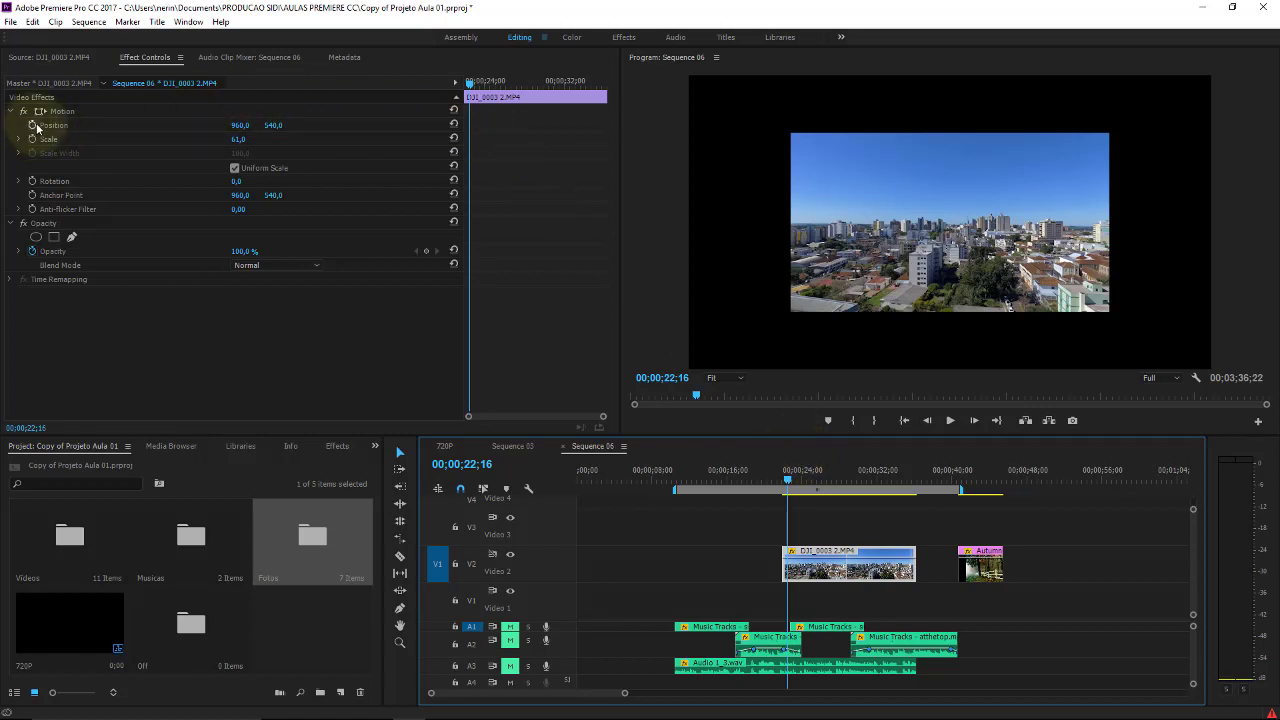
Set a starting Position keyframe at the clip start with X at -604, off the left edge
left_click(466, 82)
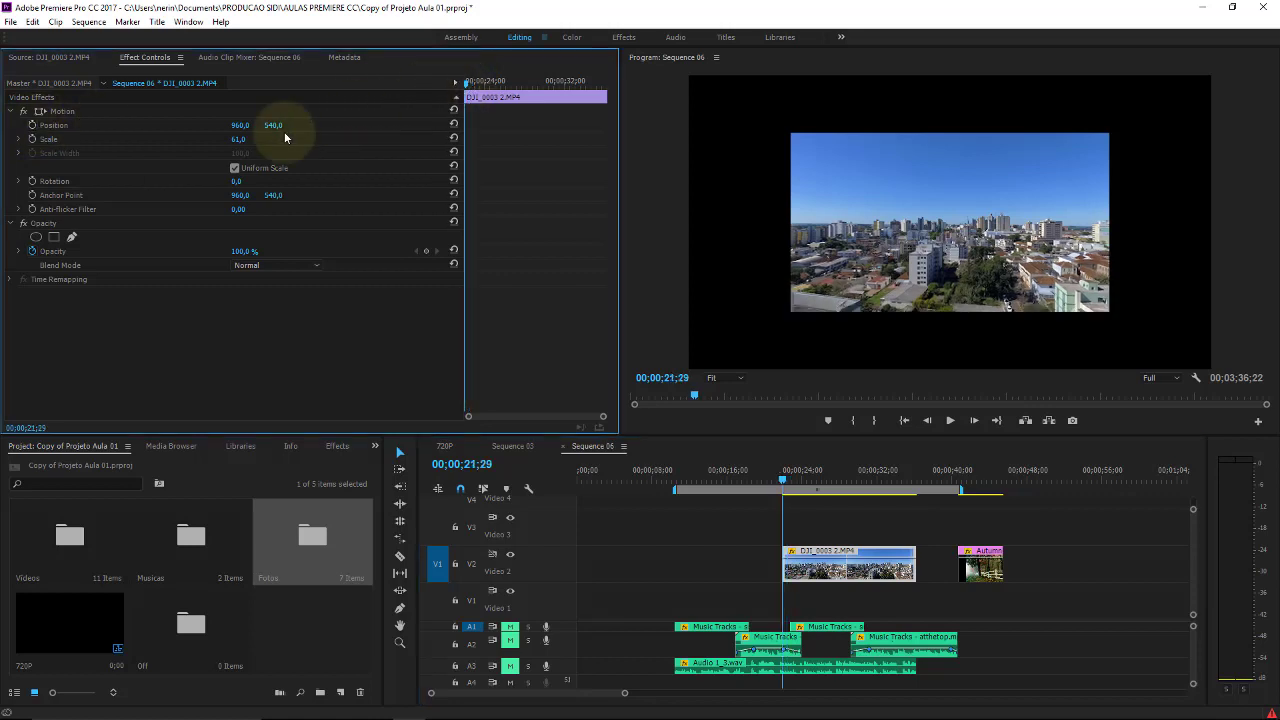
left_click(32, 125)
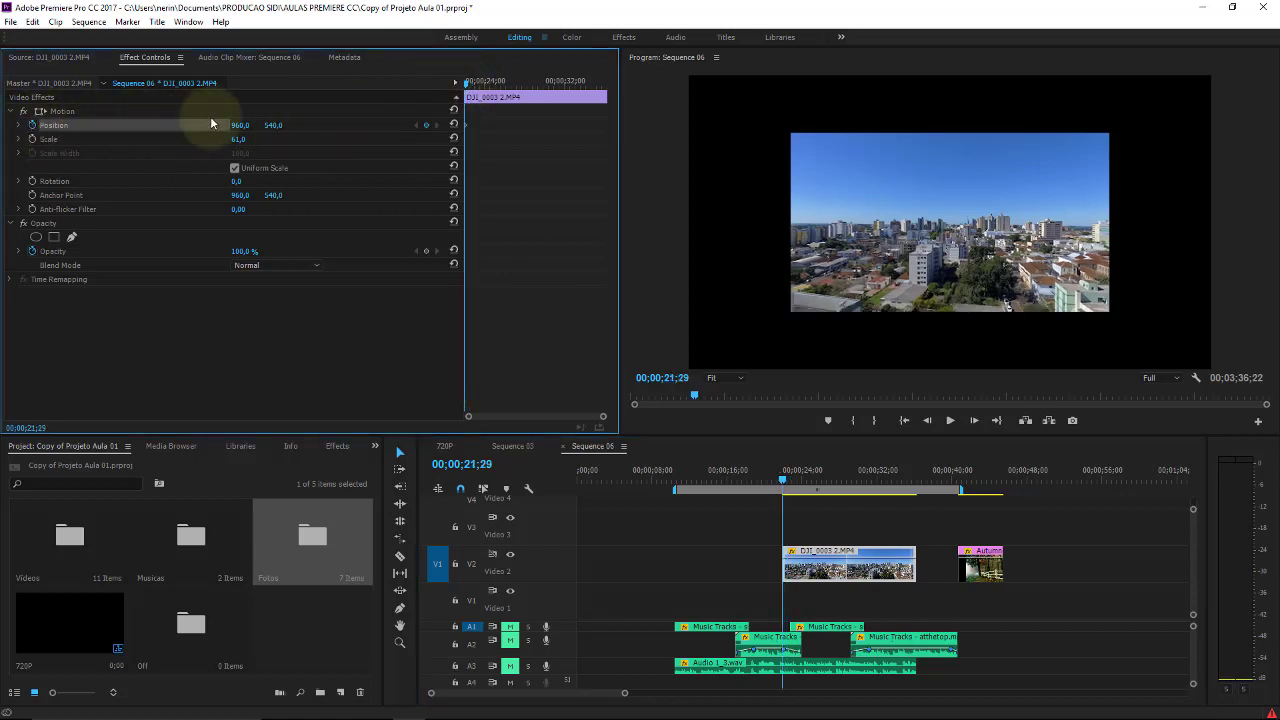
left_click_drag(241, 125, 15, 140)
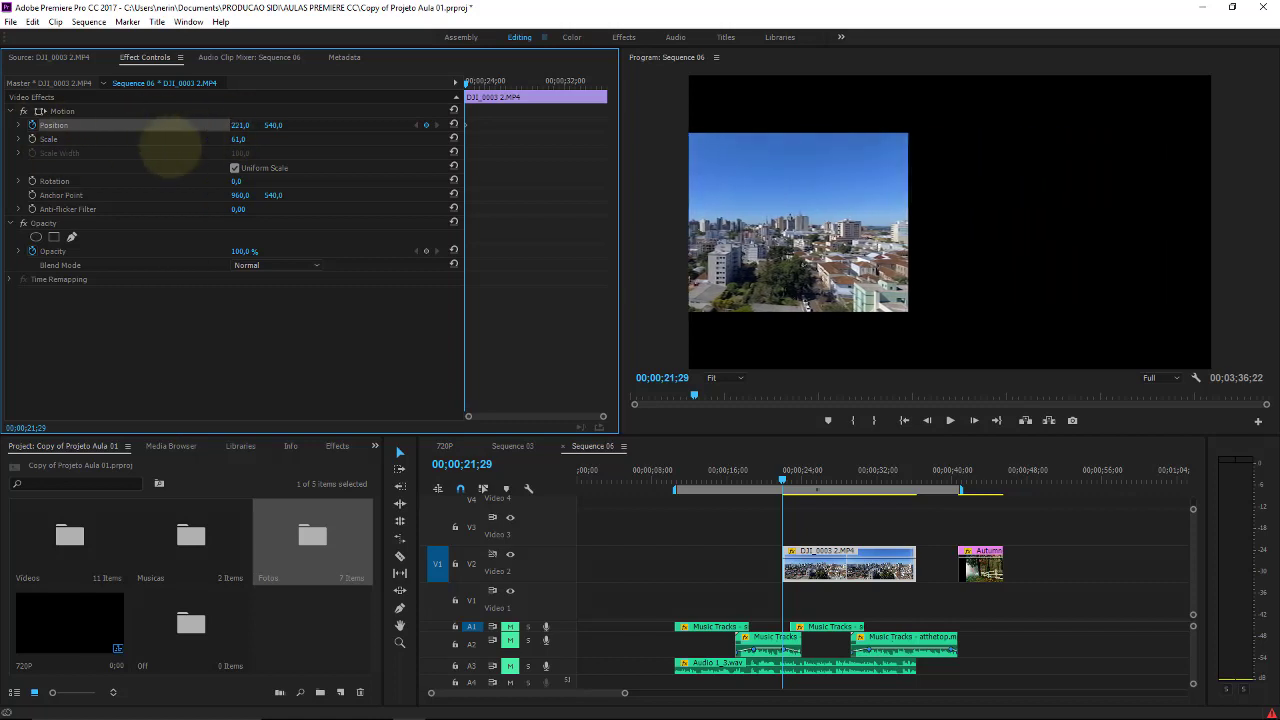
left_click_drag(241, 125, 165, 128)
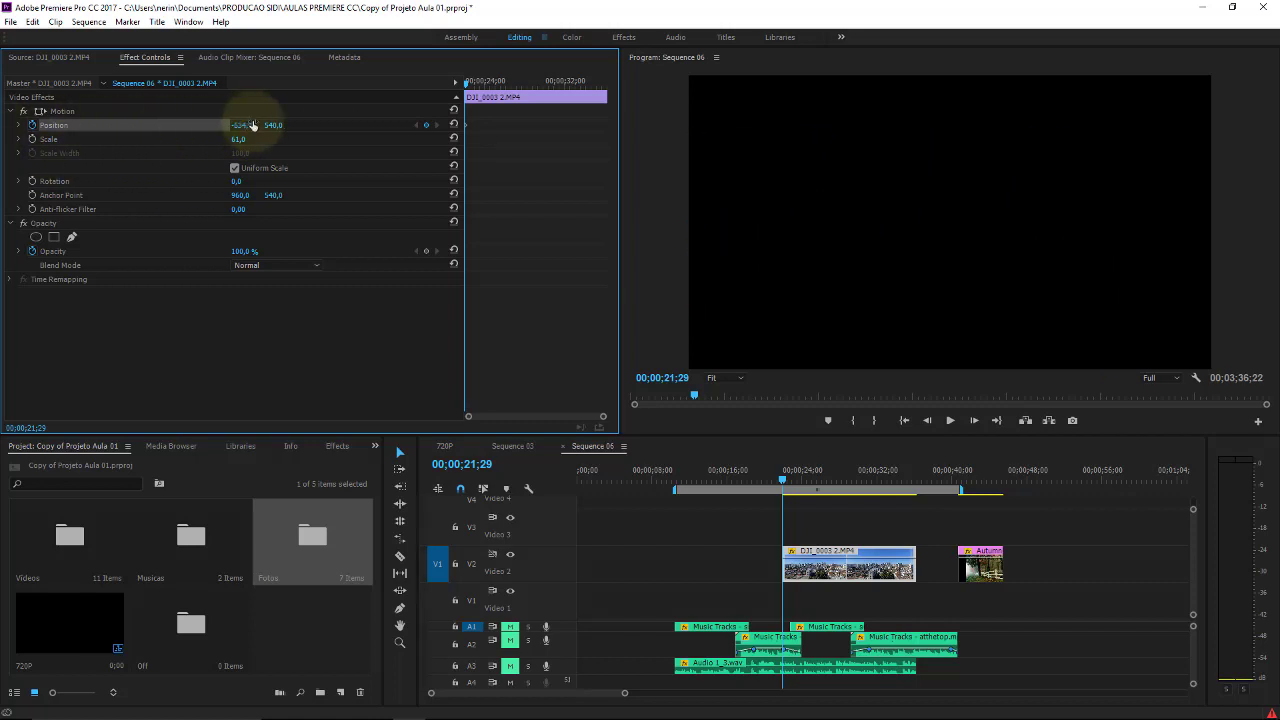
Add a Position keyframe a few seconds later bringing the clip into view at X 972
left_click_drag(472, 85, 487, 85)
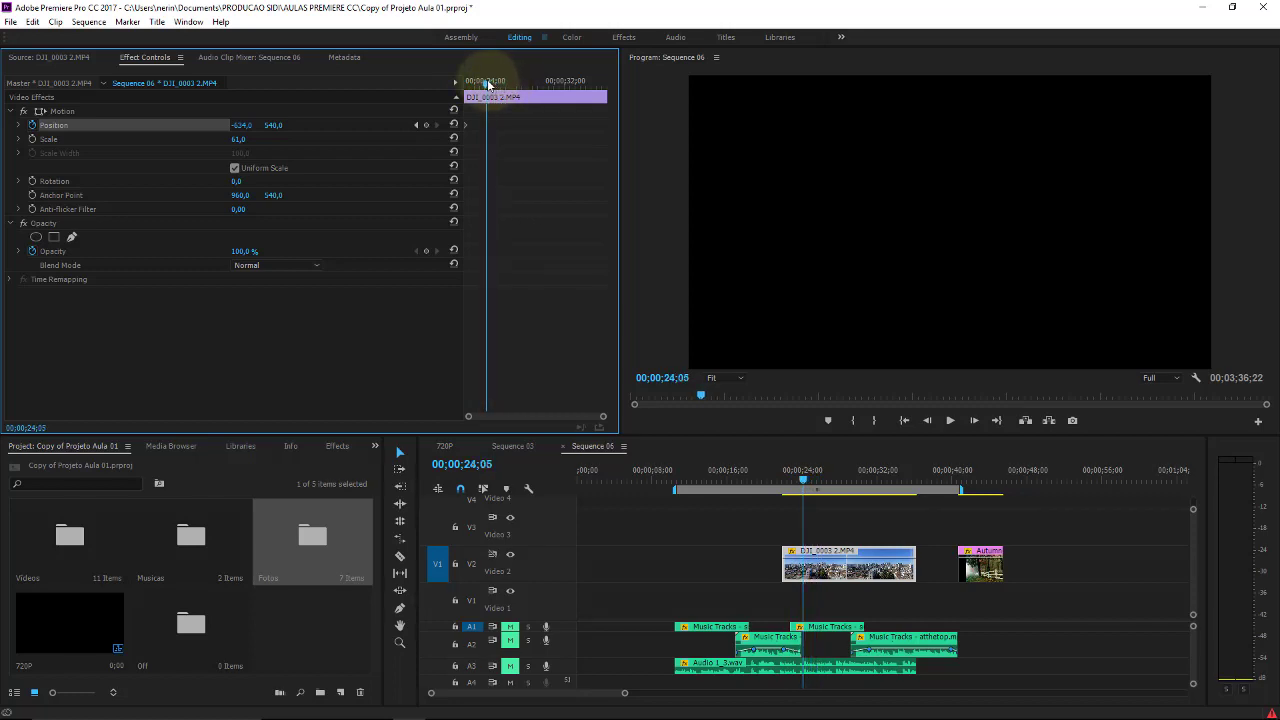
left_click(426, 125)
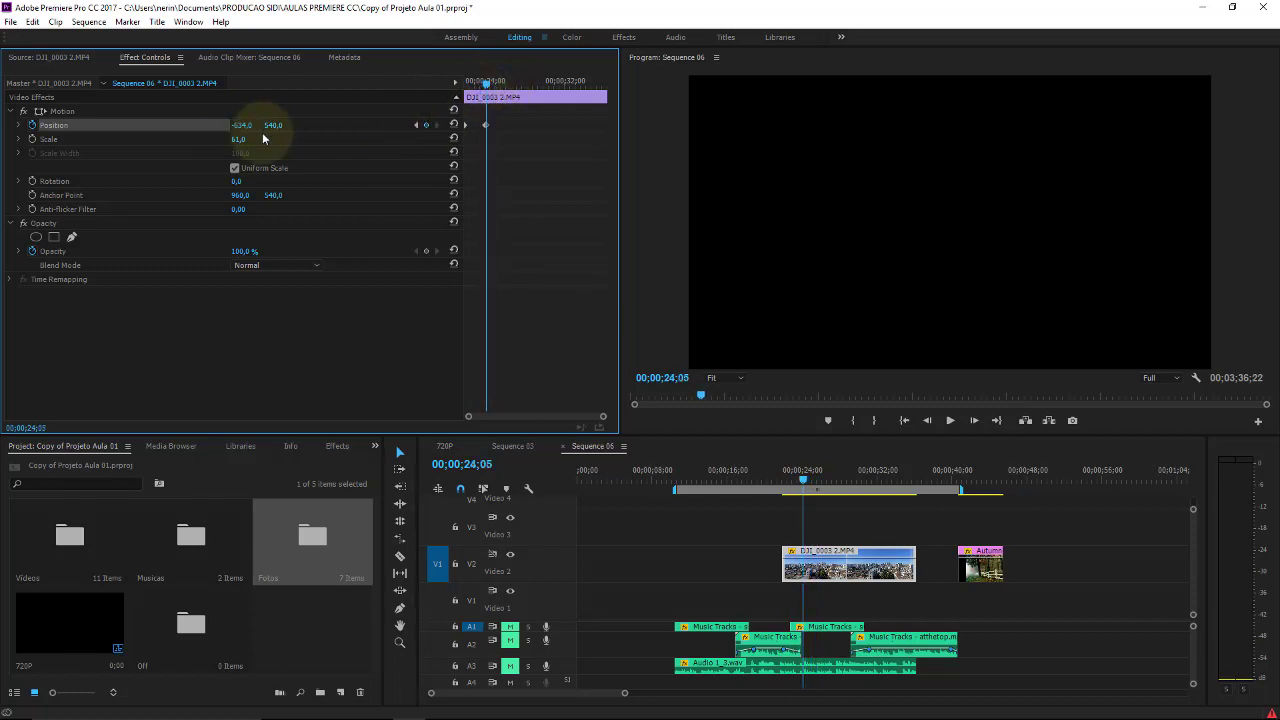
mouse_move(240, 125)
left_mouse_down()
mouse_move(987, 123)
mouse_move(257, 118)
mouse_move(270, 114)
left_mouse_up()
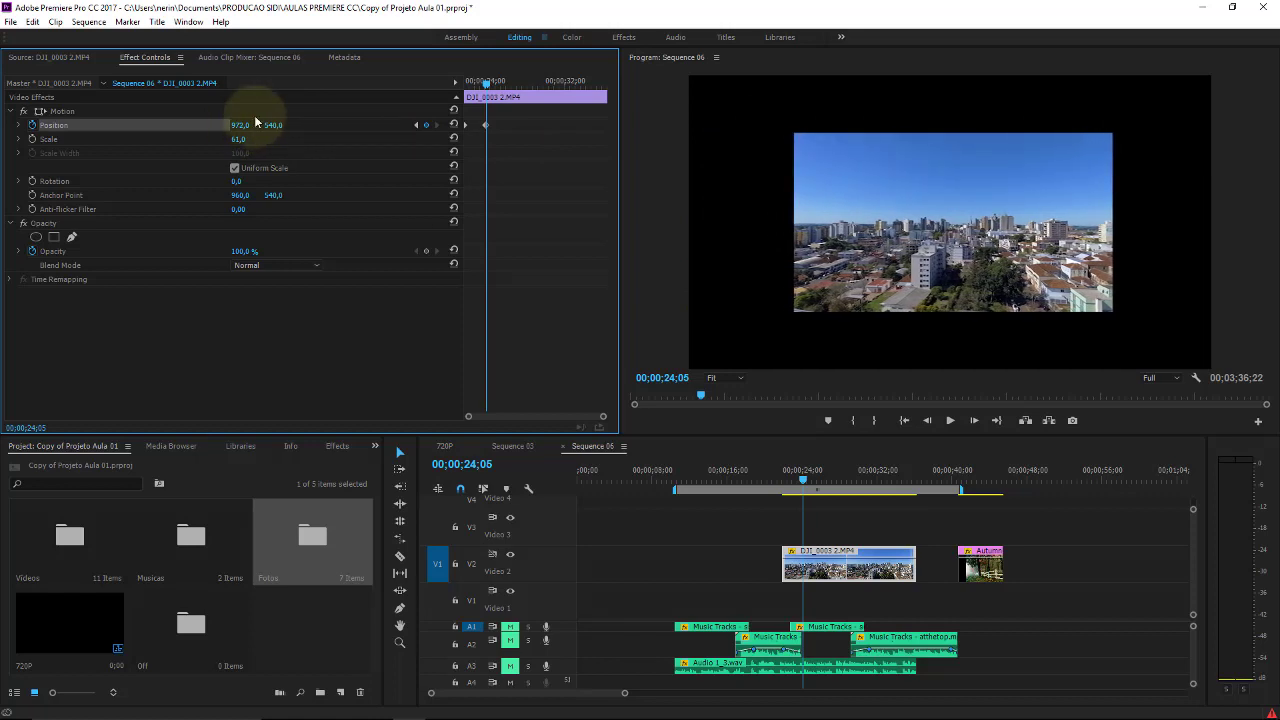
Add a Position keyframe near 36;06 with X at 2535, past the right edge
left_click_drag(488, 84, 577, 82)
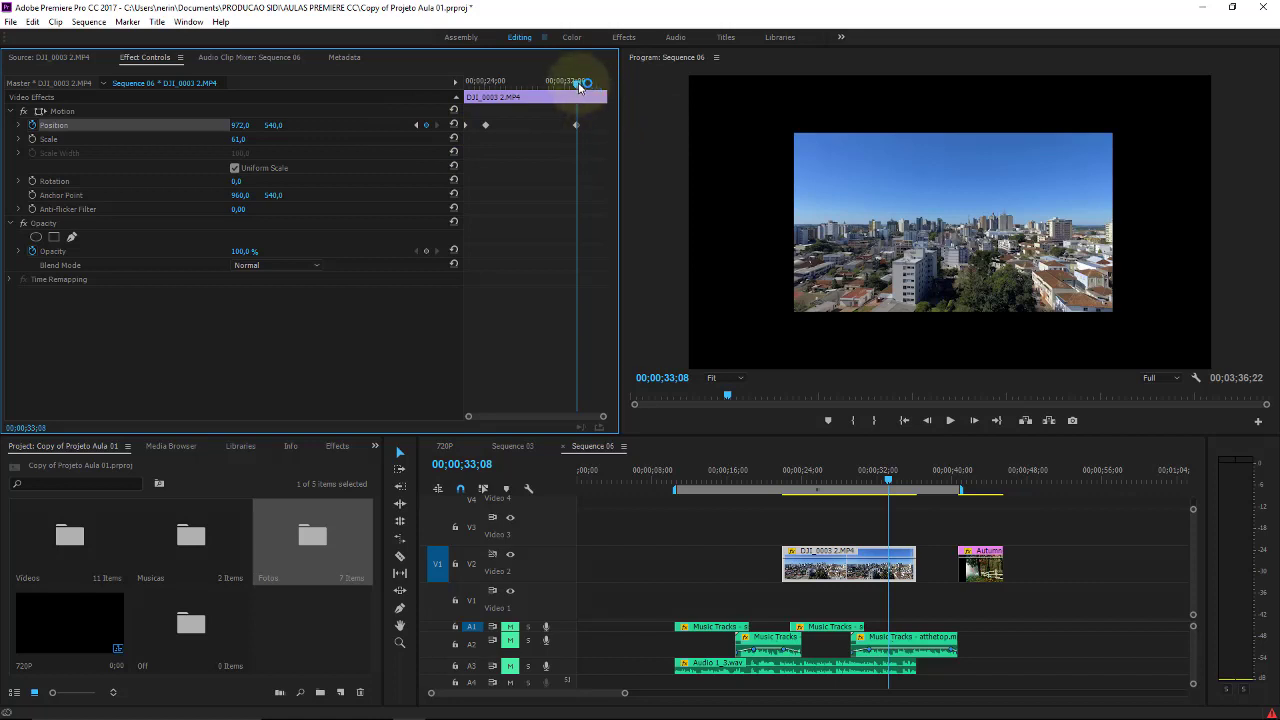
left_click_drag(577, 82, 608, 82)
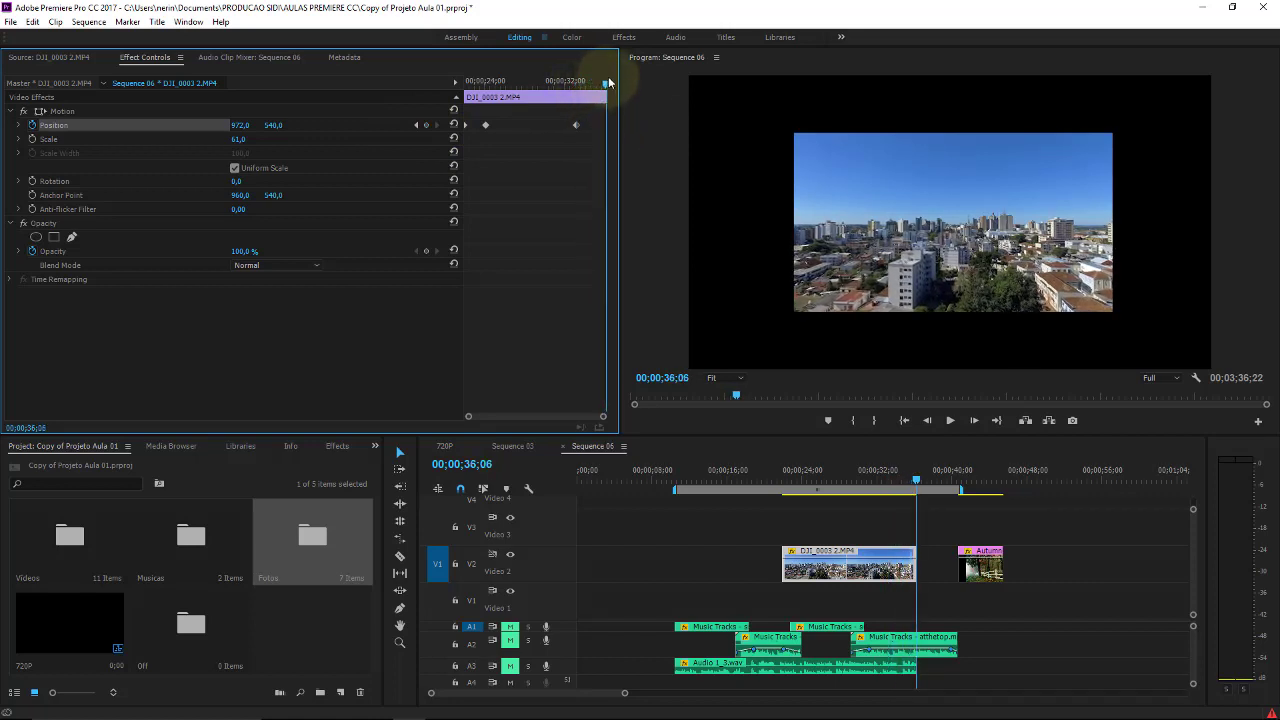
left_click(426, 125)
left_click(238, 127)
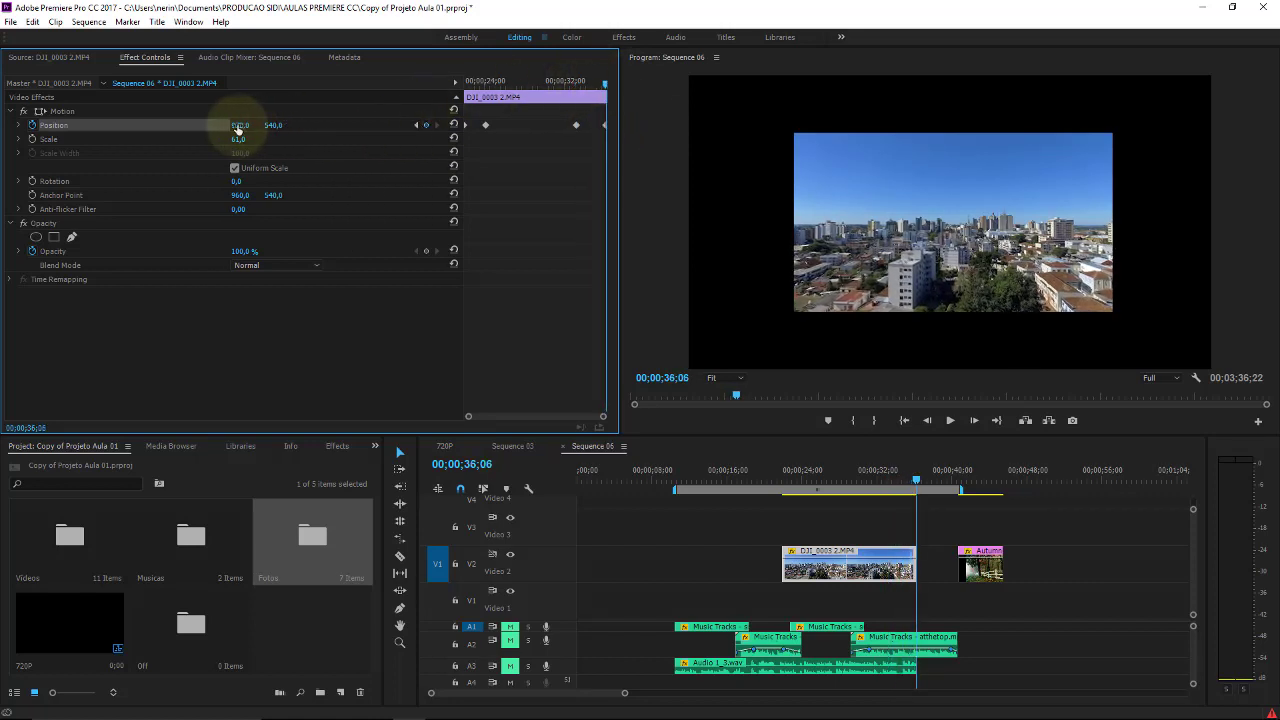
left_click_drag(238, 127, 255, 124)
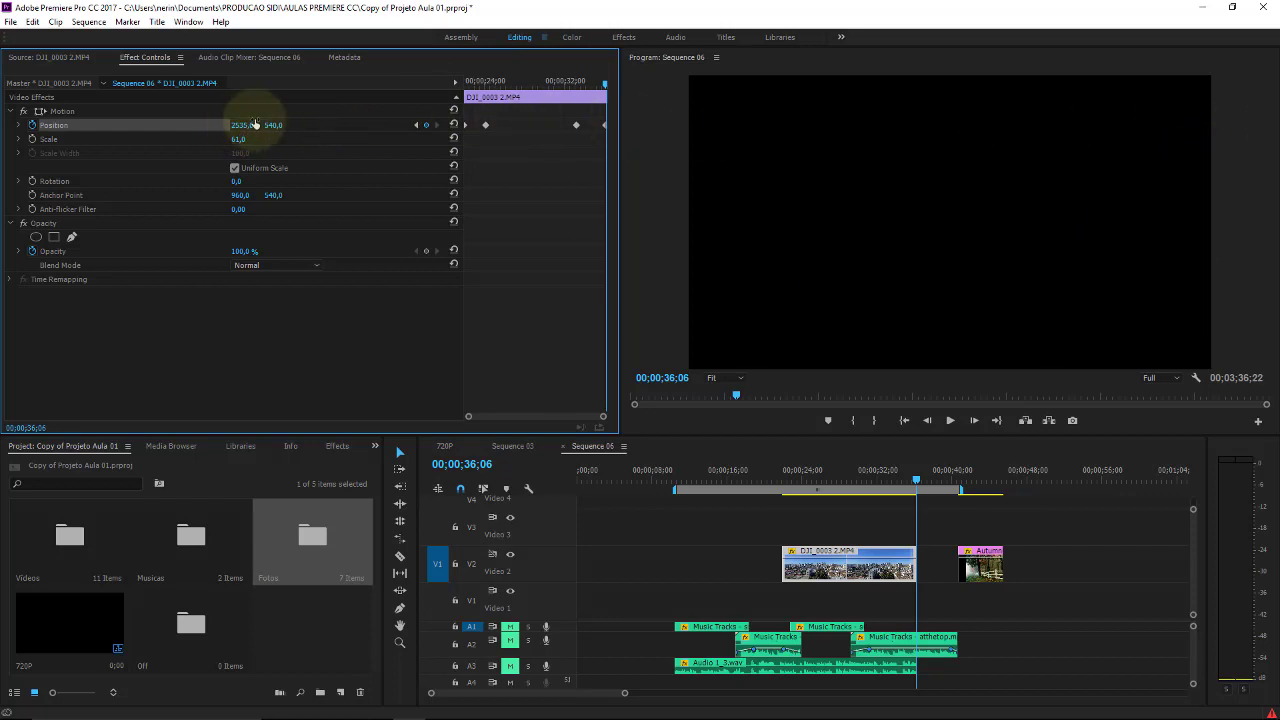
left_click(782, 471)
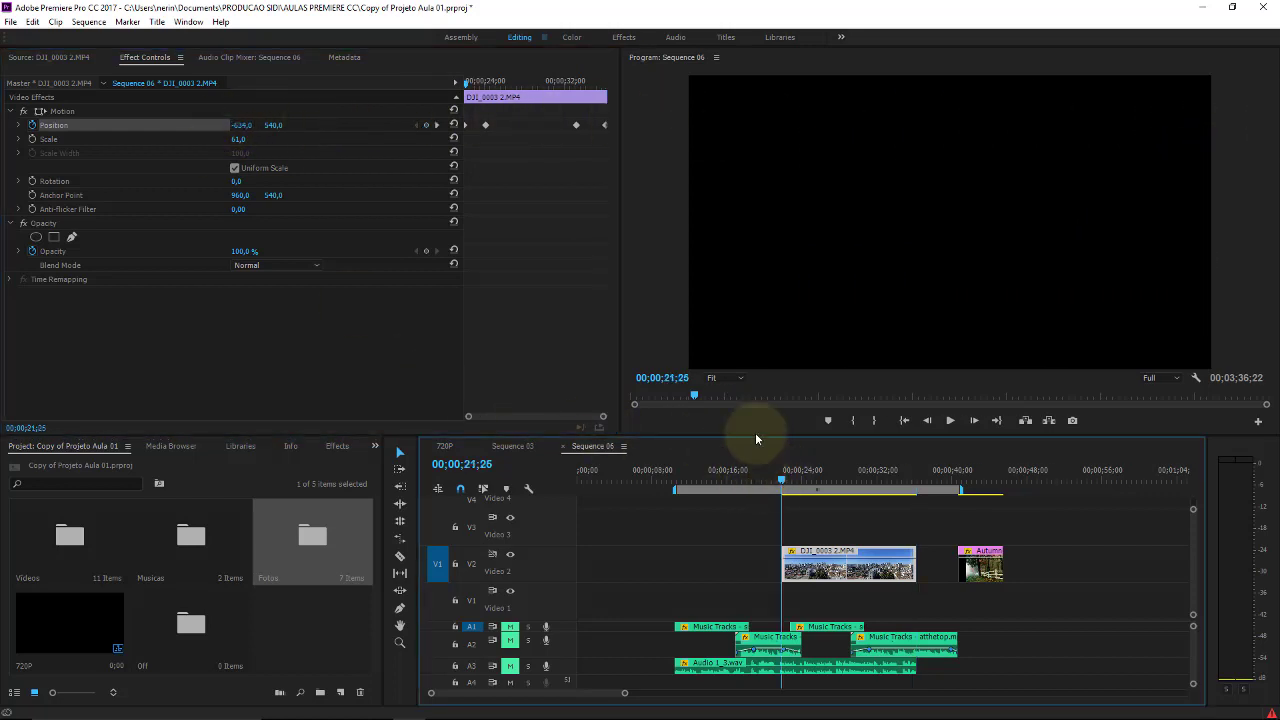
Play the slide across the frame, then return to the first Position keyframe near 24;03
key("space")
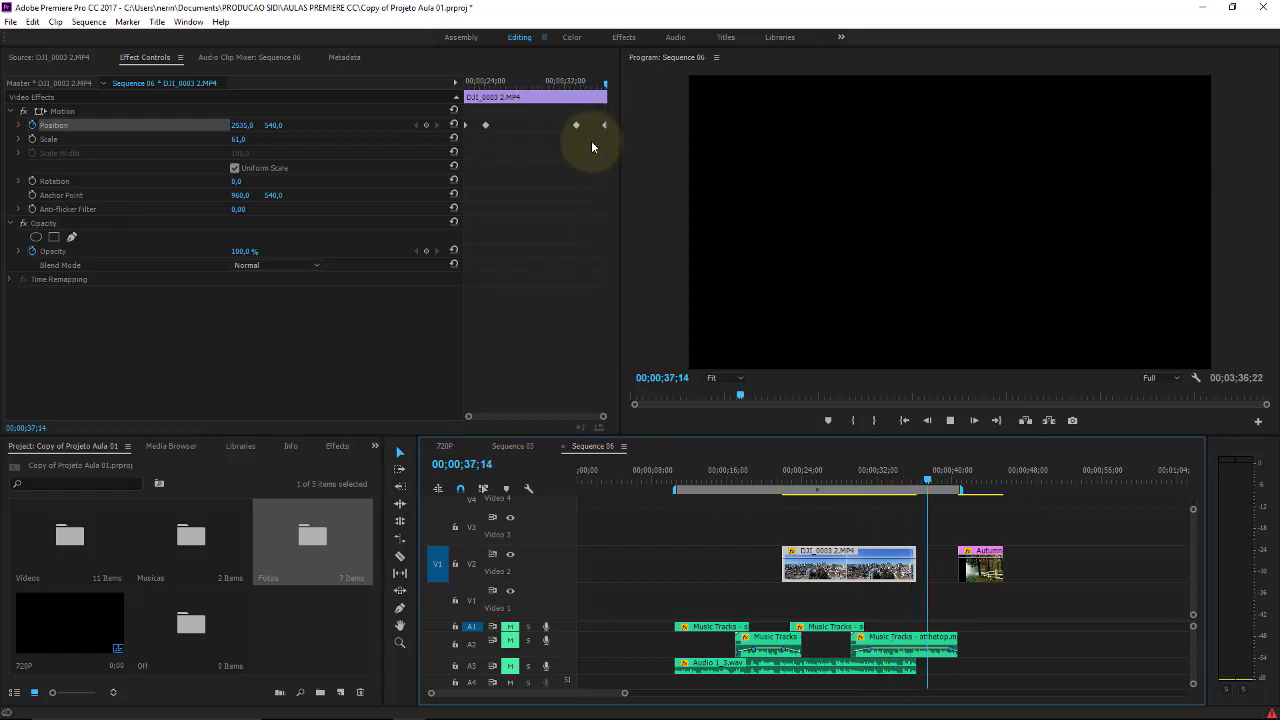
key("space")
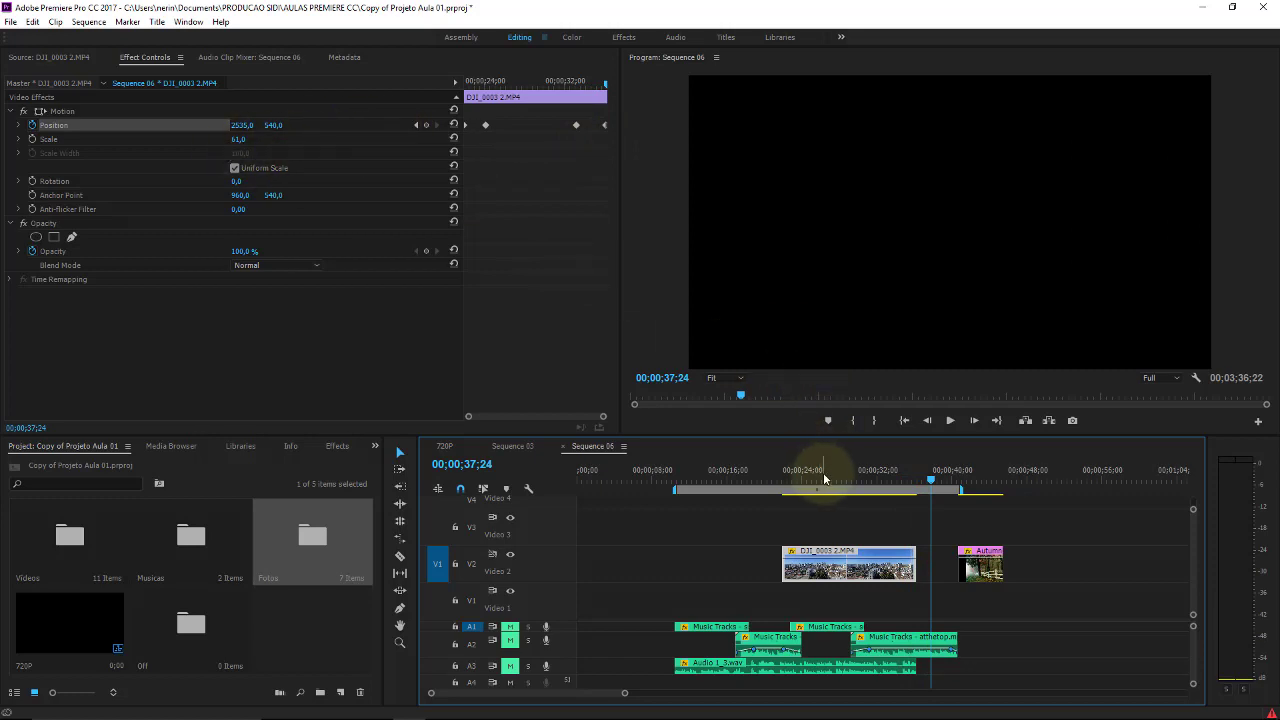
left_click_drag(825, 479, 802, 479)
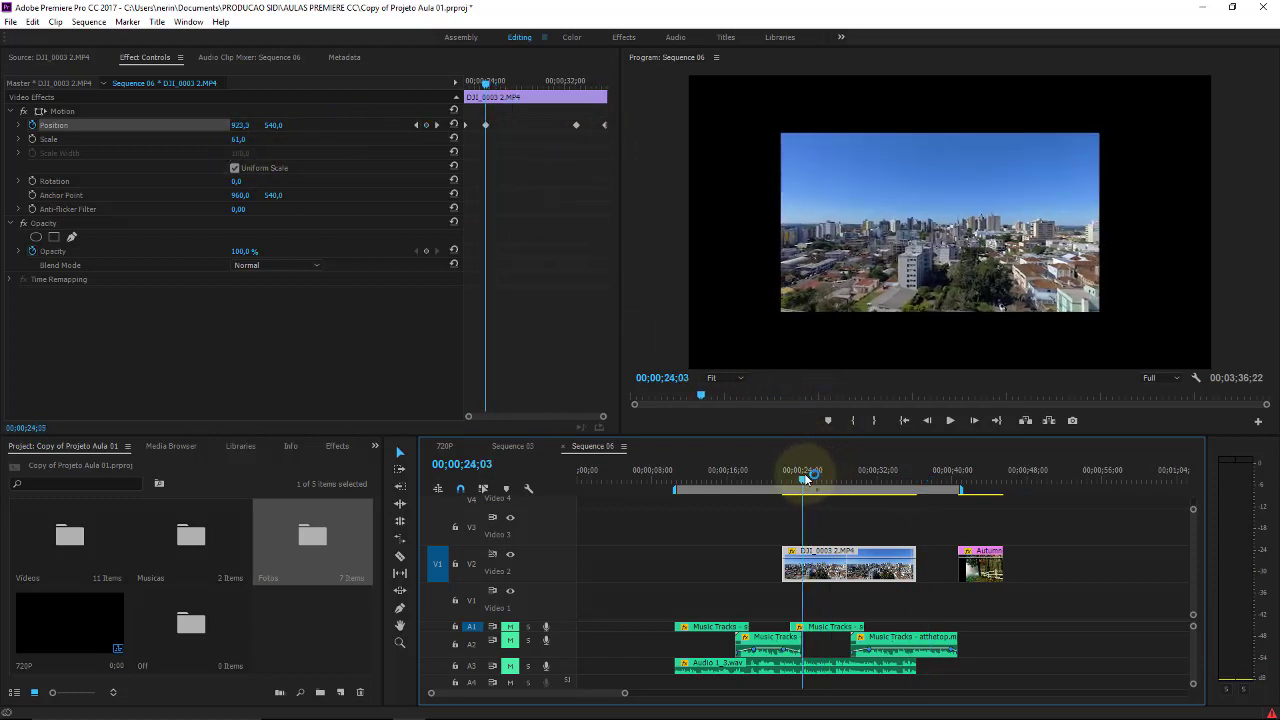
left_click(486, 126)
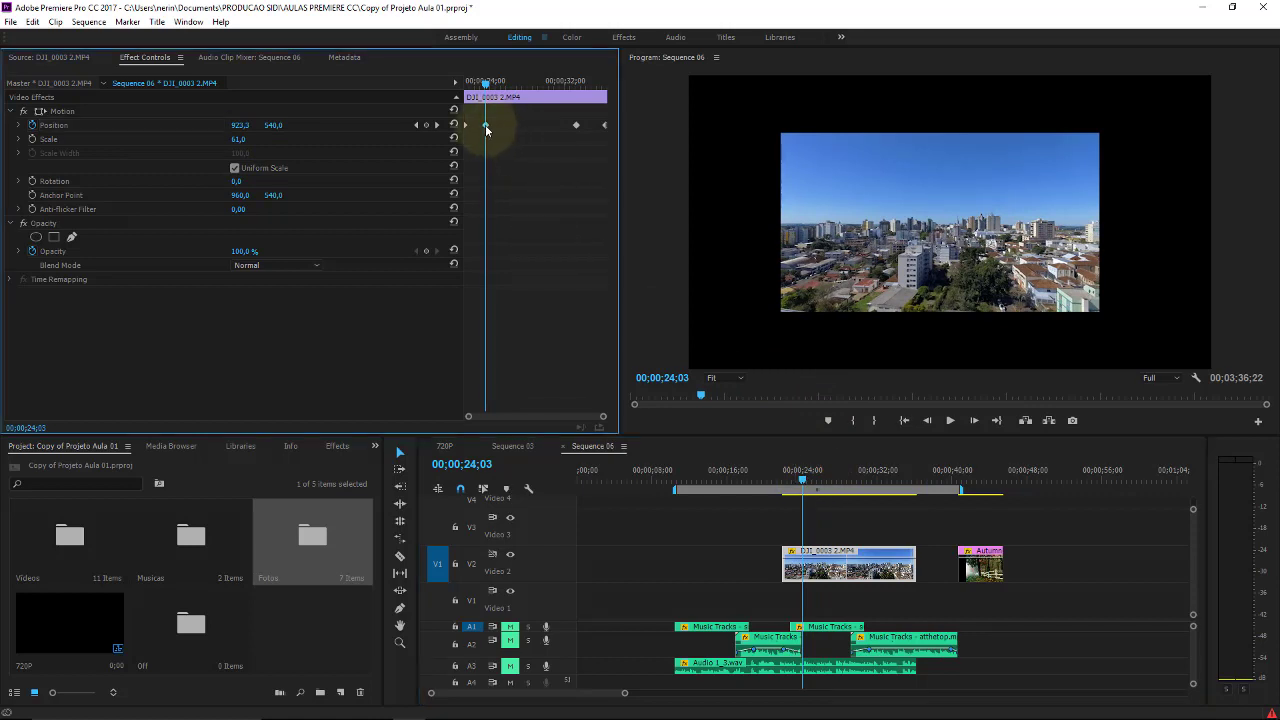
Keyframe Rotation from 0° at 24;03 to 360° at the next Position keyframe, 33;08
left_click(33, 181)
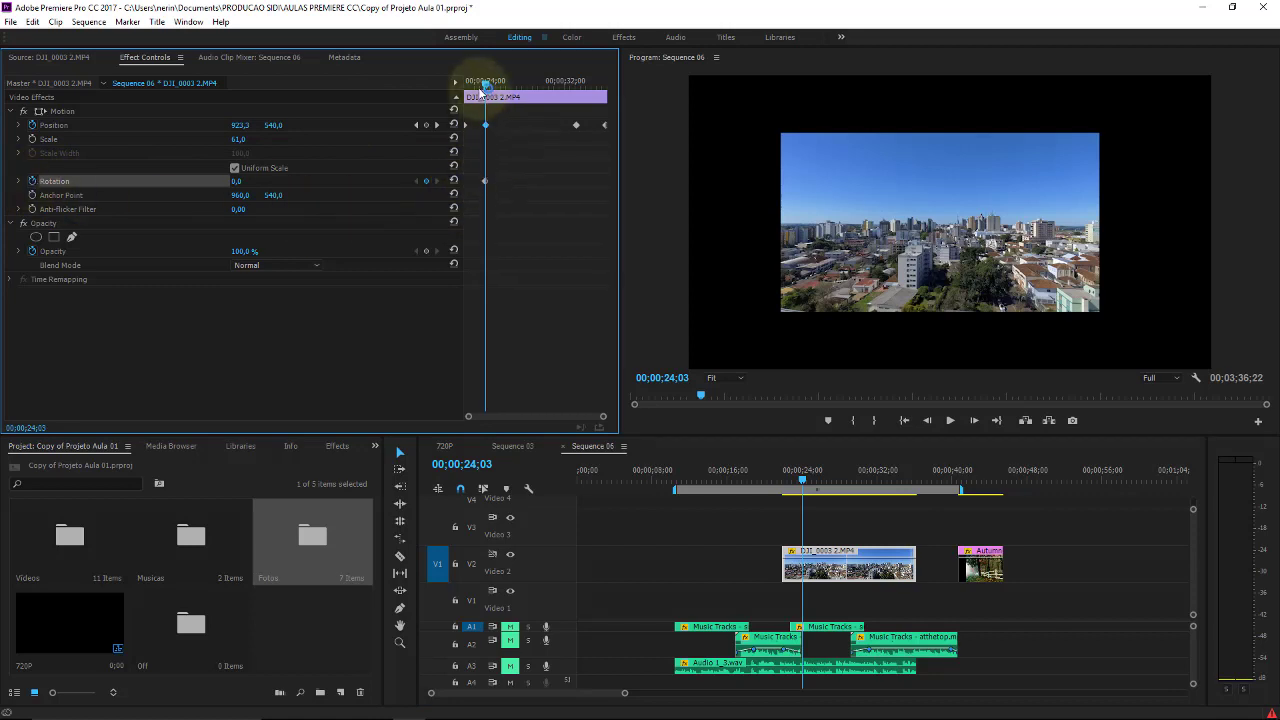
left_click_drag(486, 84, 540, 88)
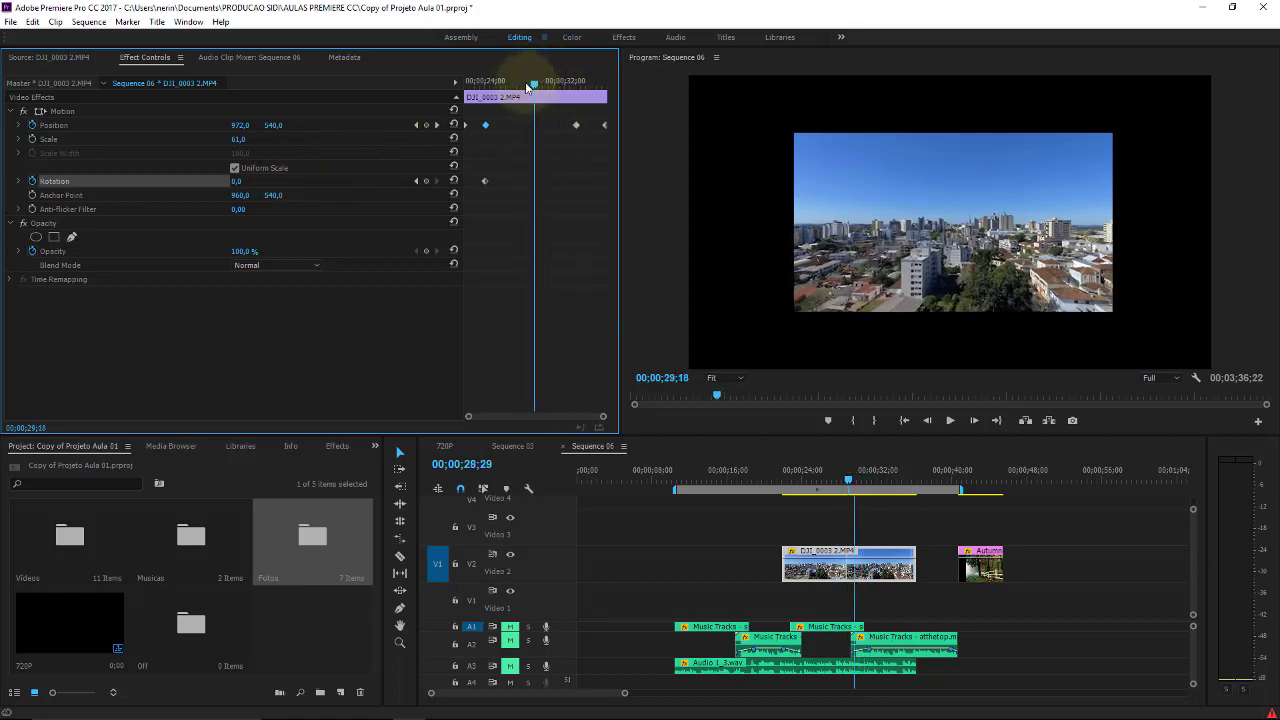
left_click(437, 126)
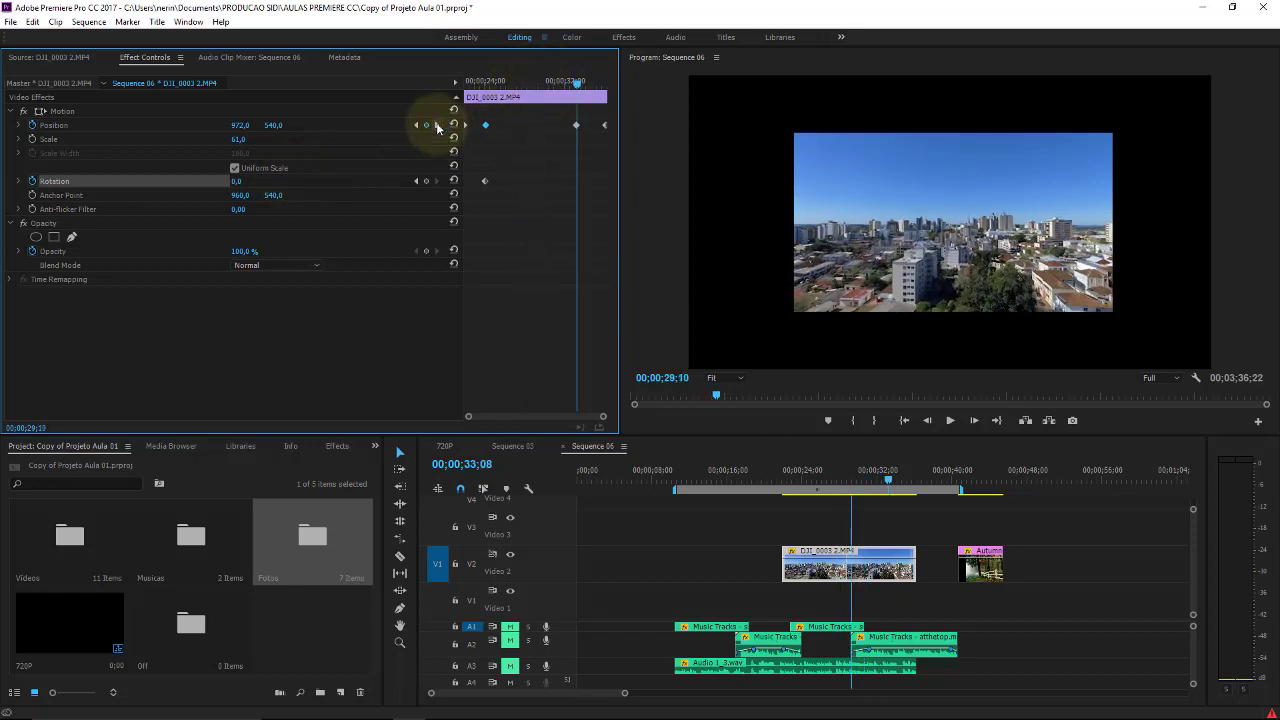
left_click(426, 181)
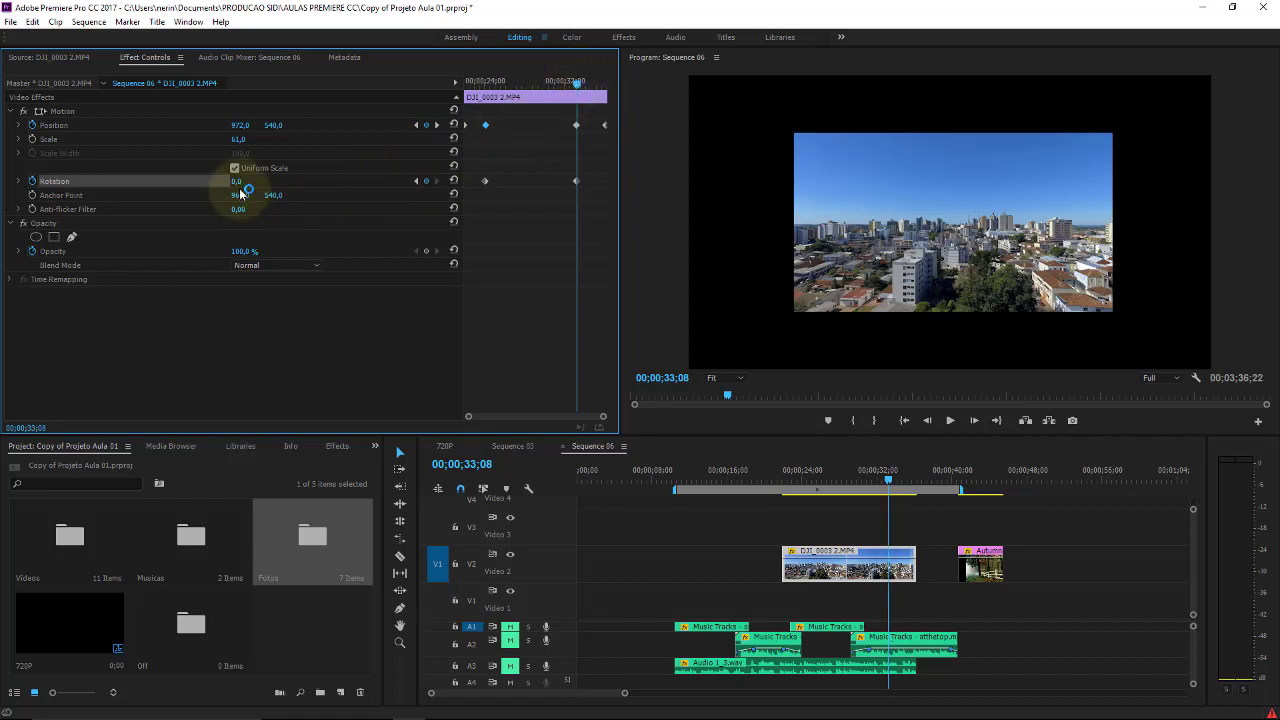
left_click_drag(258, 172, 488, 184)
type("360")
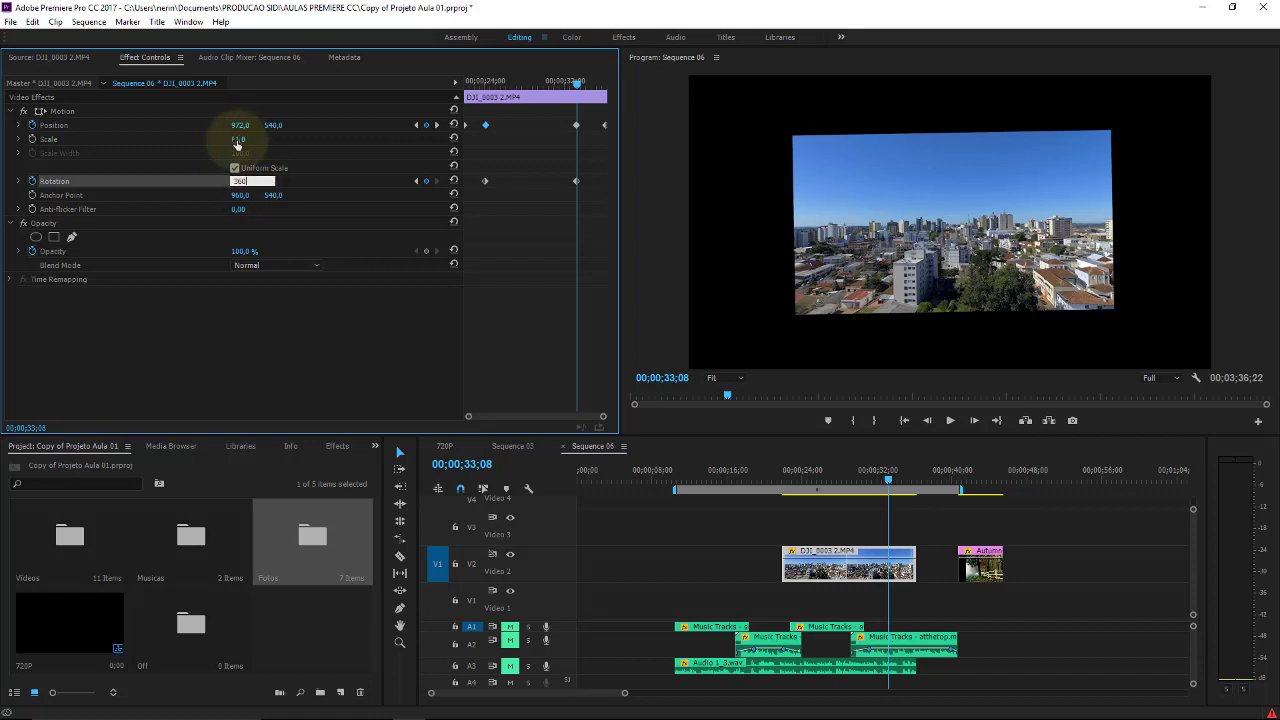
left_click(238, 141)
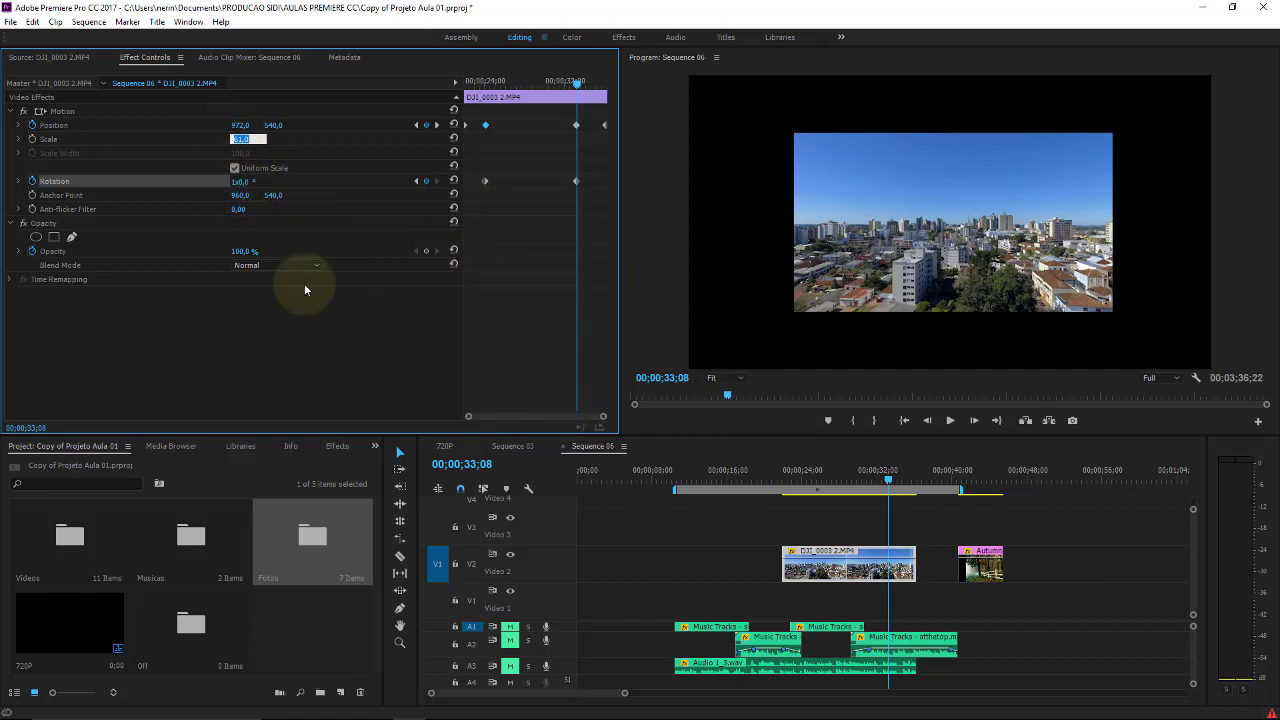
Play back the spinning slide and save the project with Ctrl+S
left_click(779, 480)
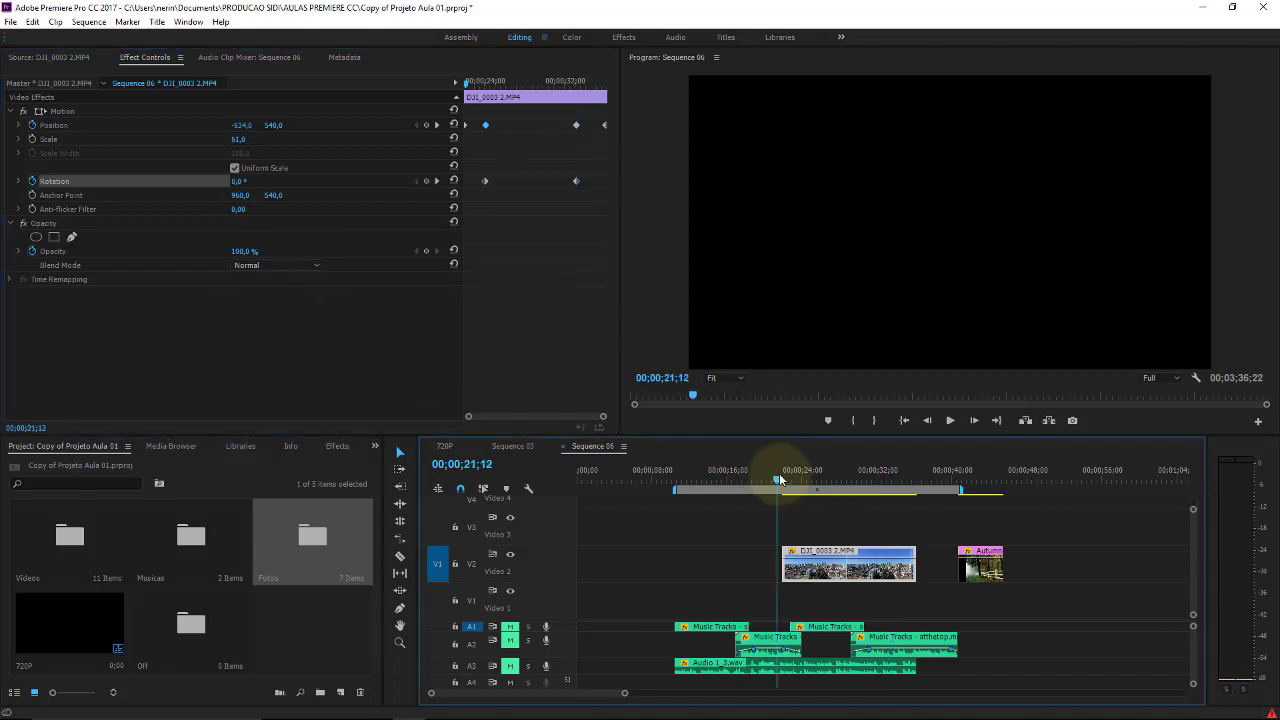
key("space")
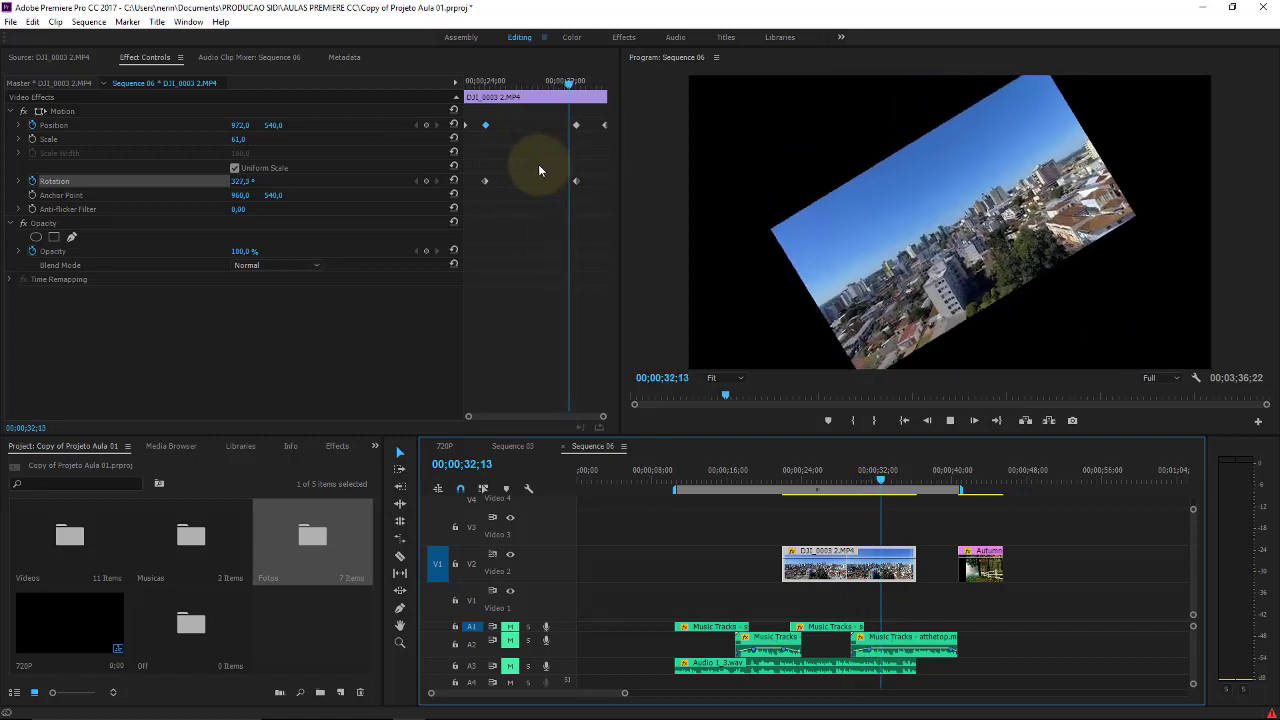
key("space")
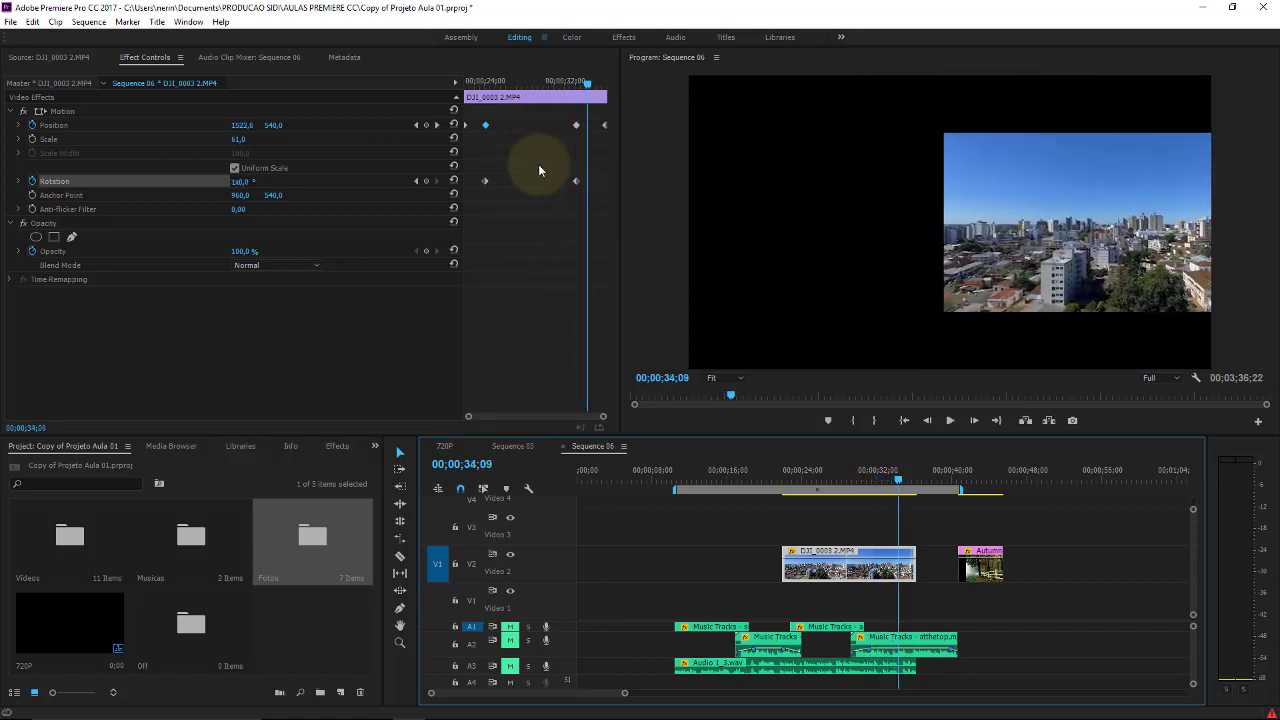
key("ctrl+s")
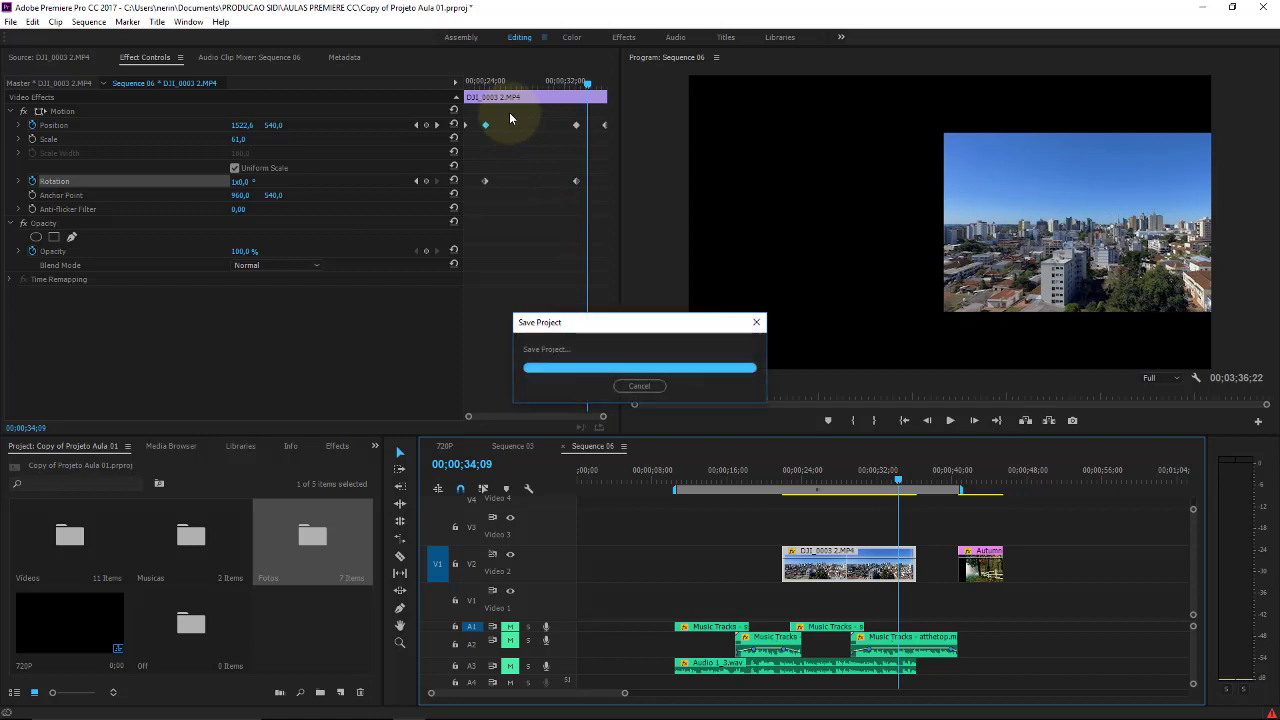
Drag the second Position and Rotation keyframes earlier so the spin ends sooner, then preview
left_click_drag(508, 112, 482, 182)
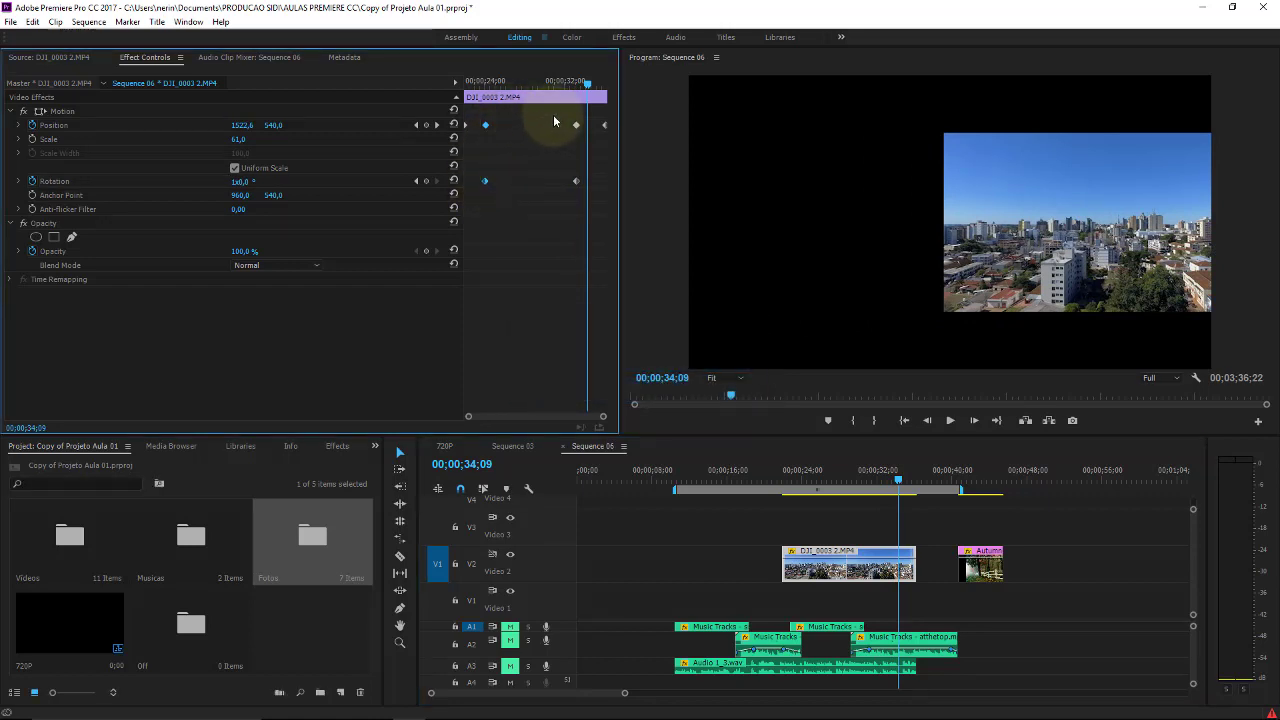
mouse_move(568, 112)
left_mouse_down()
mouse_move(580, 197)
mouse_move(514, 179)
left_mouse_up()
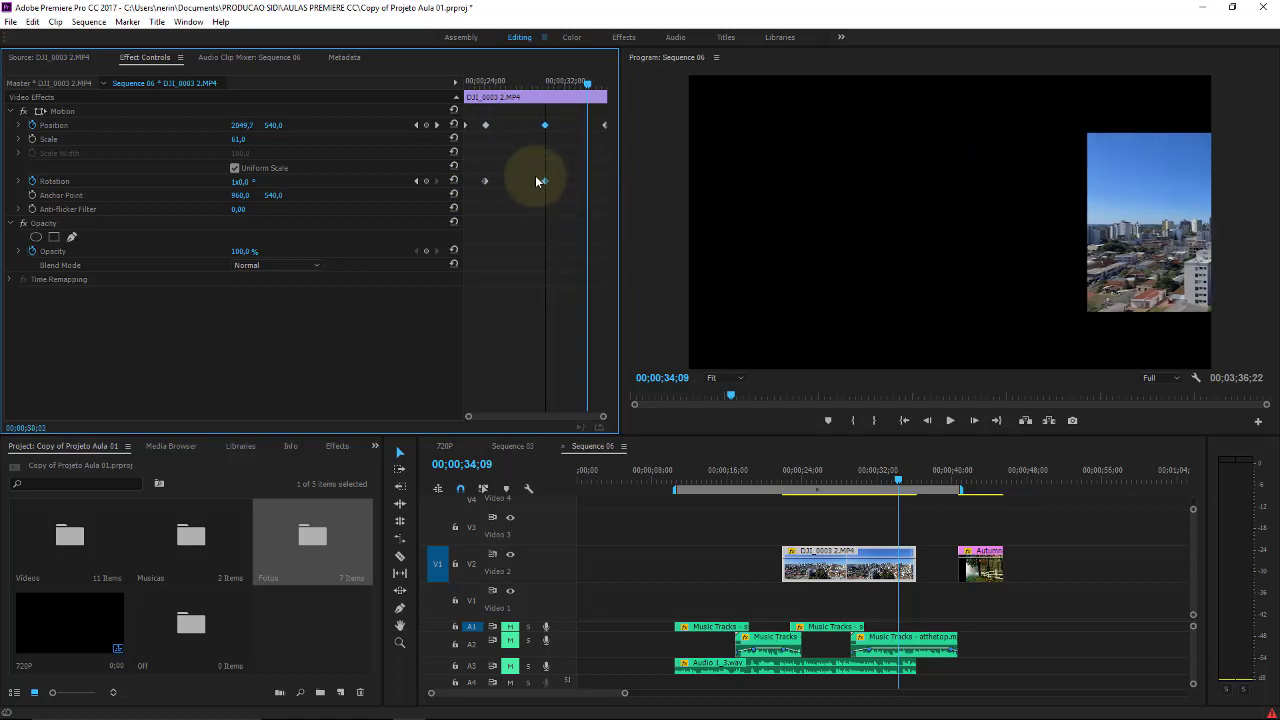
left_click(489, 86)
key("space")
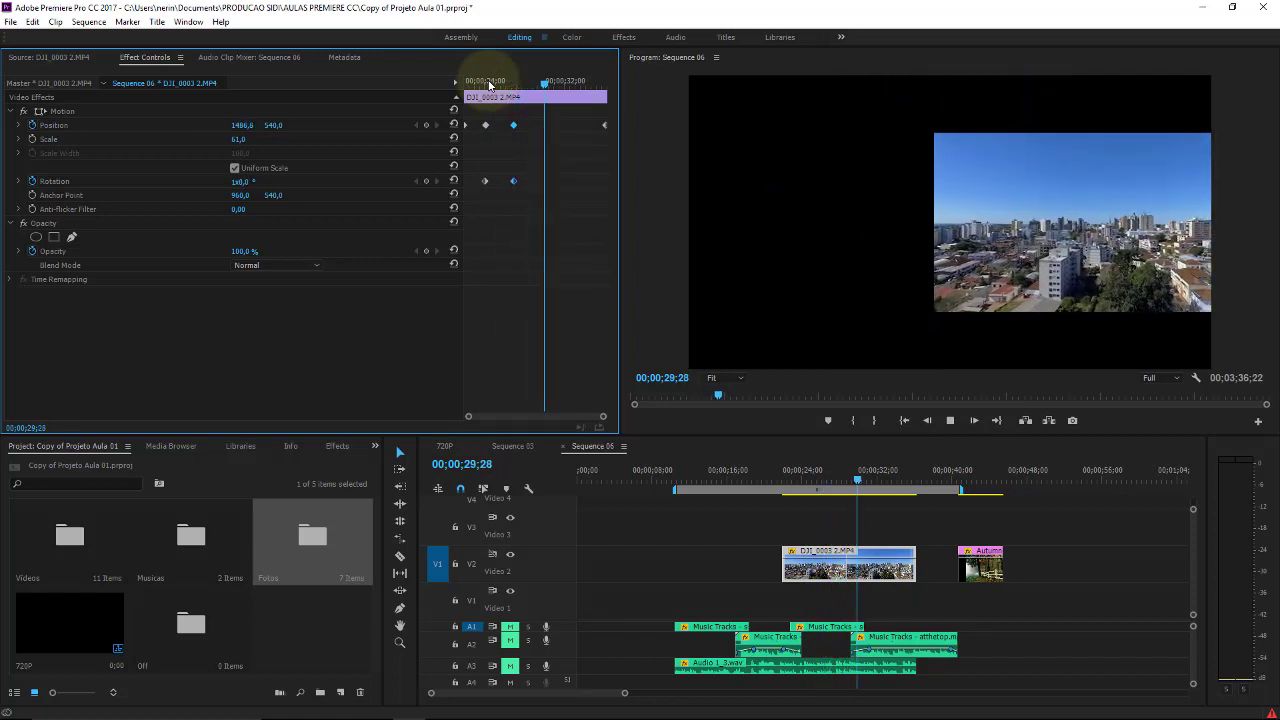
key("space")
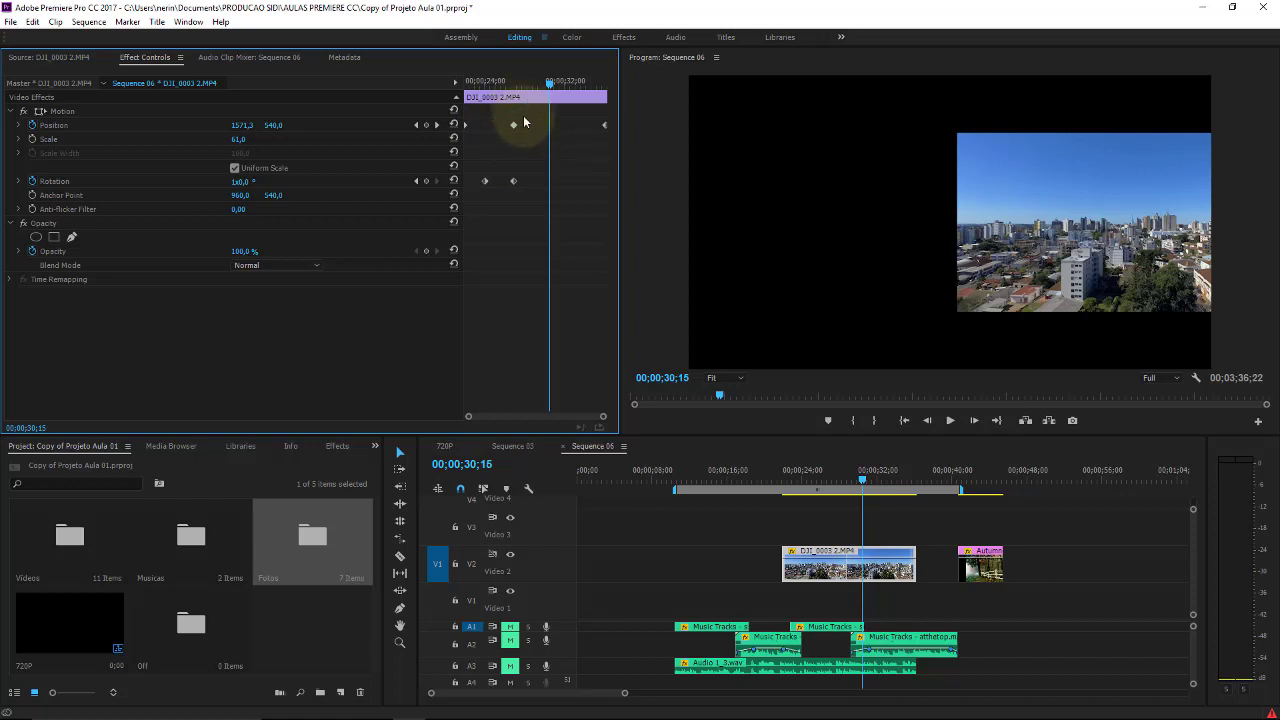
Delete the middle Position keyframe and scrub through the revised animation
left_click(513, 124)
key("Delete")
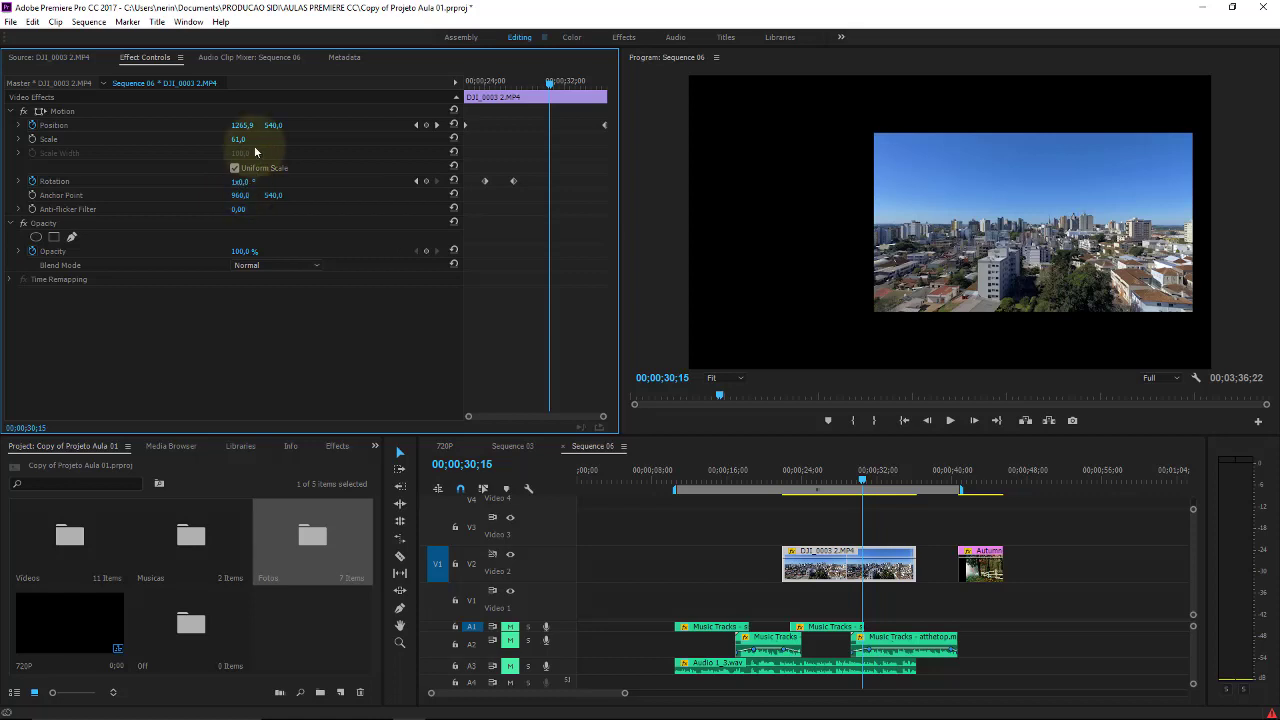
left_click(551, 81)
left_click_drag(537, 81, 493, 84)
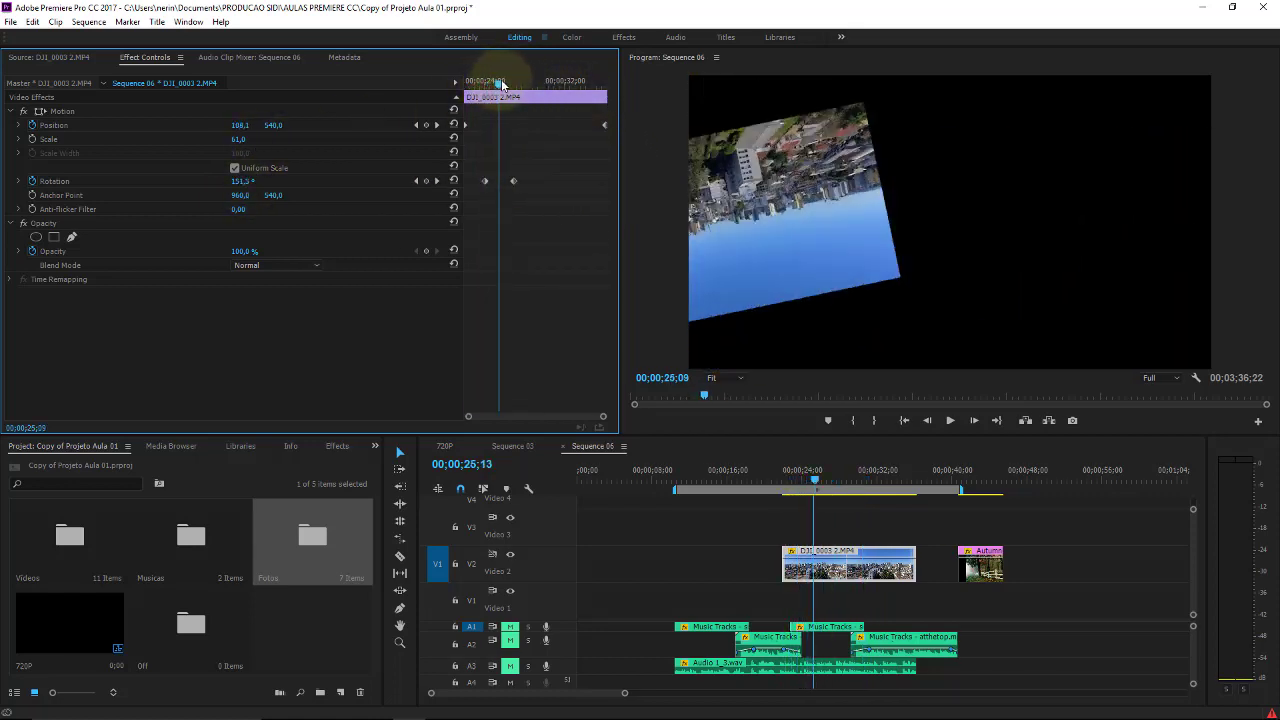
left_click_drag(493, 84, 546, 82)
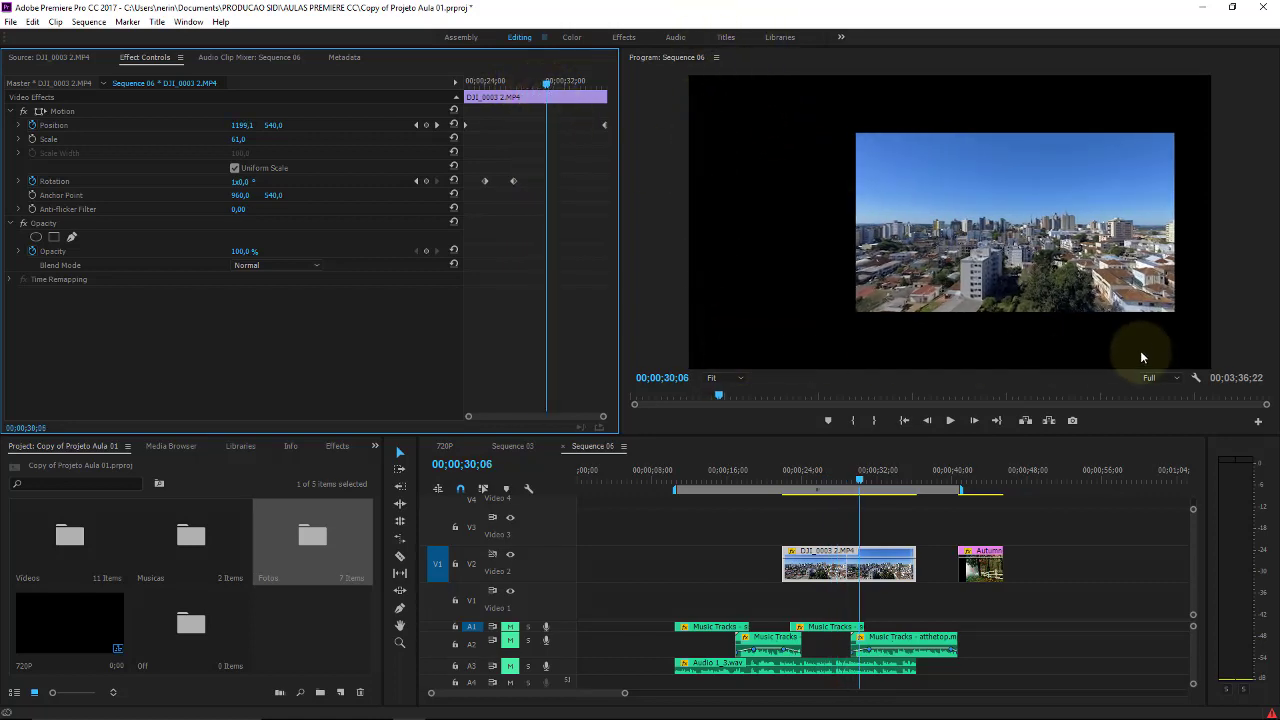
Reset the drone clip's Position to centre and Scale to 100
left_click(453, 124)
left_click(453, 138)
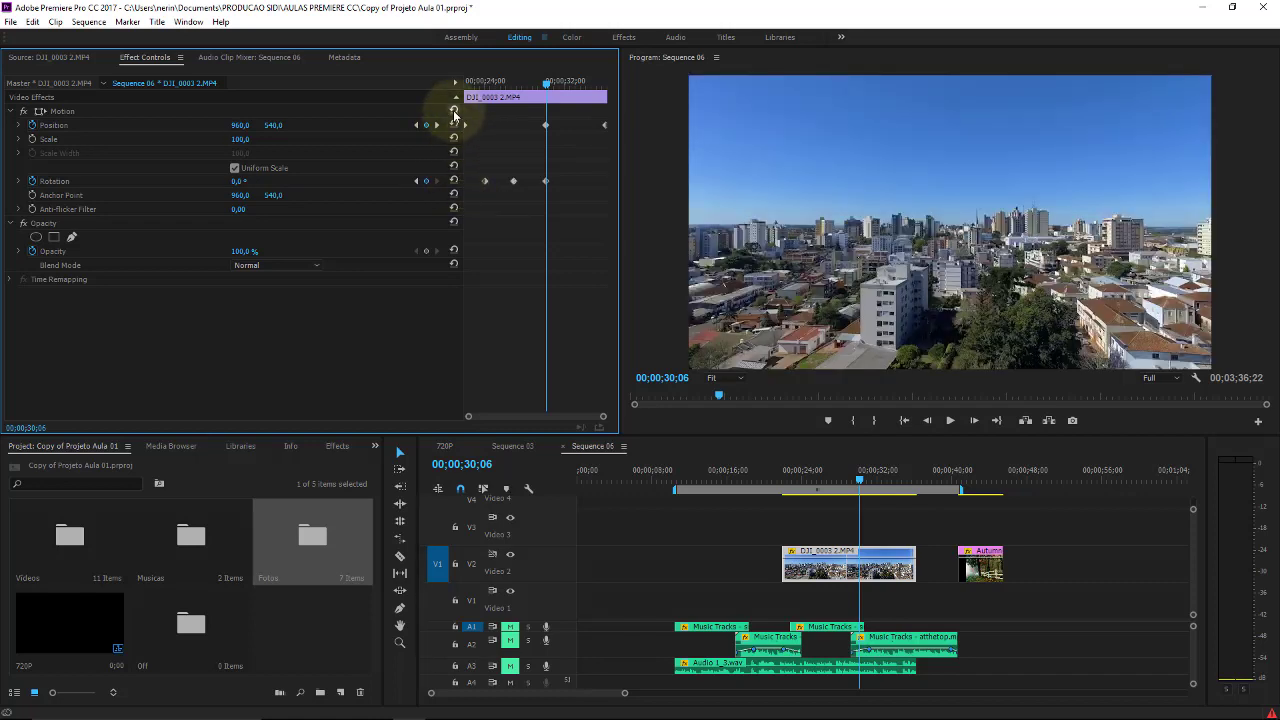
left_click(17, 112)
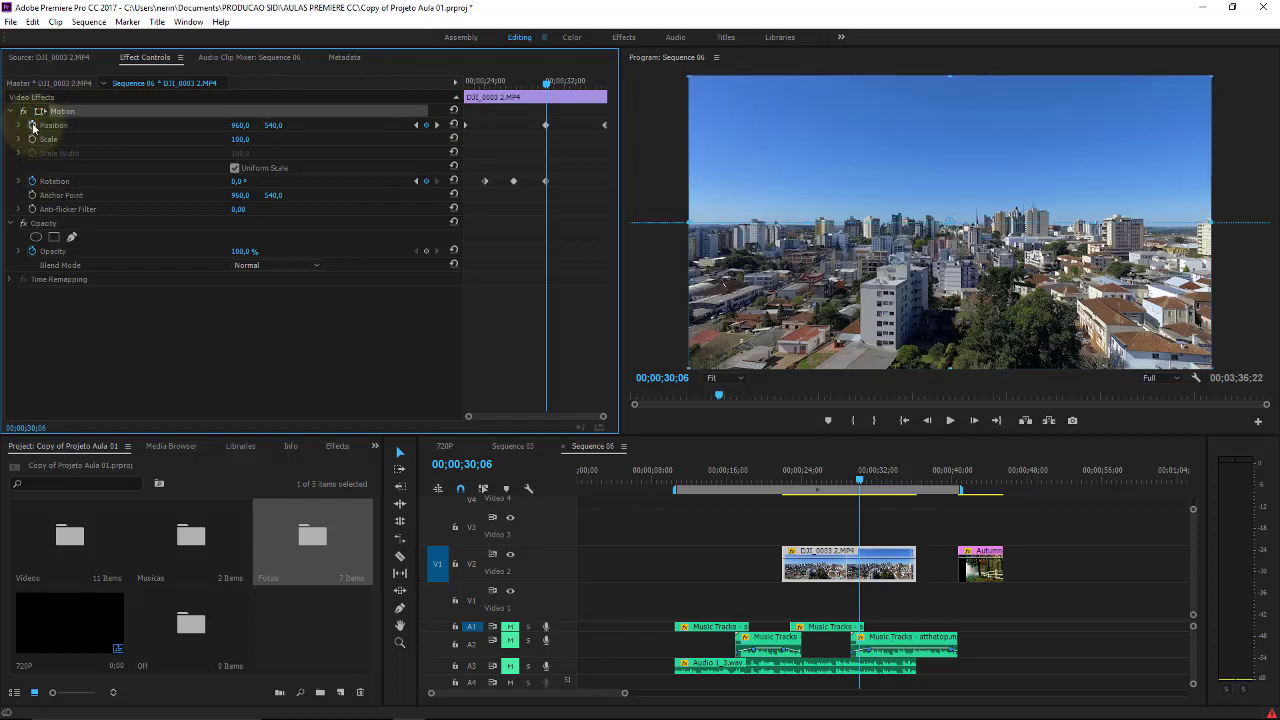
Turn off the Position, Scale and Rotation stopwatches, confirming each keyframe deletion, and return to the clip start
left_click(33, 126)
left_click(686, 384)
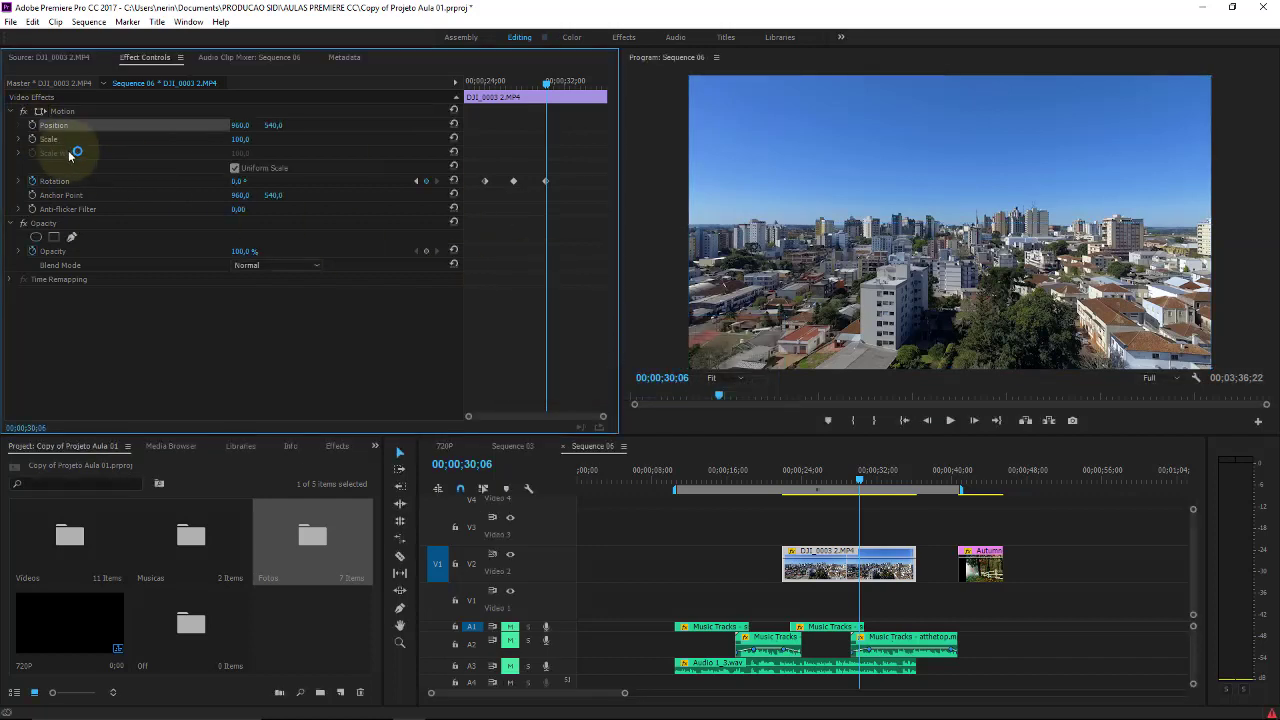
left_click(33, 140)
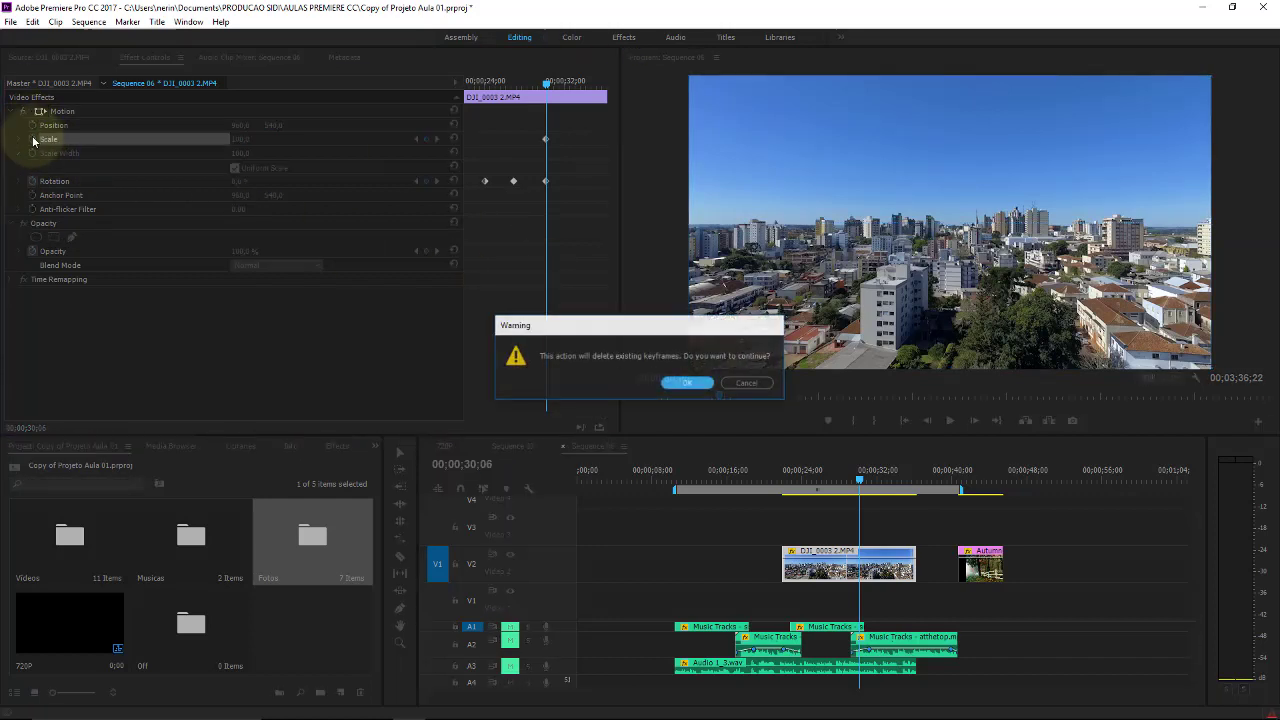
left_click(683, 384)
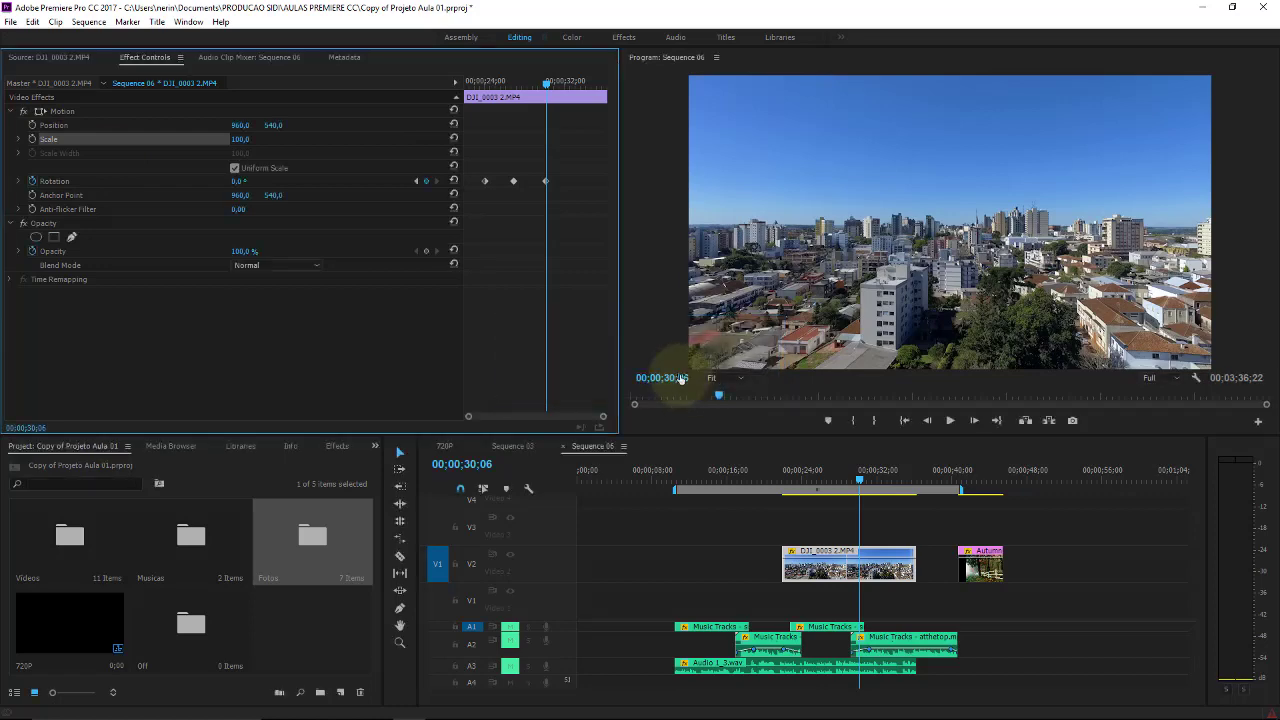
left_click(34, 182)
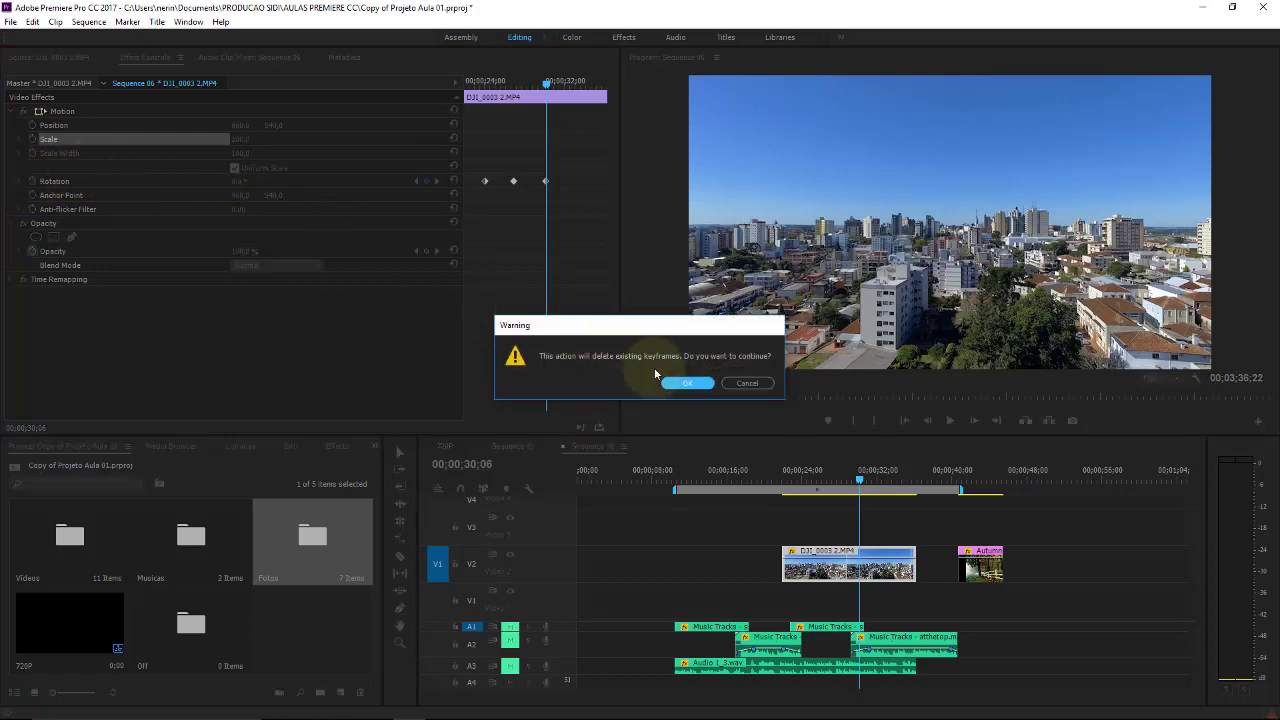
left_click(686, 383)
left_click_drag(843, 485, 838, 481)
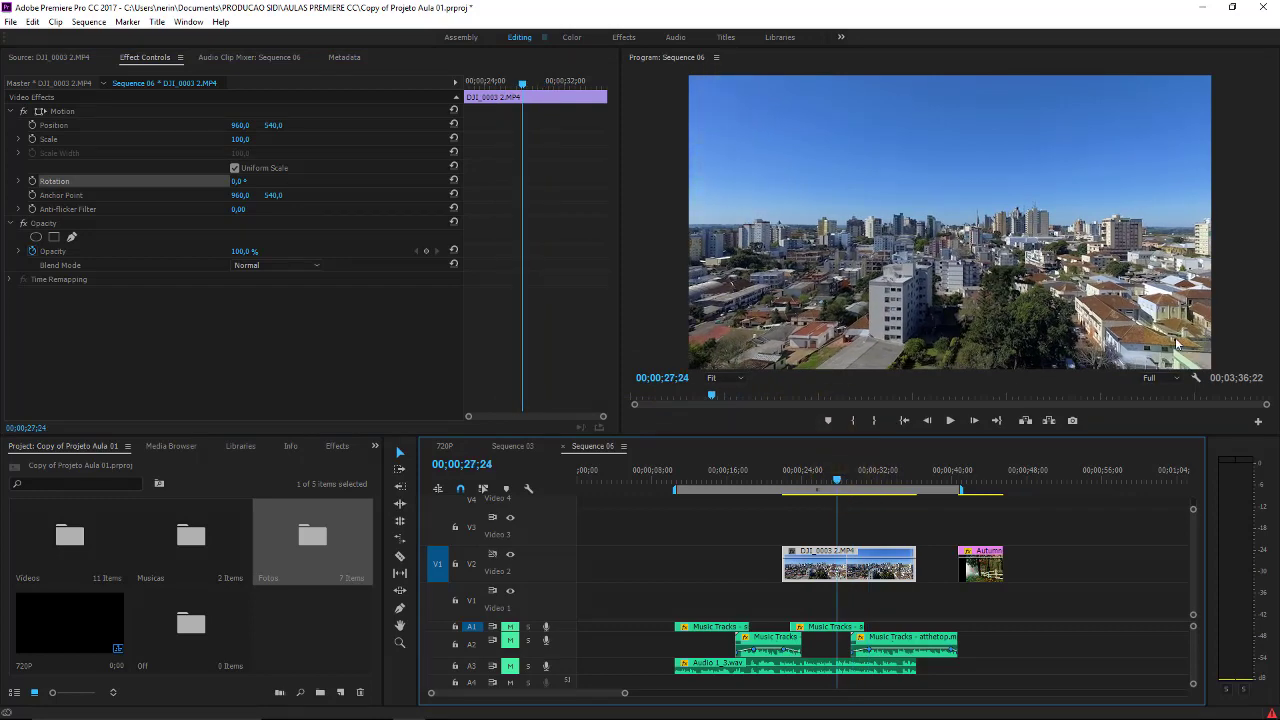
left_click_drag(522, 84, 468, 84)
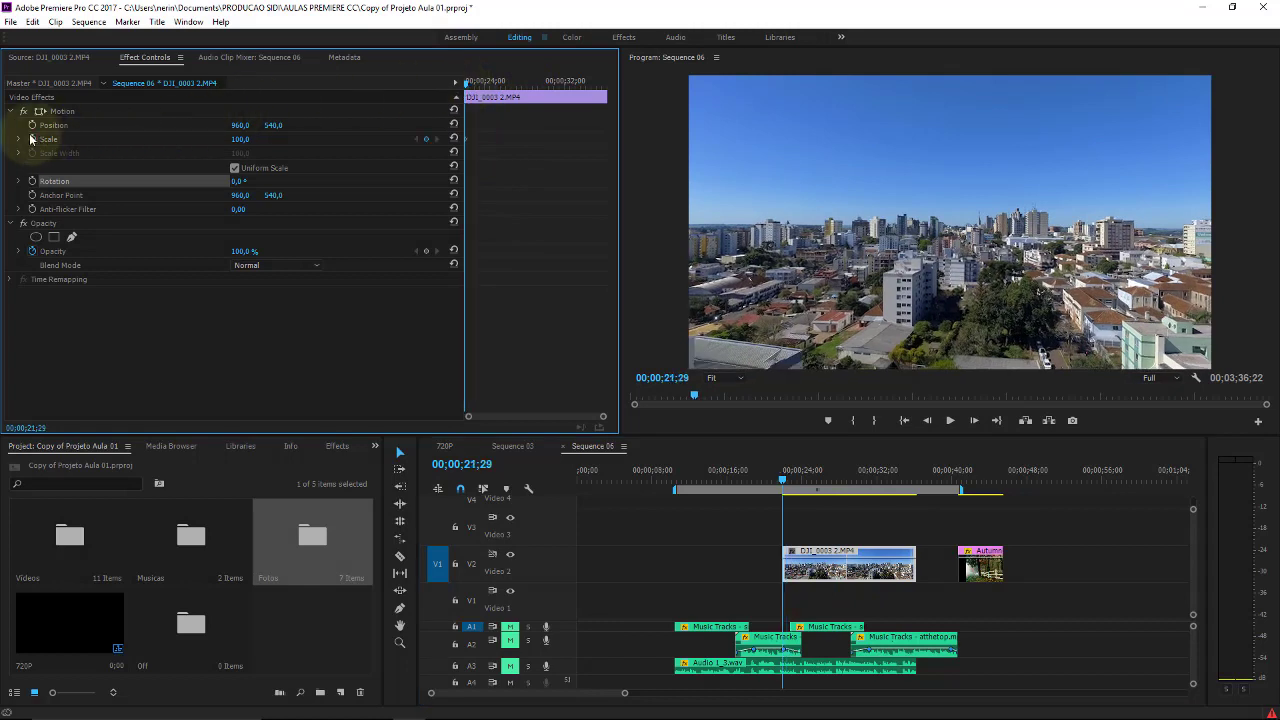
Remove the Scale keyframe, shrink the drone clip to 26%, and position it at 318, 216
left_click(218, 139)
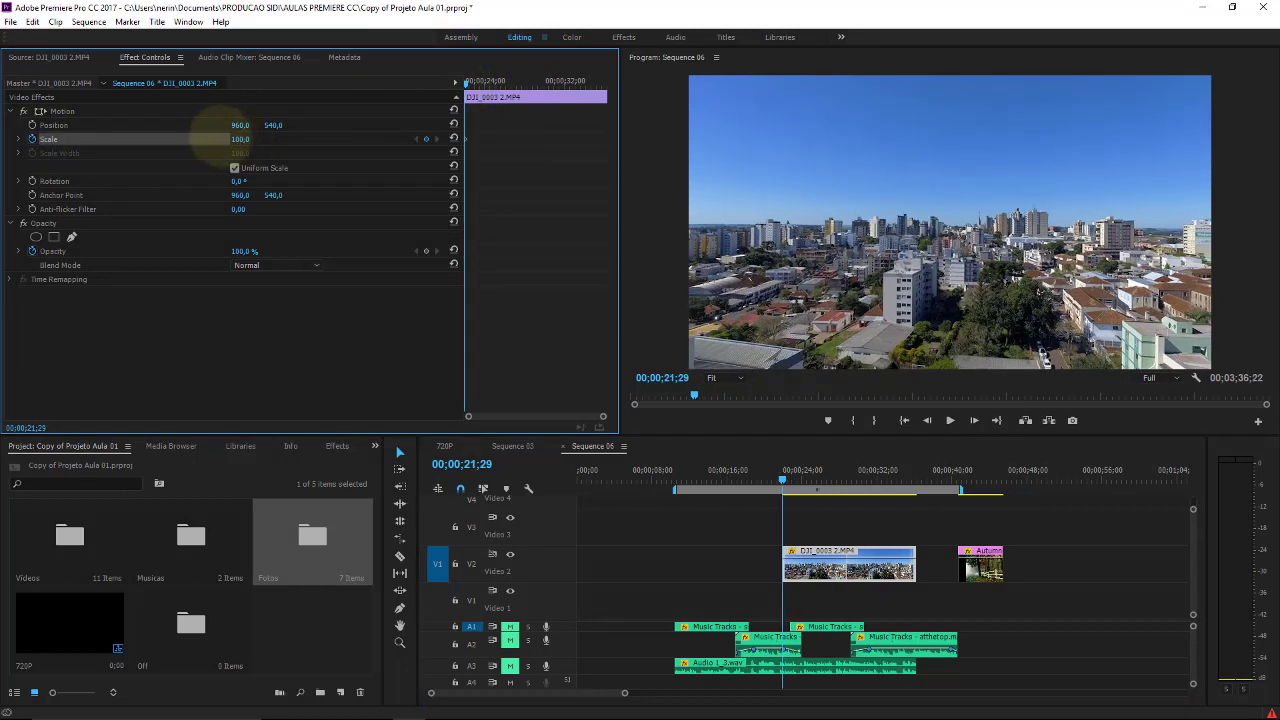
left_click_drag(240, 139, 205, 135)
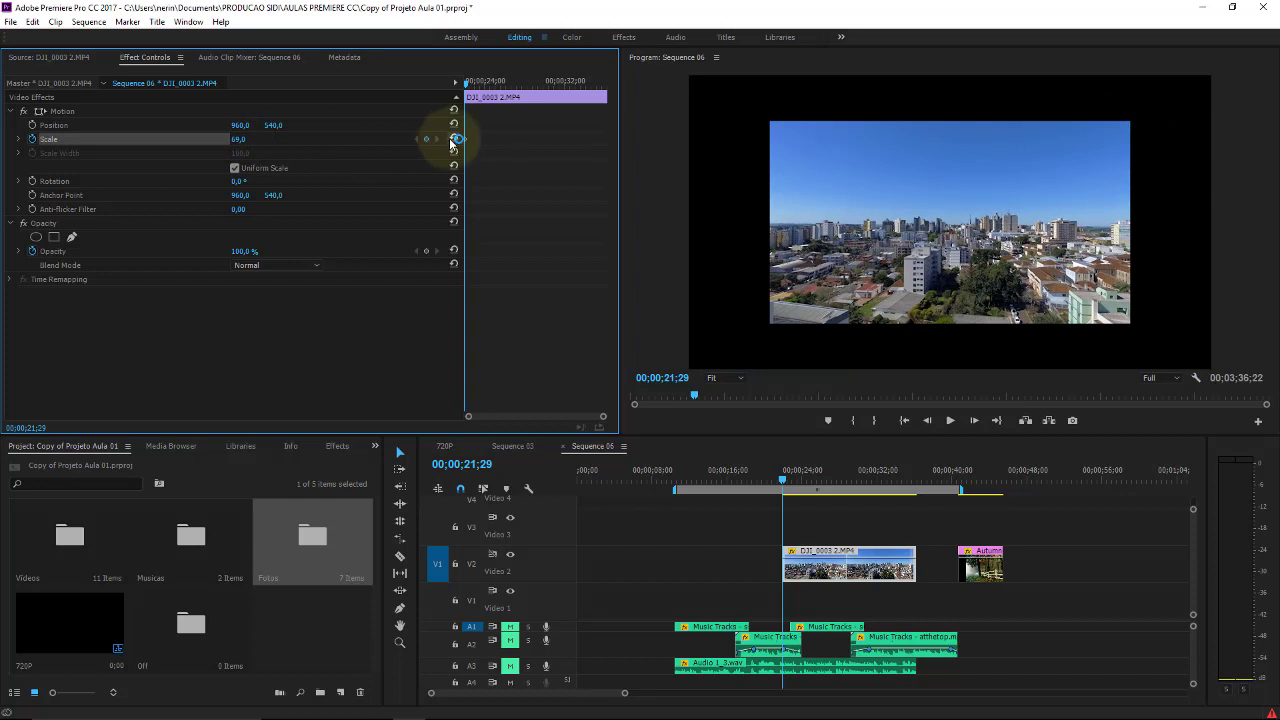
left_click(32, 140)
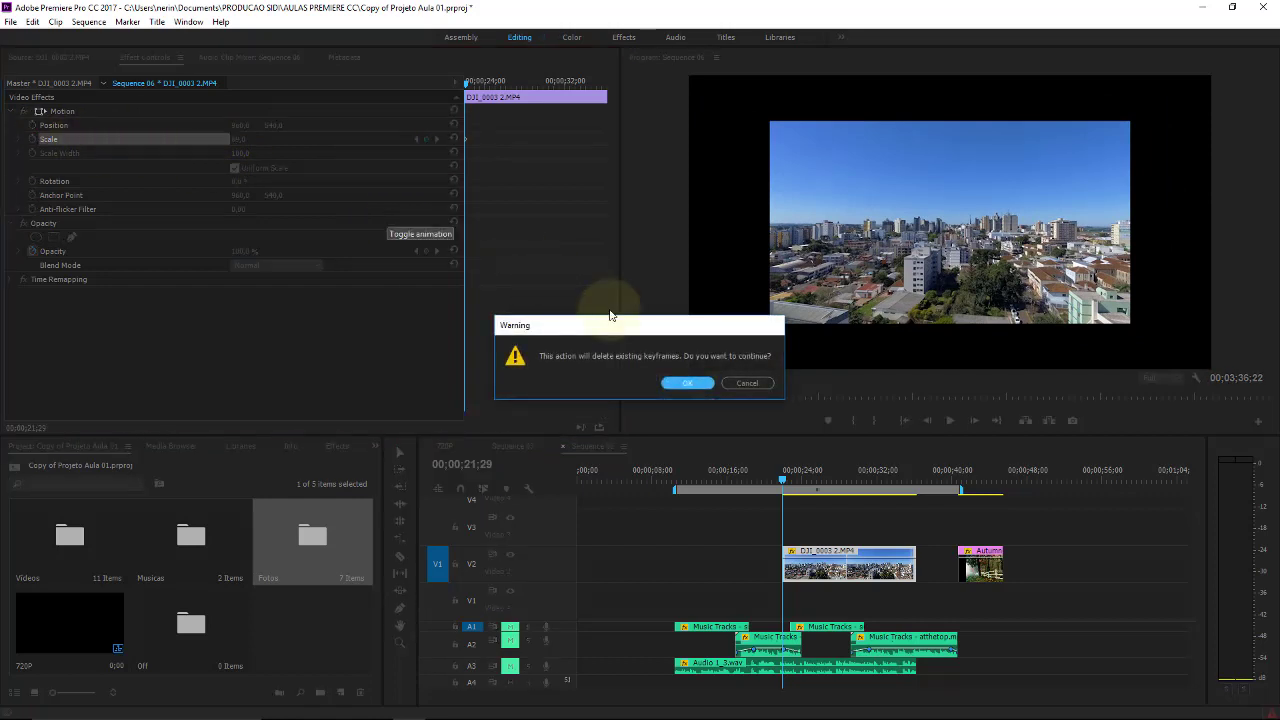
left_click(667, 381)
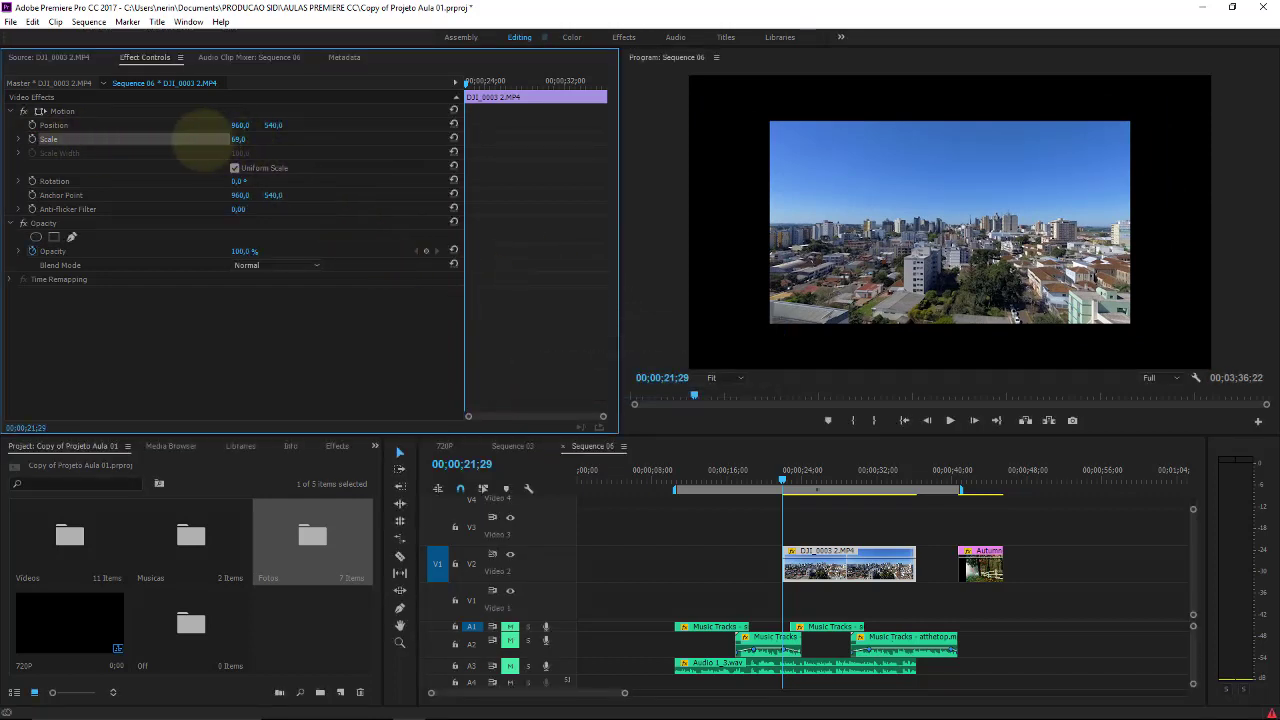
left_click_drag(205, 138, 180, 147)
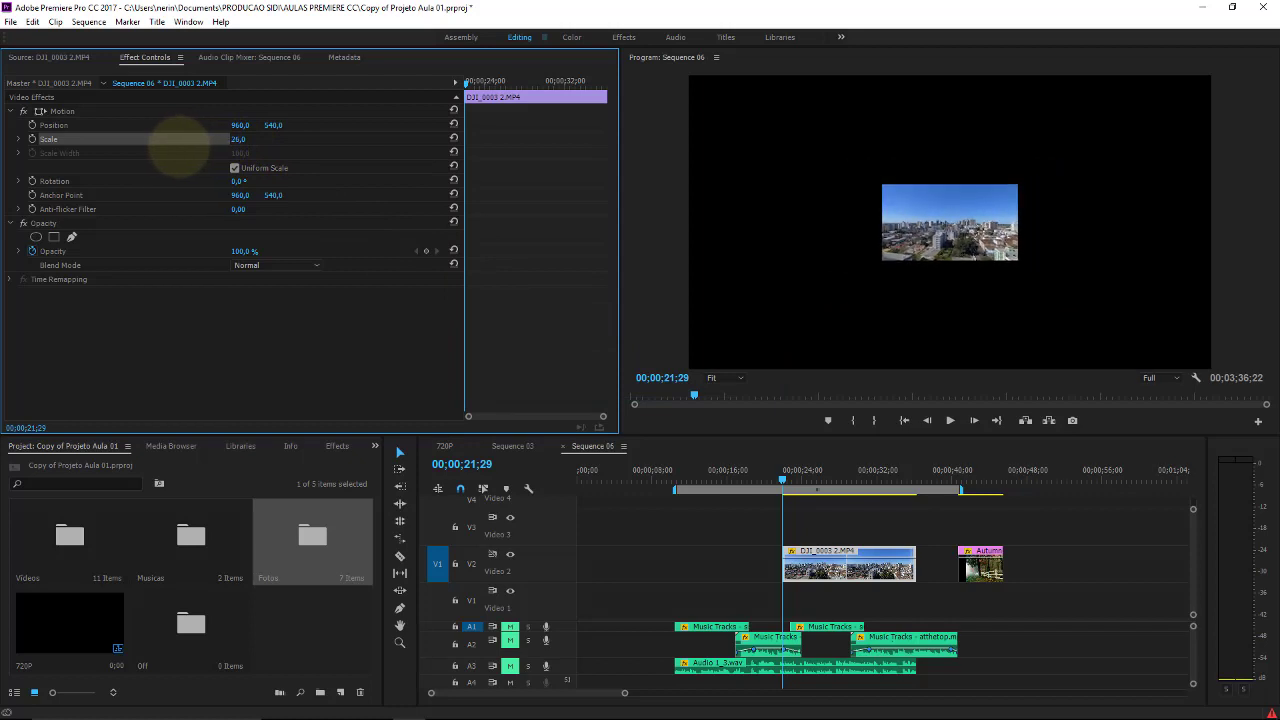
left_click_drag(237, 125, 37, 150)
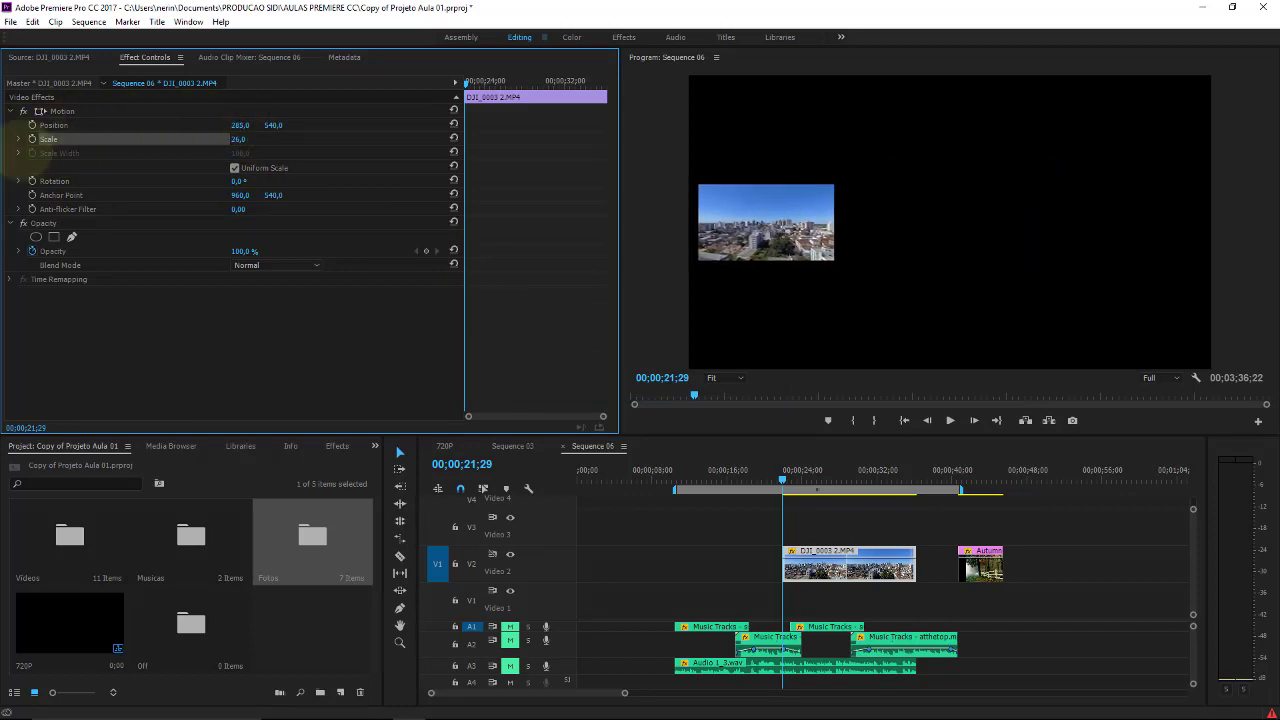
left_click_drag(273, 128, 80, 186)
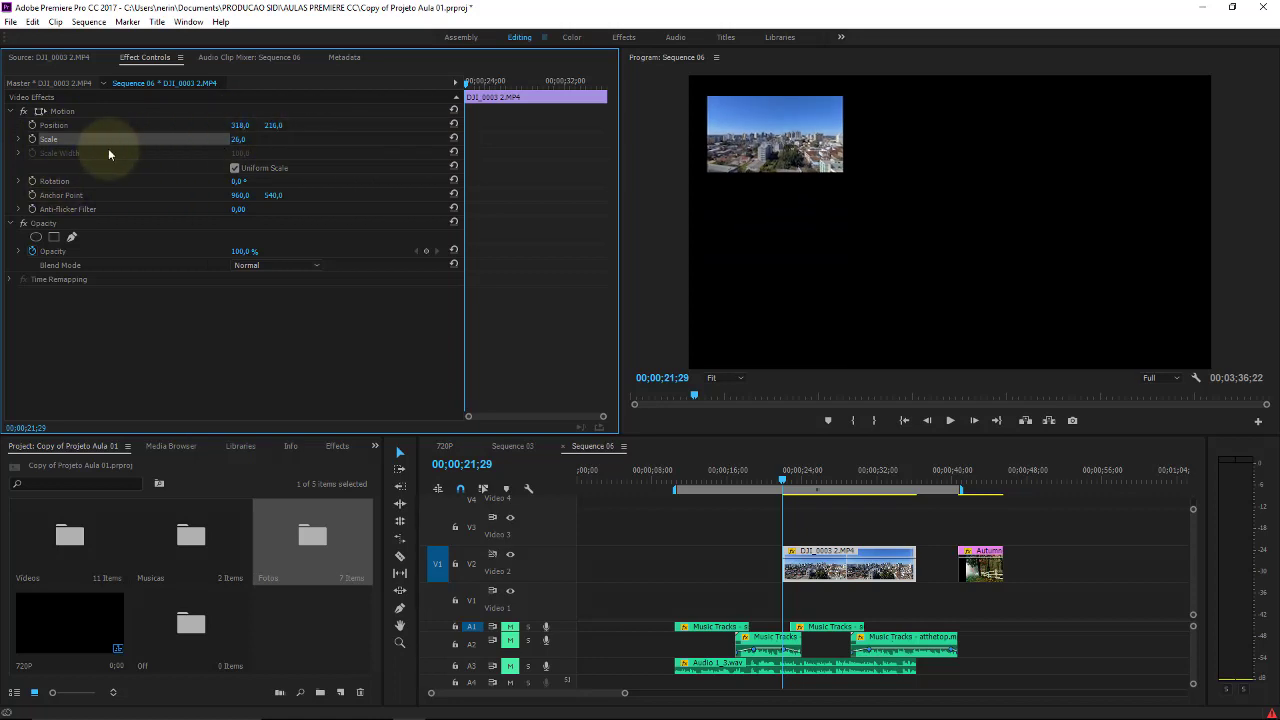
Set a starting Position keyframe in the top-left, then a later keyframe in the top-right corner
left_click(32, 125)
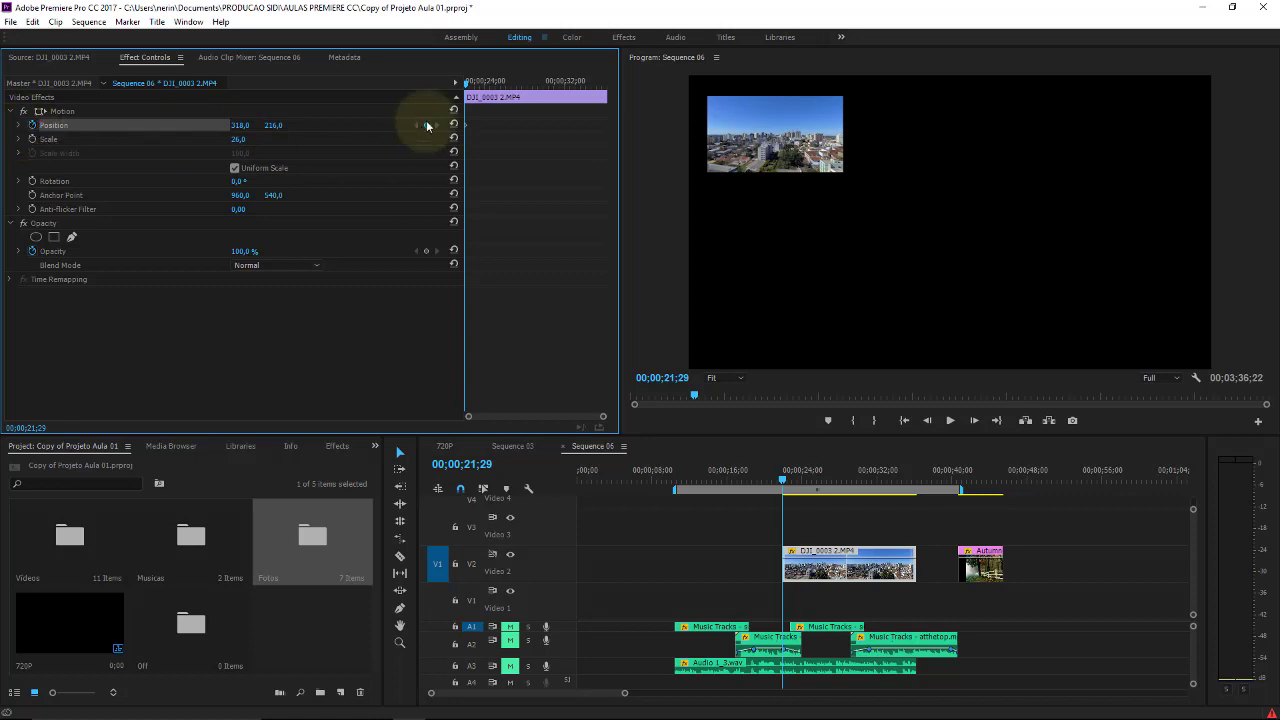
left_click_drag(469, 86, 477, 88)
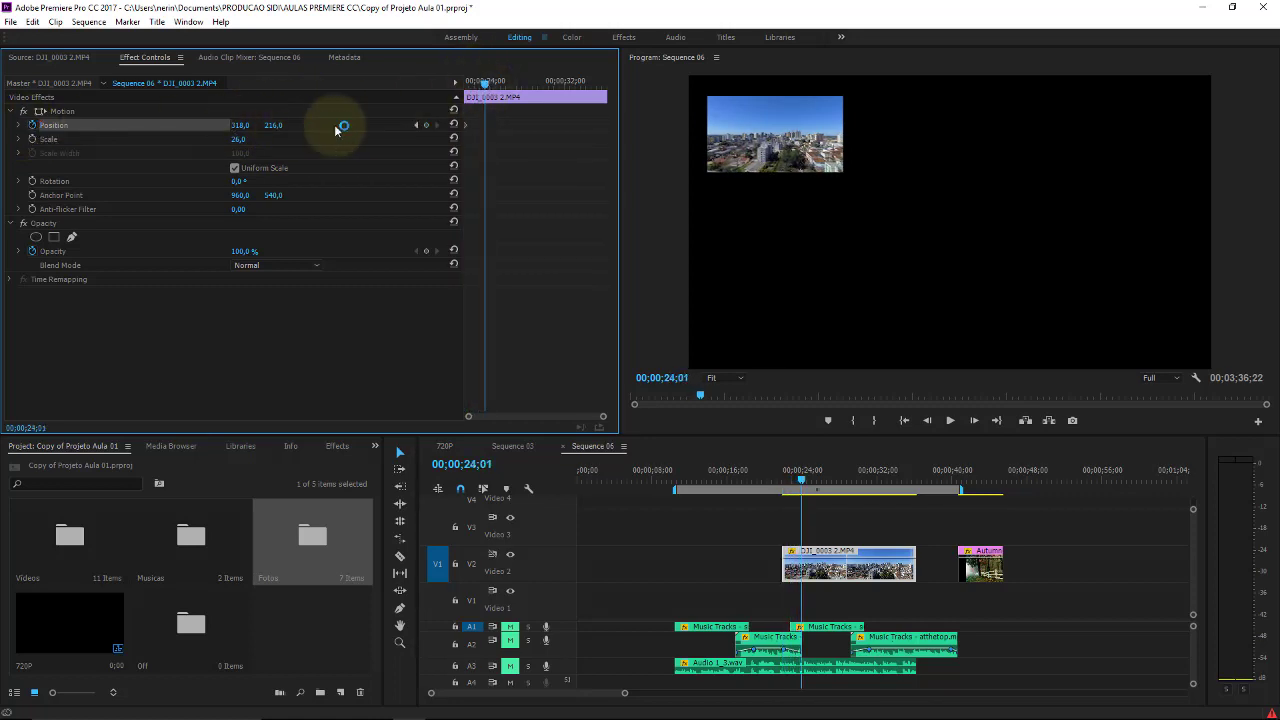
left_click(427, 126)
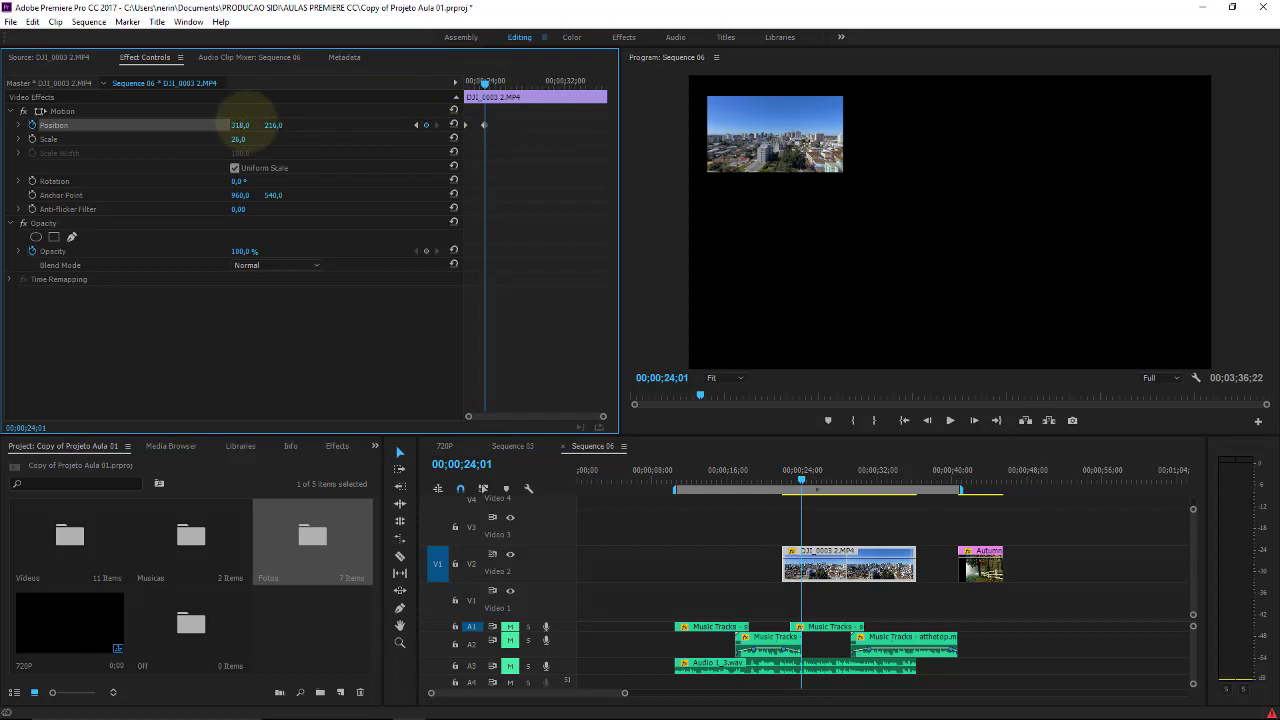
left_click_drag(244, 114, 1090, 98)
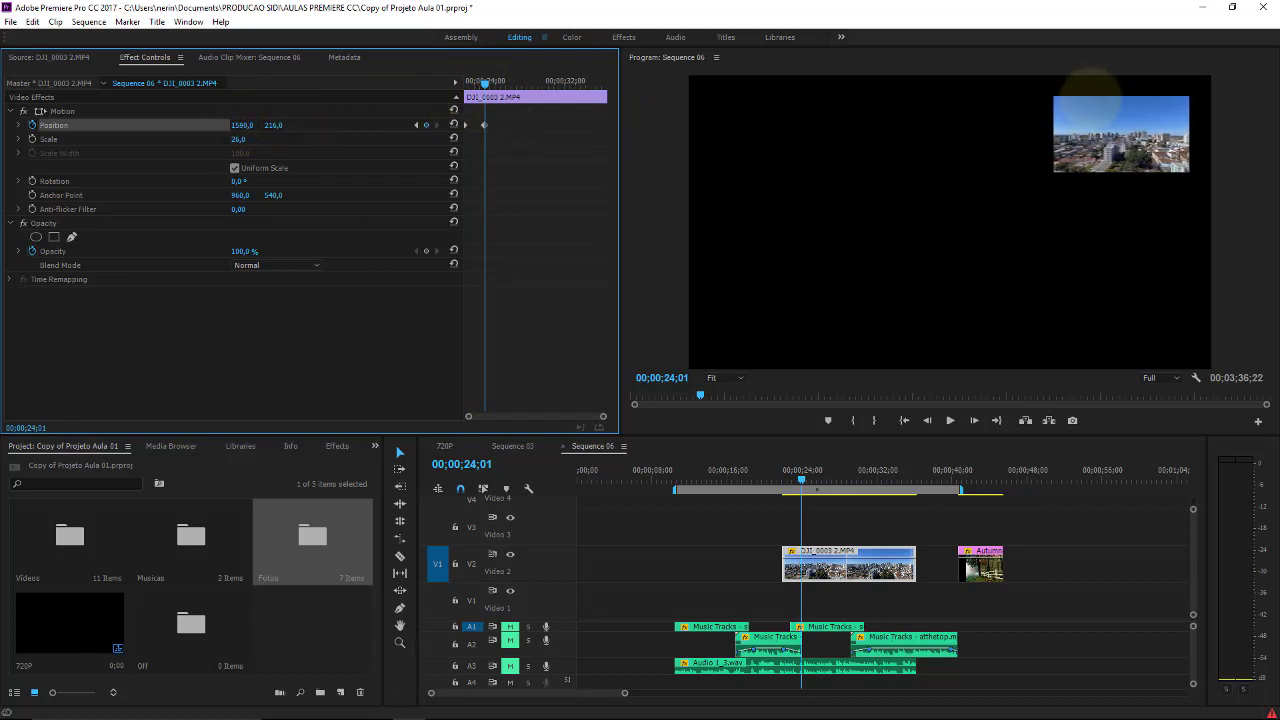
Shift the top-right keyframe later and add a keyframe moving the clip to bottom-right
mouse_move(485, 125)
left_mouse_down()
mouse_move(493, 83)
mouse_move(528, 87)
left_mouse_up()
left_click(491, 83)
left_click(437, 125)
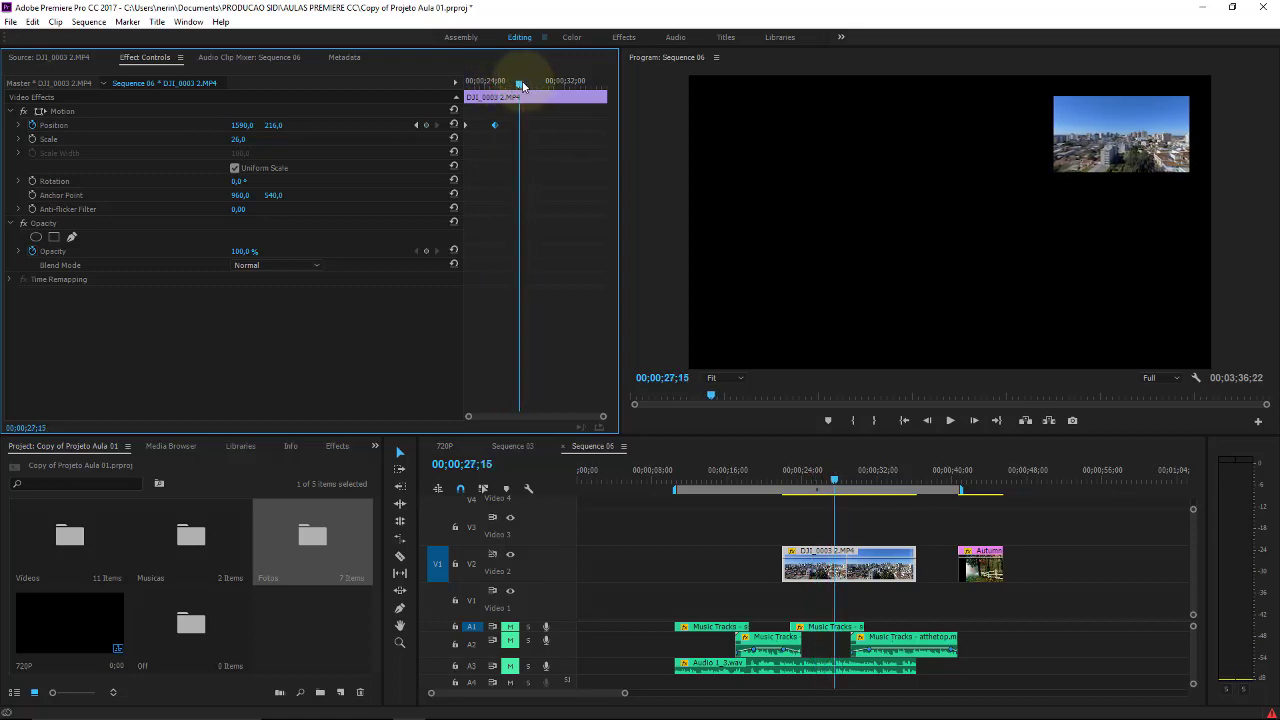
left_click(426, 125)
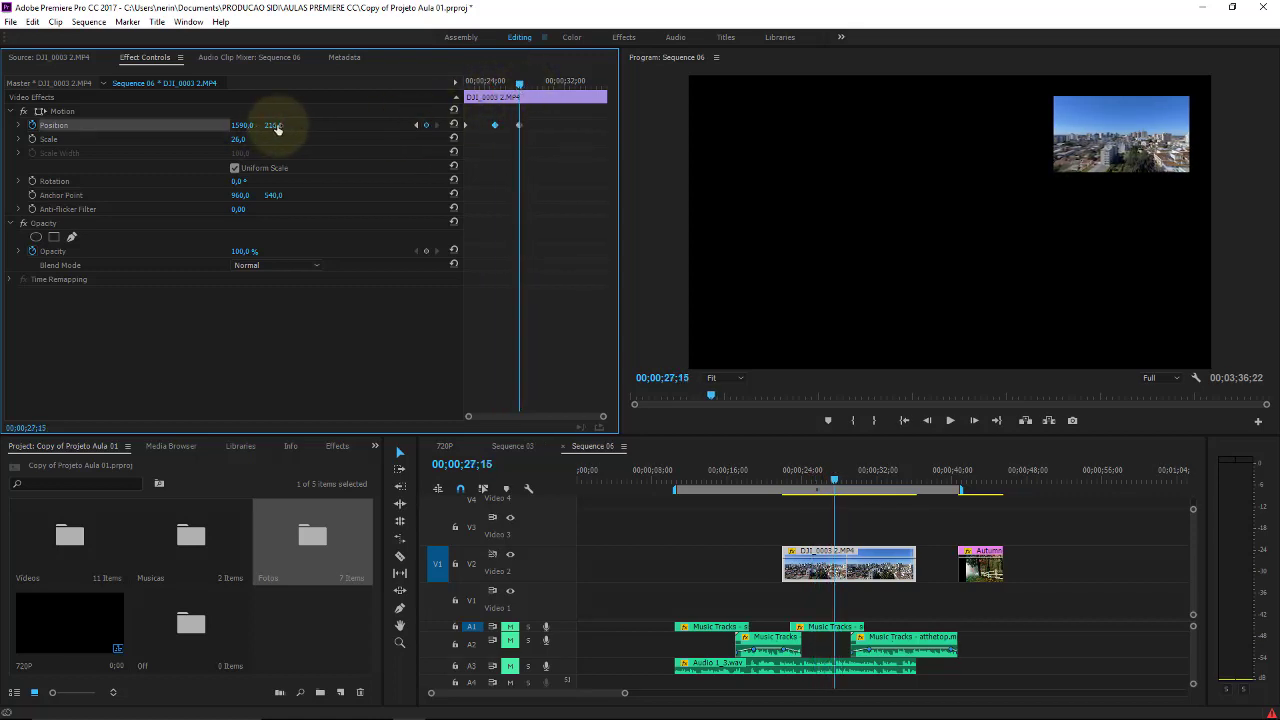
left_click_drag(278, 128, 735, 128)
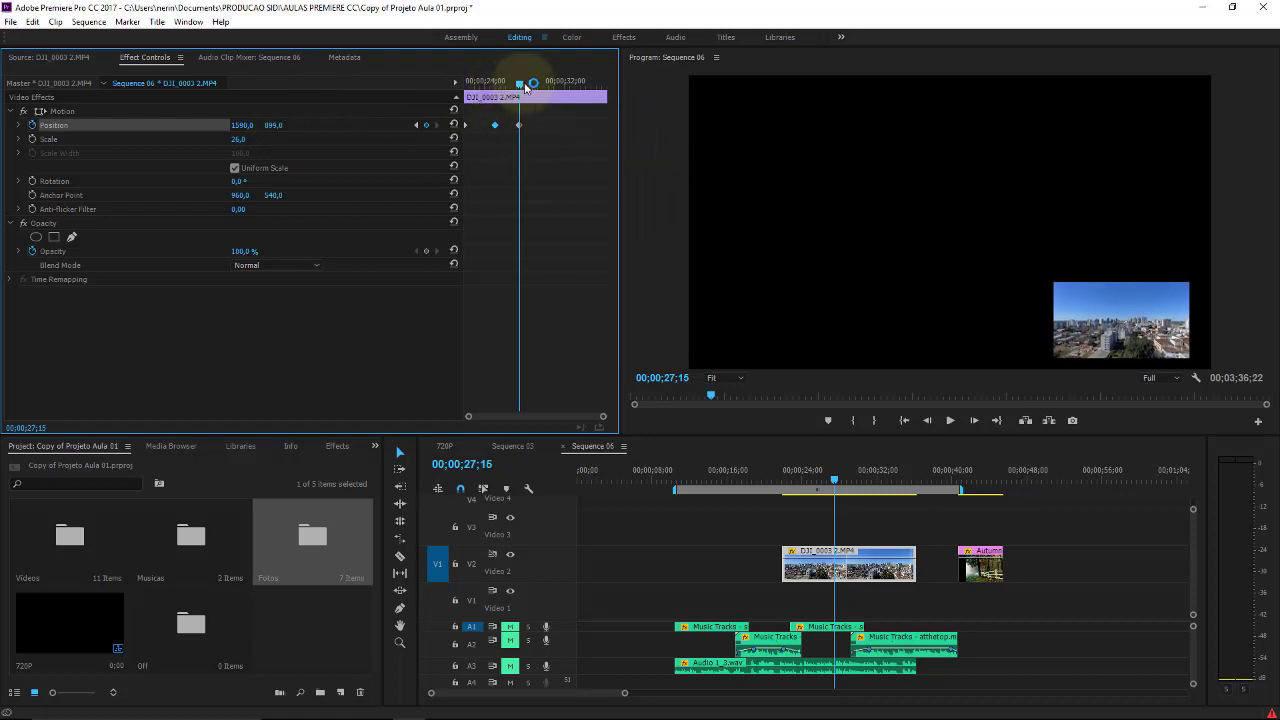
Keyframe the clip to bottom-left, then back to top-left at 312, 203 near the end
left_click_drag(525, 86, 561, 84)
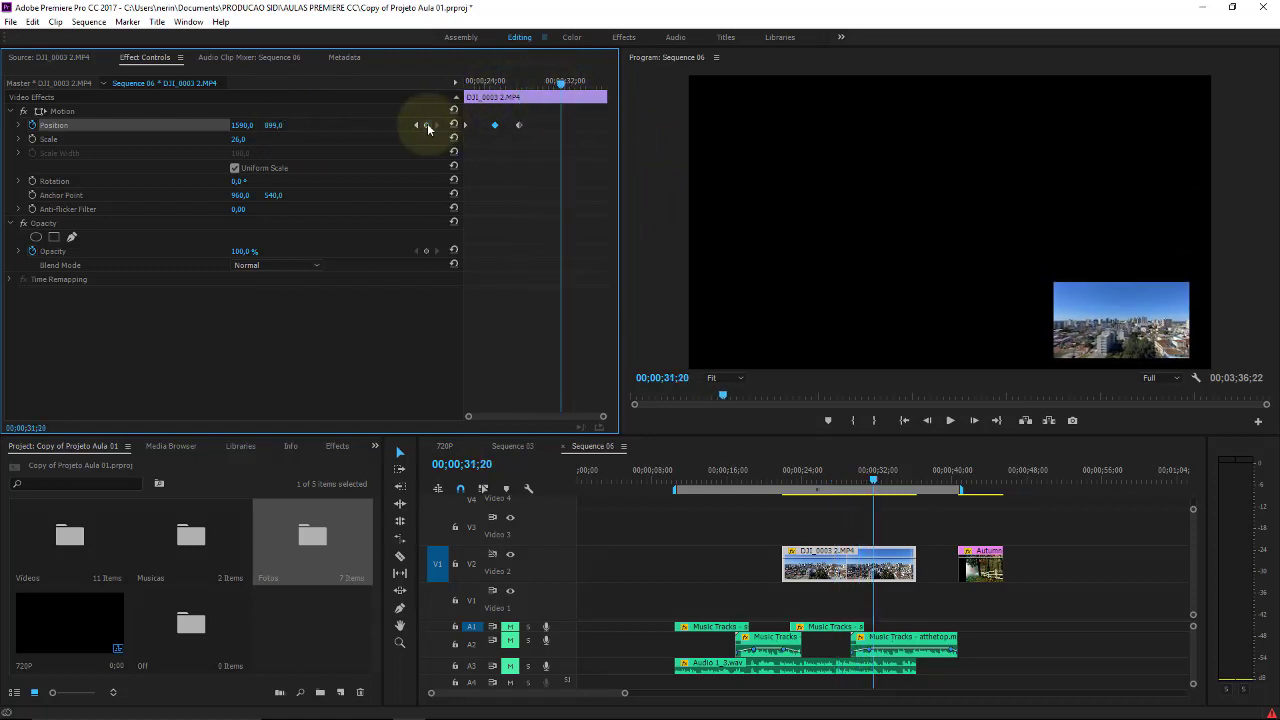
mouse_move(248, 126)
left_mouse_down()
mouse_move(110, 180)
mouse_move(157, 137)
left_mouse_up()
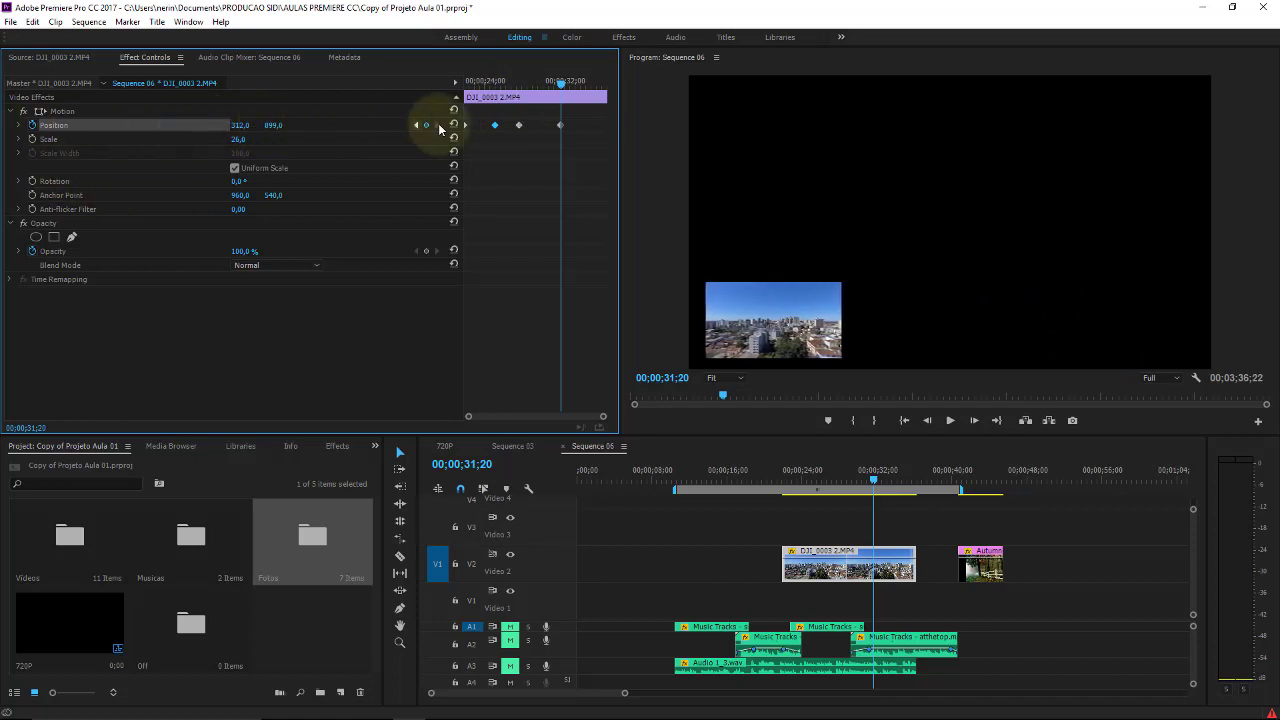
left_click_drag(571, 88, 607, 79)
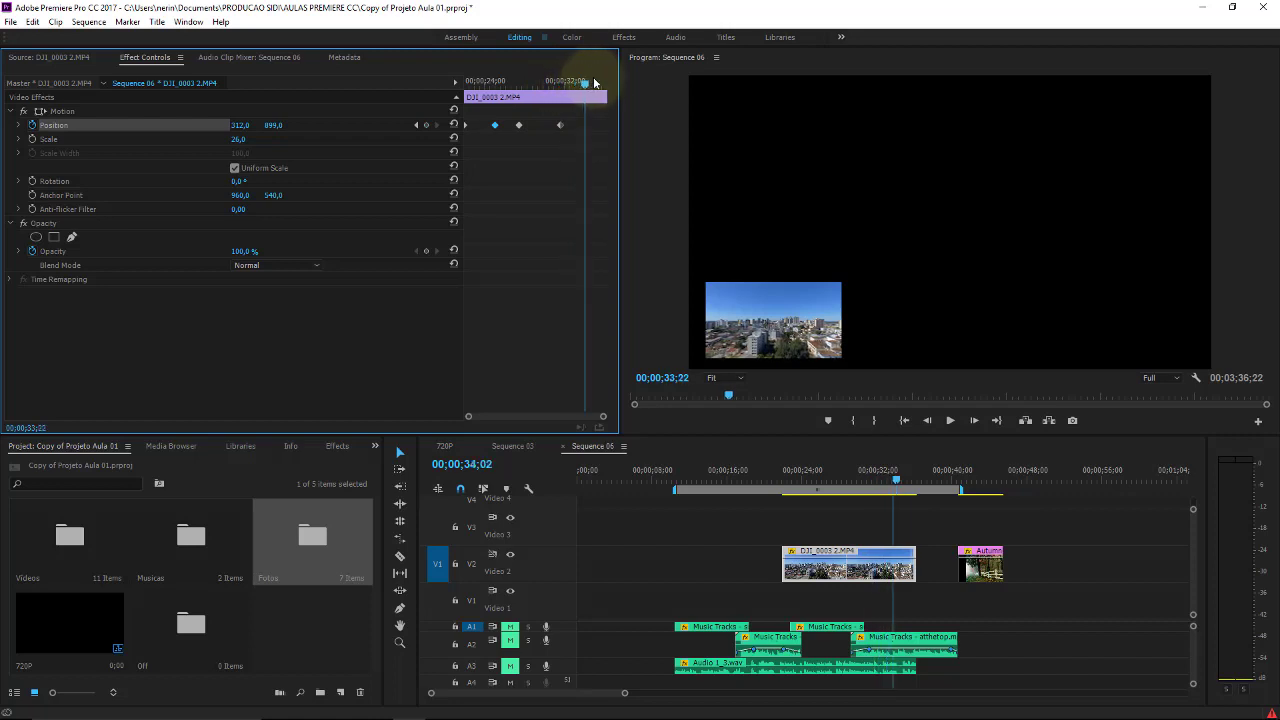
left_click(428, 126)
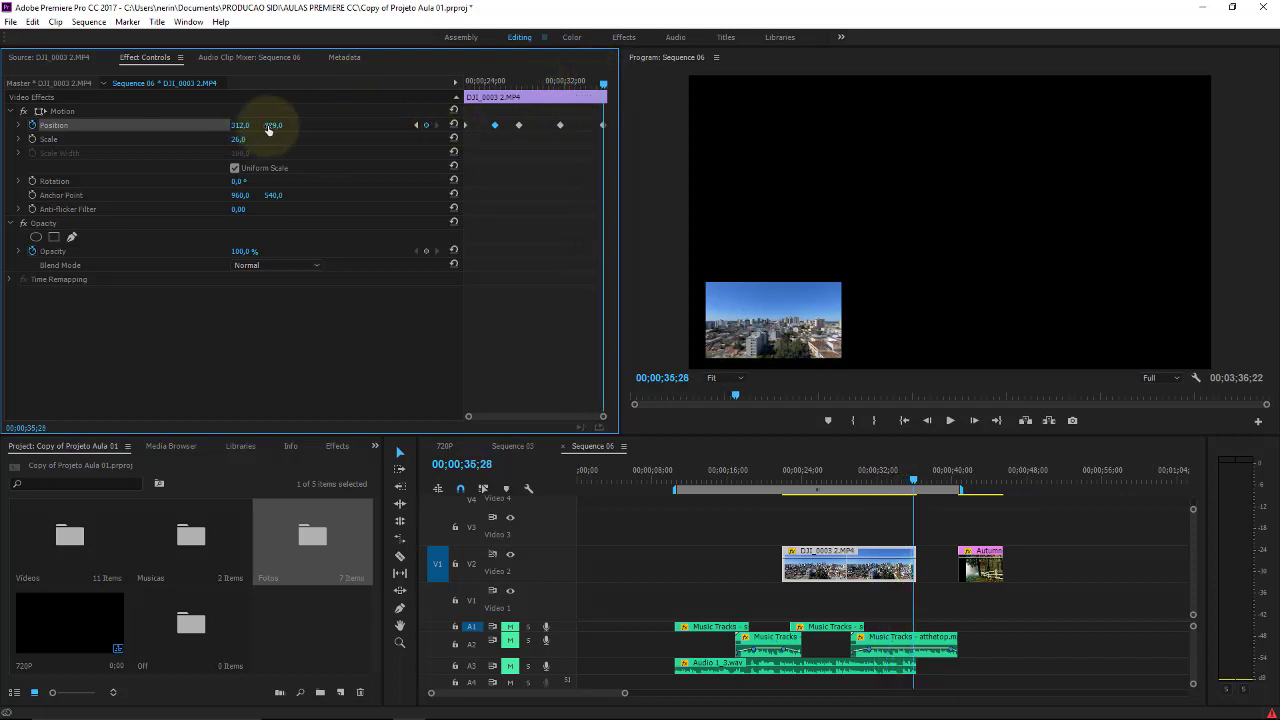
left_click_drag(268, 125, 80, 158)
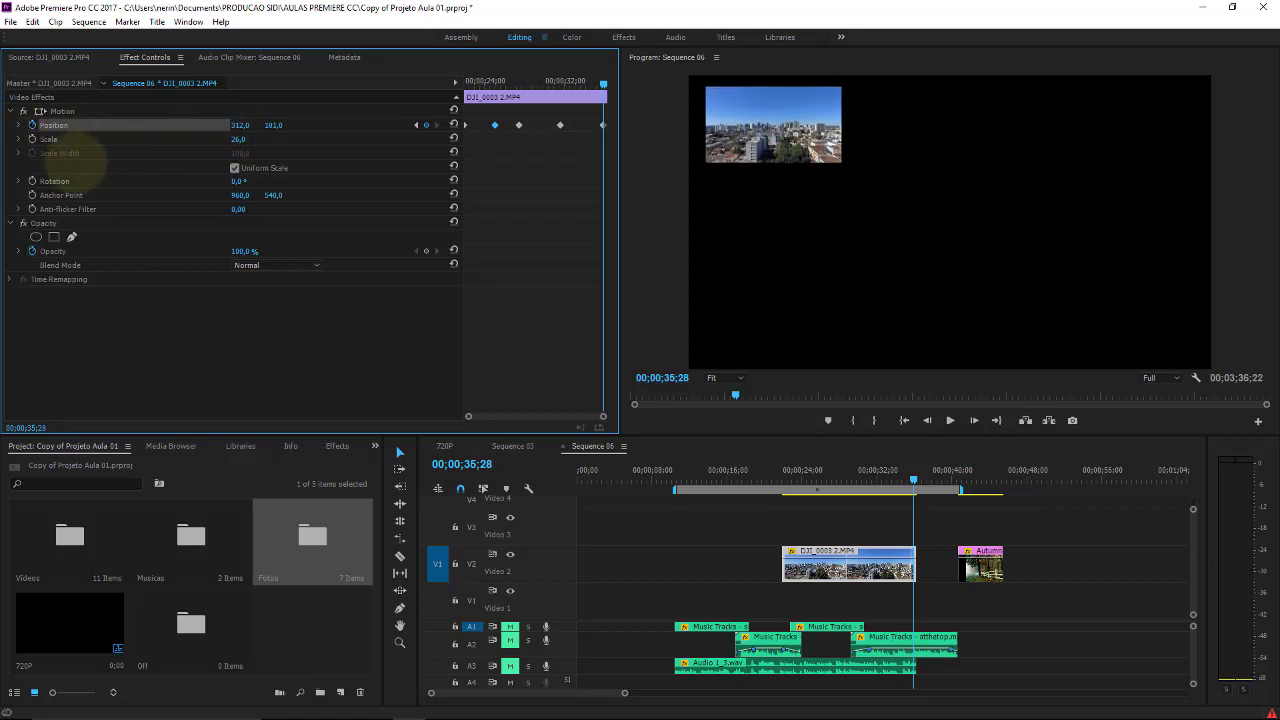
left_click(533, 128)
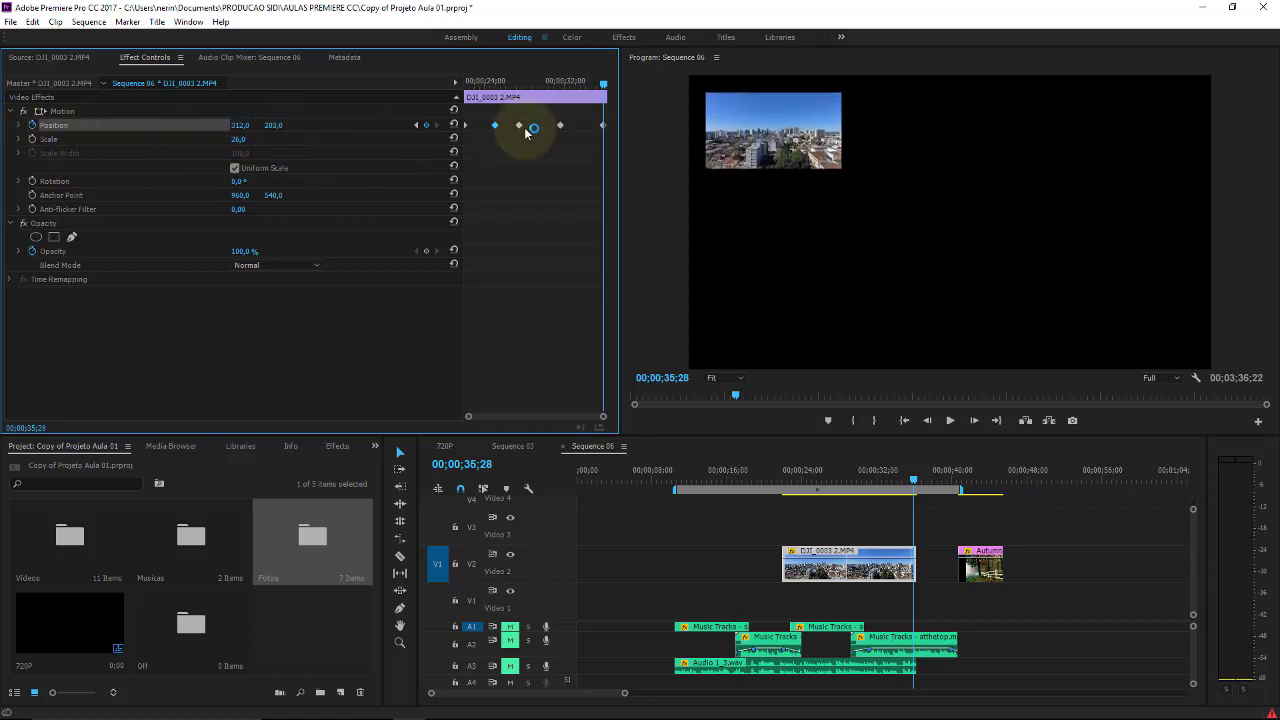
left_click(778, 478)
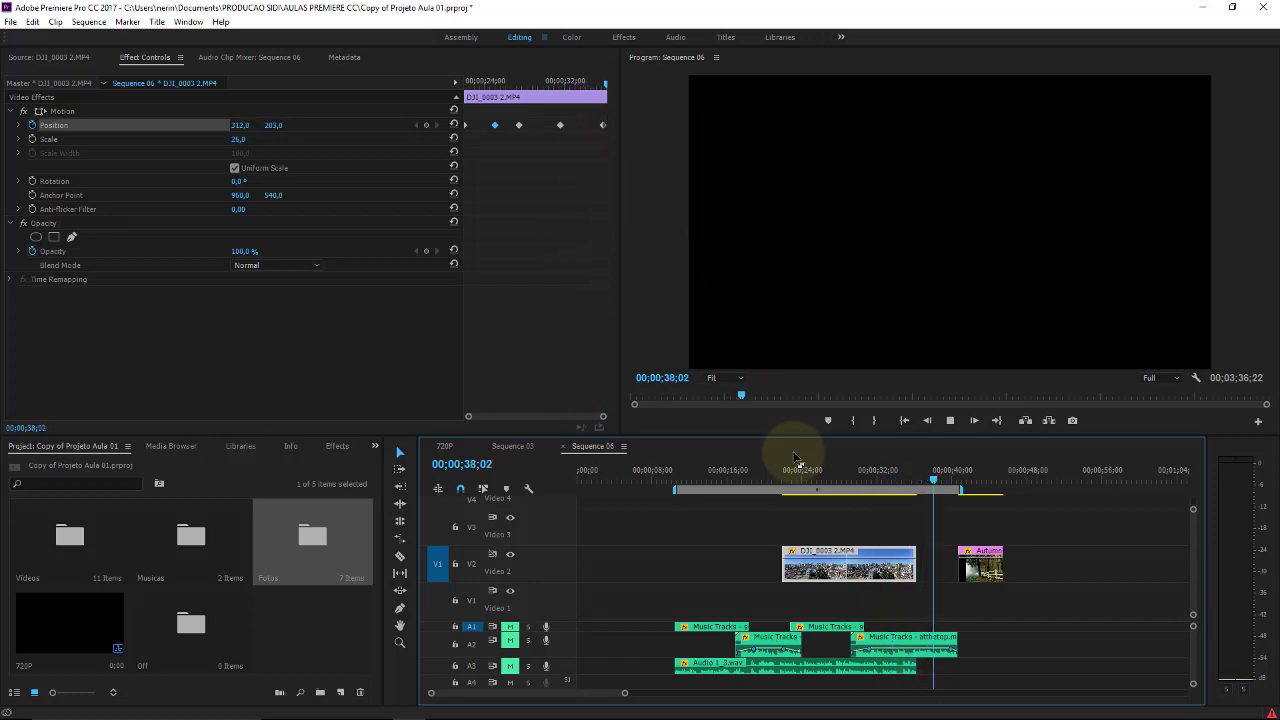
left_click(853, 474)
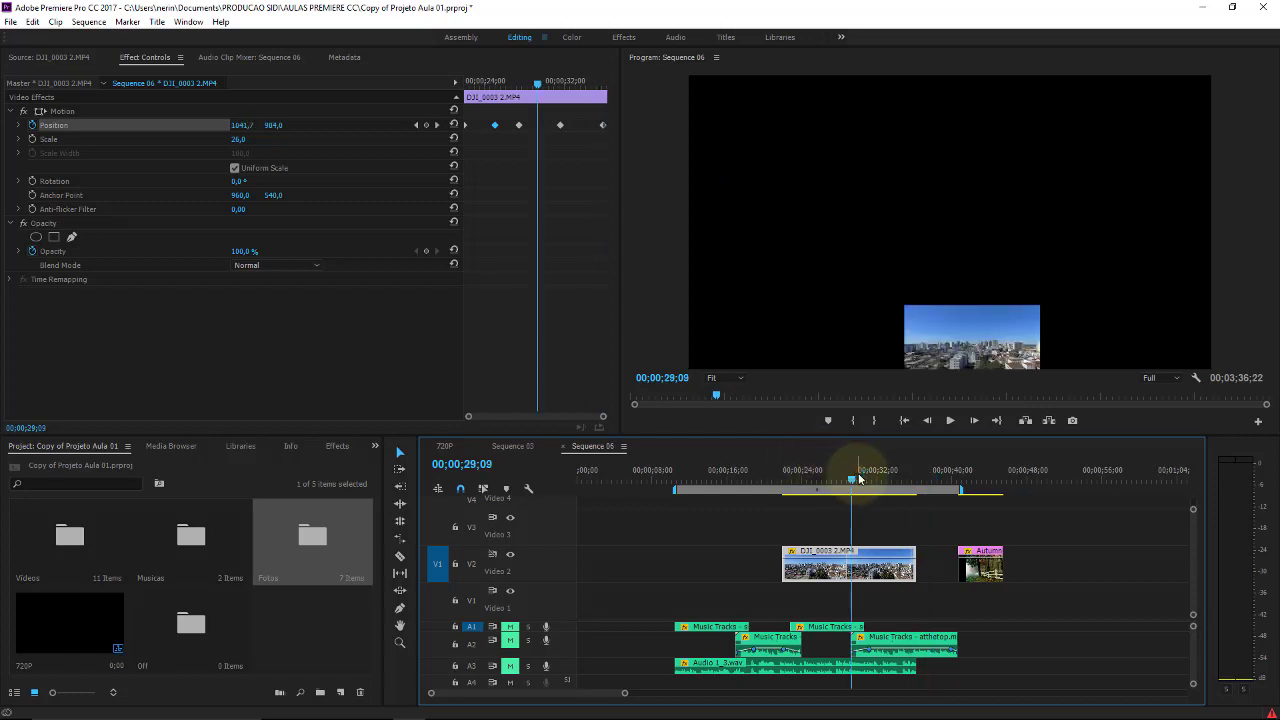